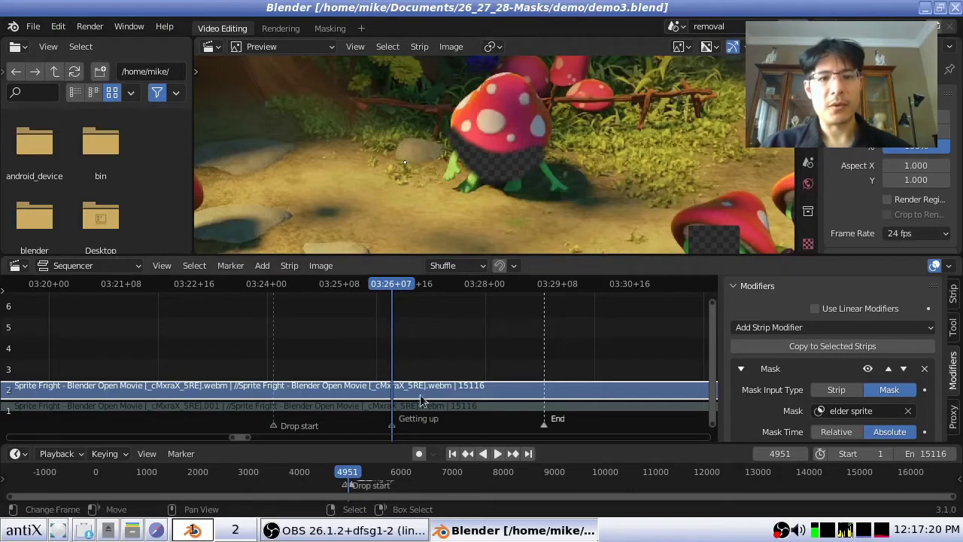
click(395, 323)
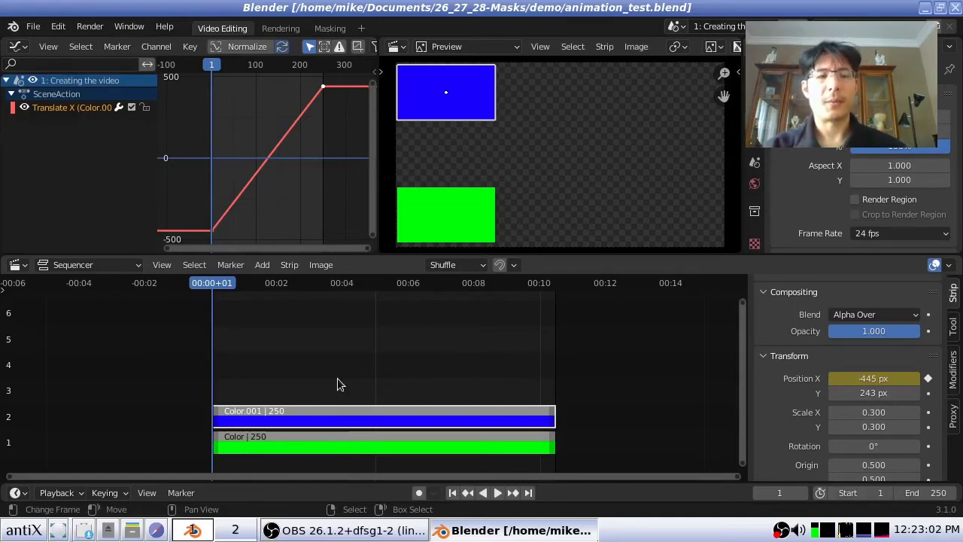
Play the animation of the blue and green rectangles, stop it near the end and return to frame 1
click(498, 493)
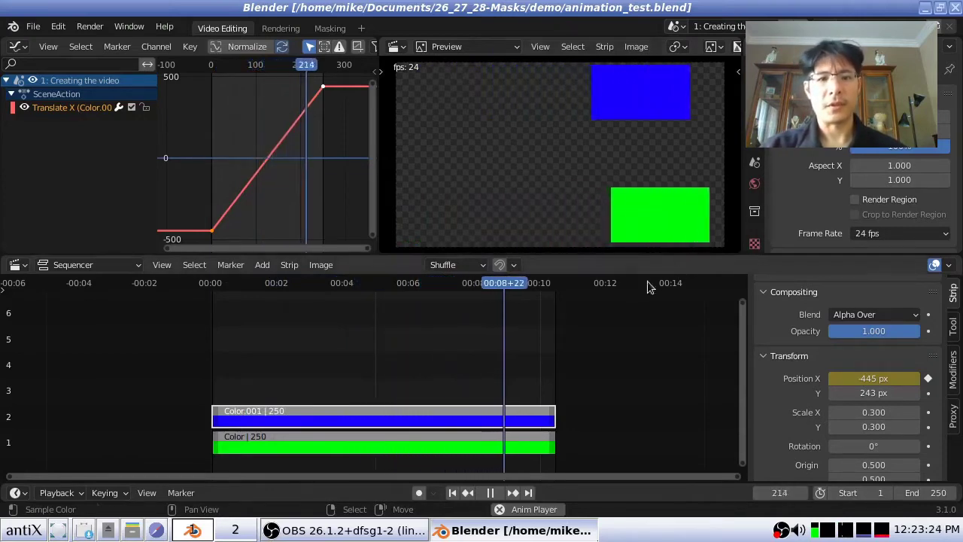
click(489, 490)
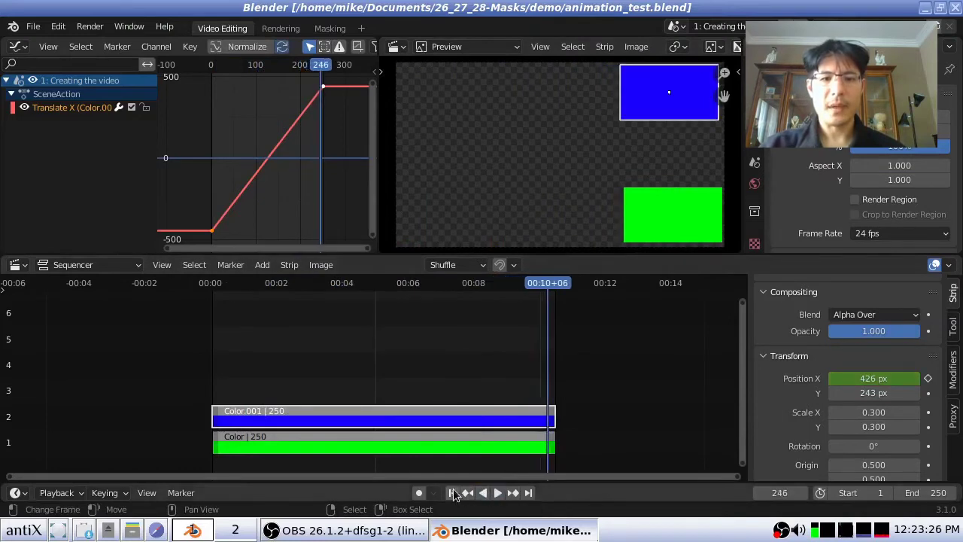
click(452, 492)
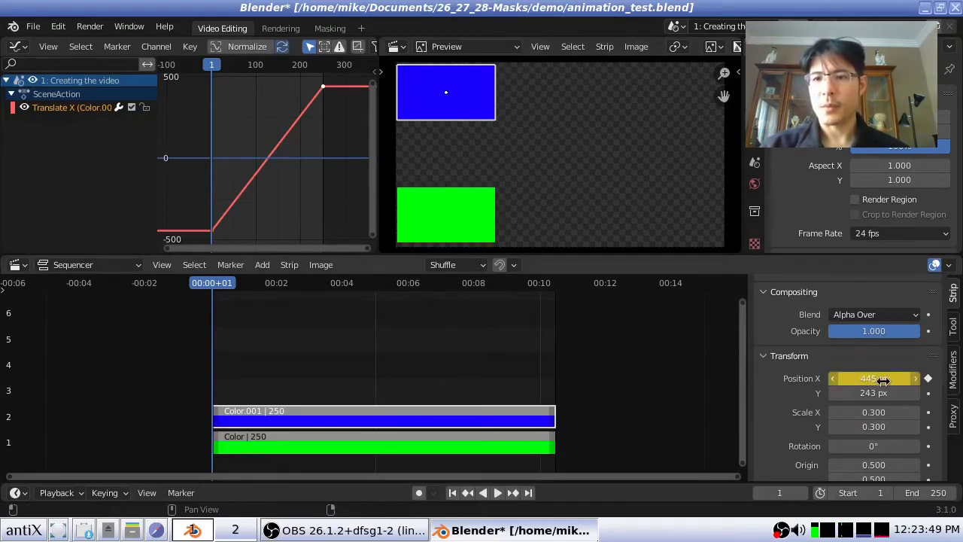
Examine the blue strip's Position X keyframe at frame 250 and its motion curve, moving the playhead to frame 39
key(minus)
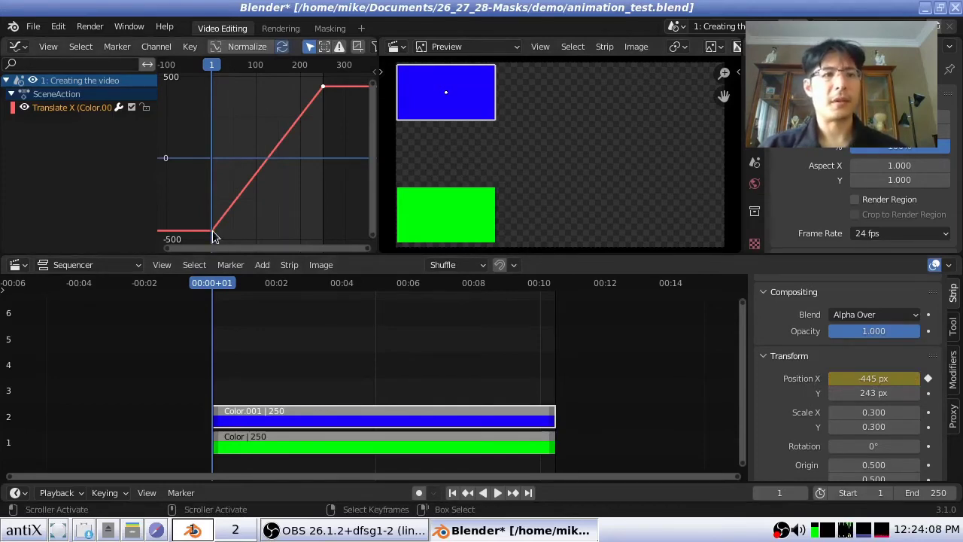
click(528, 493)
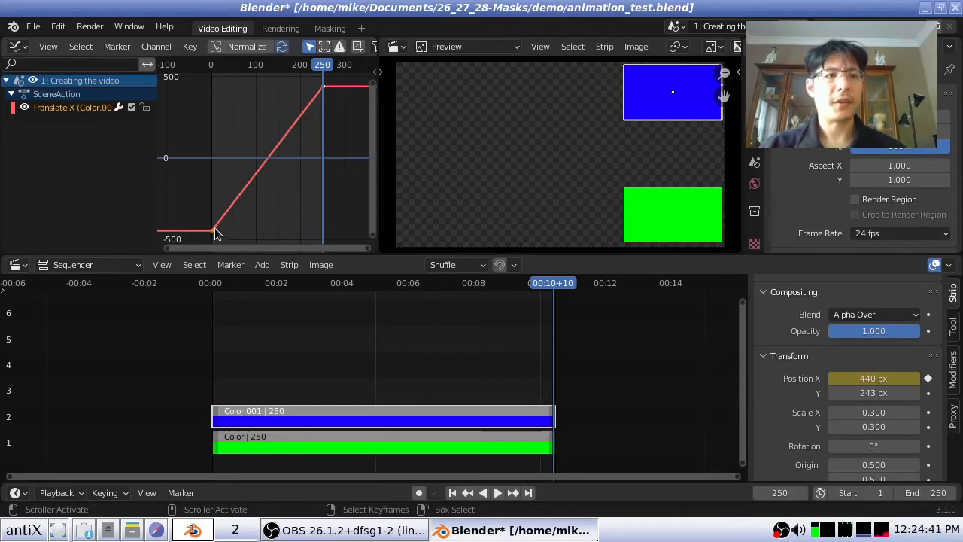
key(space)
mouse_move(217, 225)
mouse_down()
mouse_move(283, 124)
mouse_move(324, 85)
mouse_move(216, 222)
mouse_move(228, 212)
mouse_up()
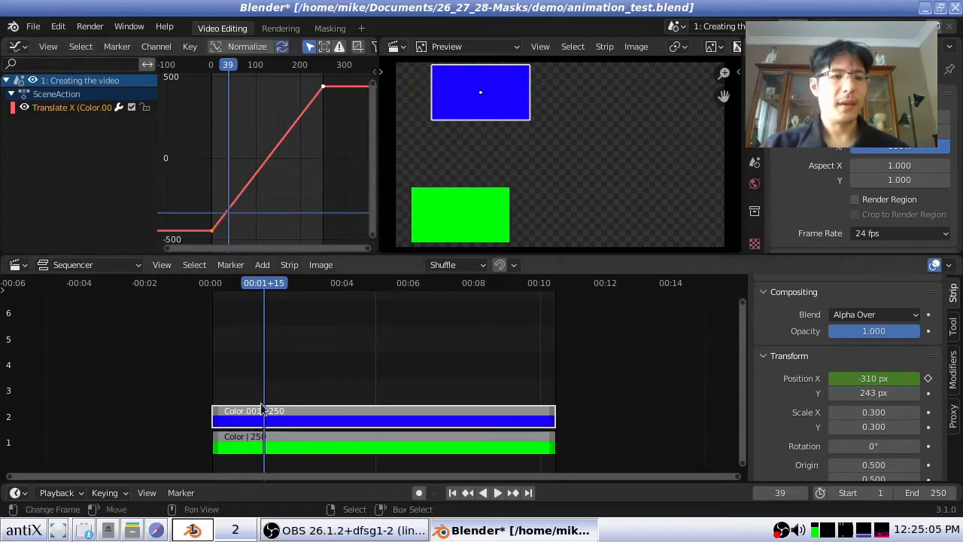
Select the green Color strip, examine its Position X curve near the start and play the animation for comparison
click(322, 452)
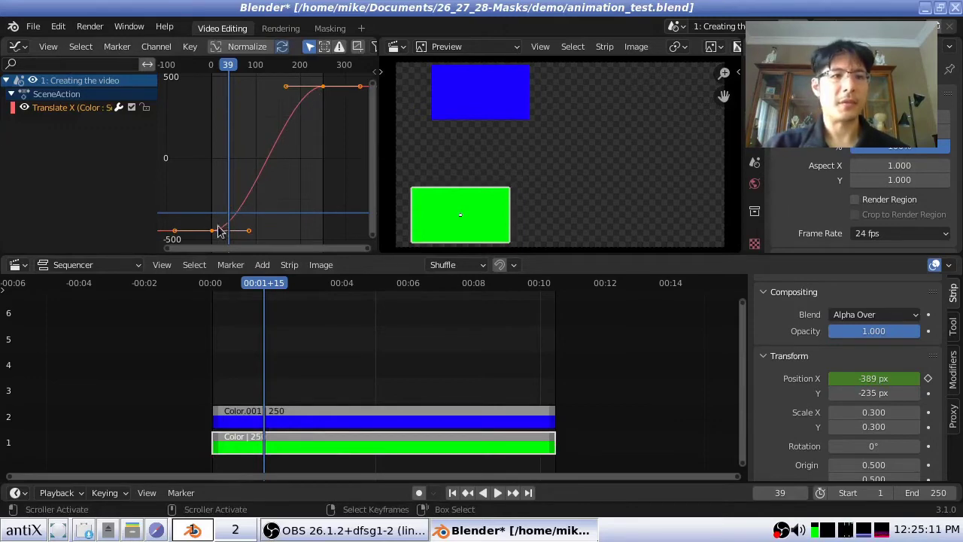
key(Down)
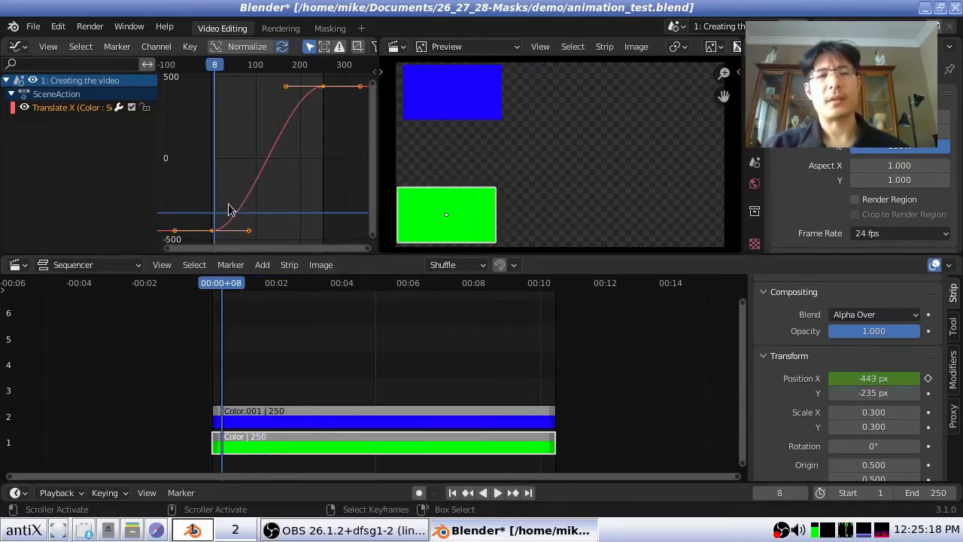
click(499, 492)
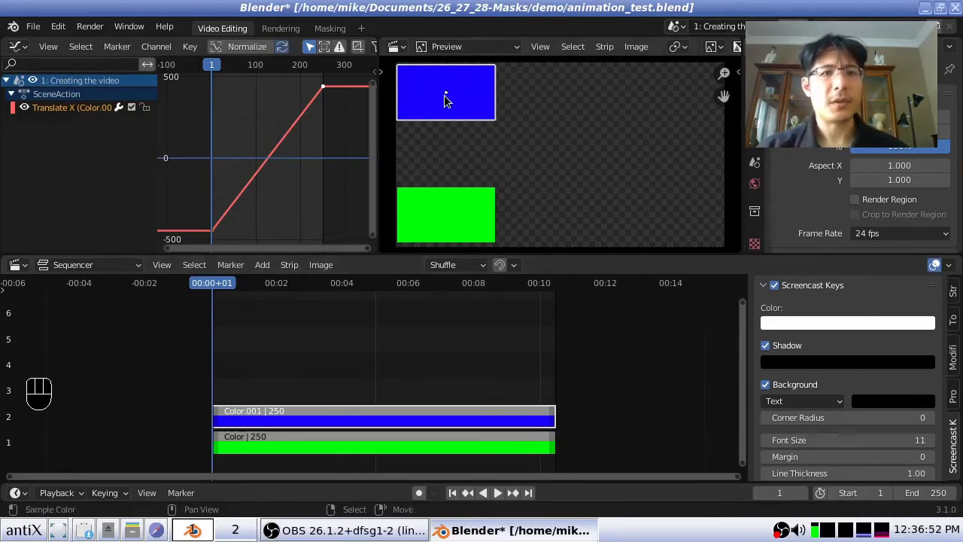
Insert a Position X keyframe on the blue Color.001 strip at frame 69
drag(222, 369, 309, 366)
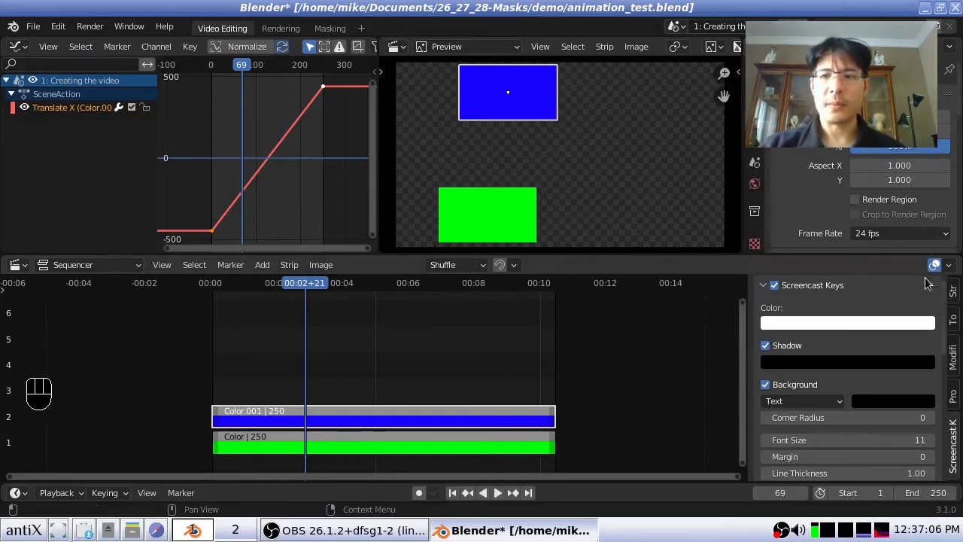
click(953, 293)
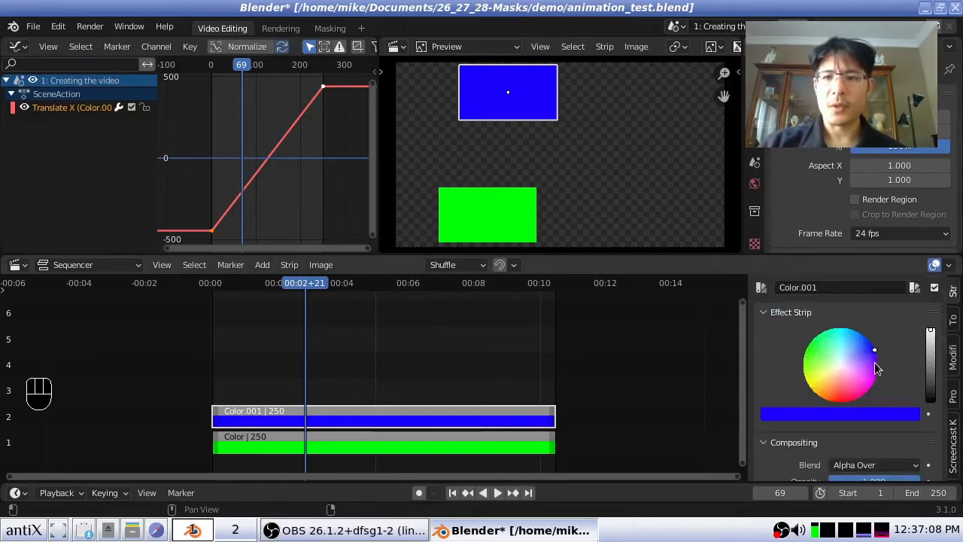
scroll(877, 365, down, 4)
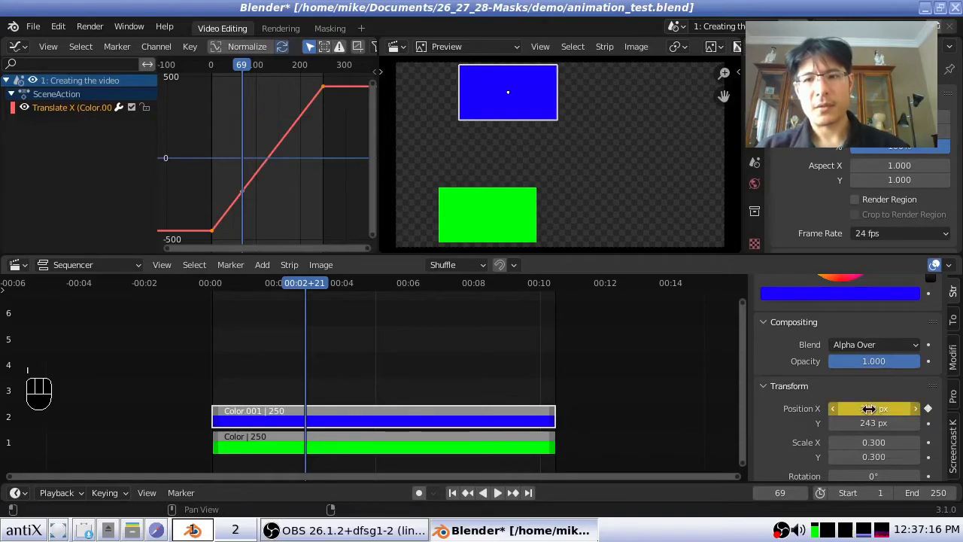
key(i)
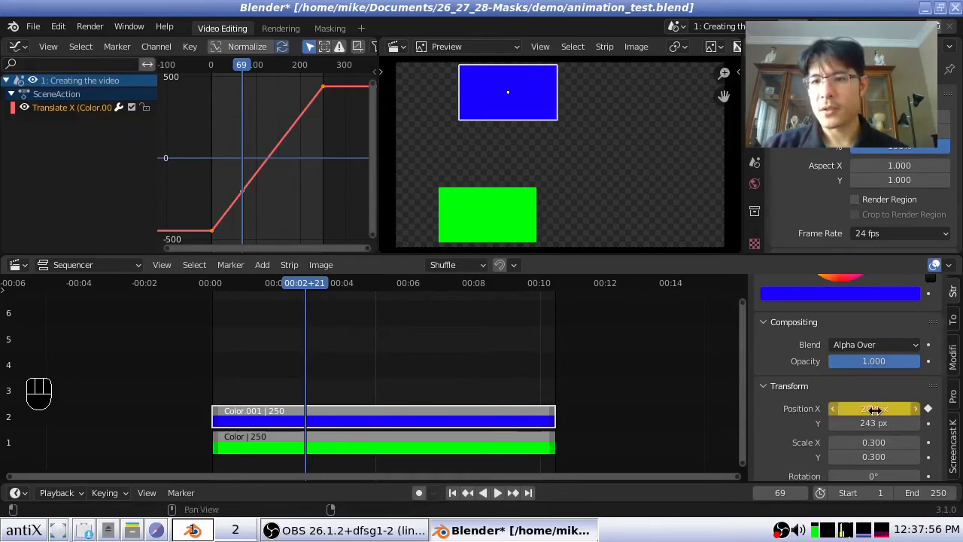
Set the blue strip's Position X to -203 px at frame 126 and keyframe it
drag(325, 368, 385, 366)
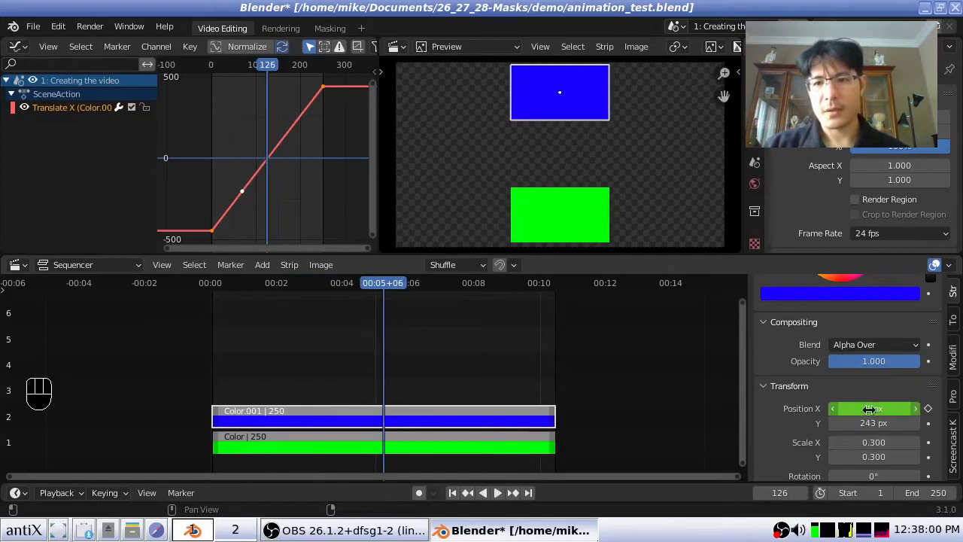
click(873, 409)
text(-203)
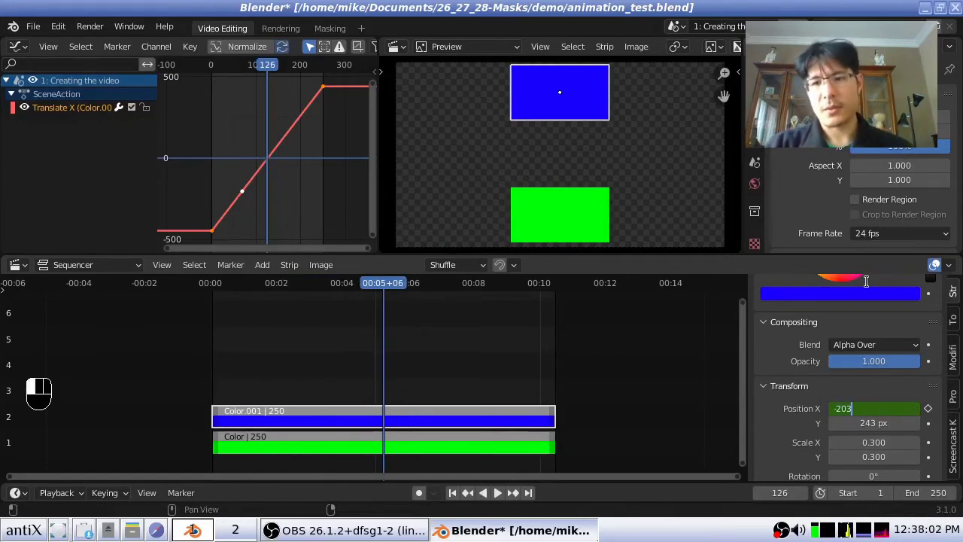
key(Return)
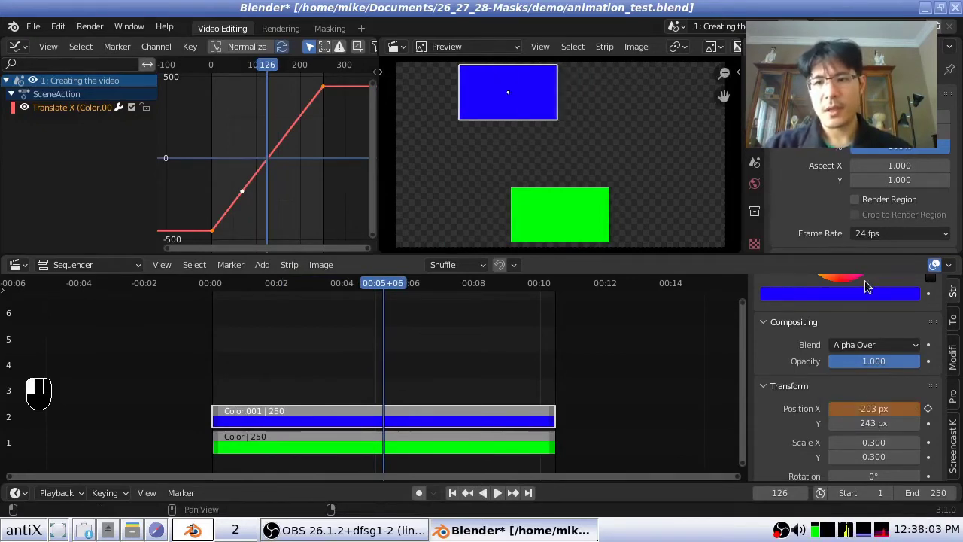
click(928, 408)
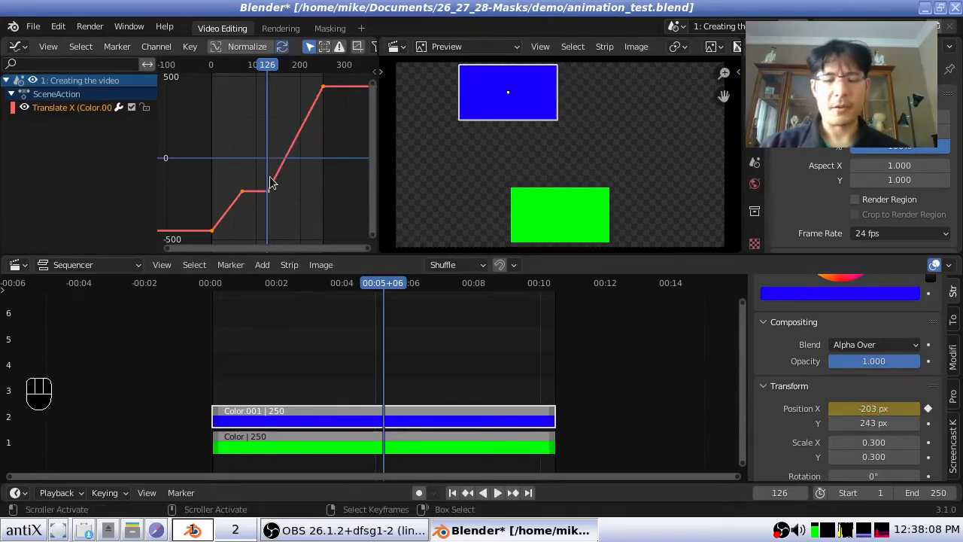
Fit the whole curve in the graph and play the animation from the start to check the blue rectangle's pause
key(Home)
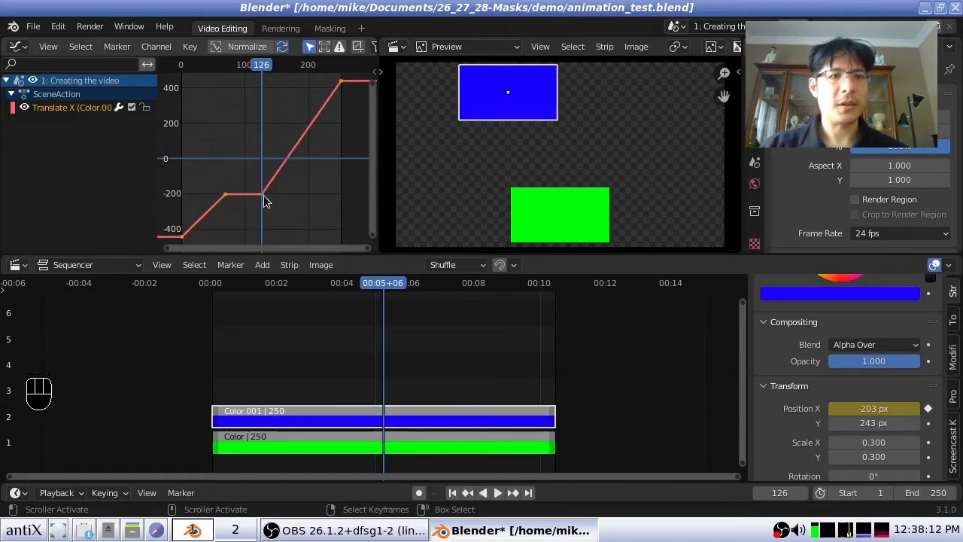
key(shift+Left)
key(space)
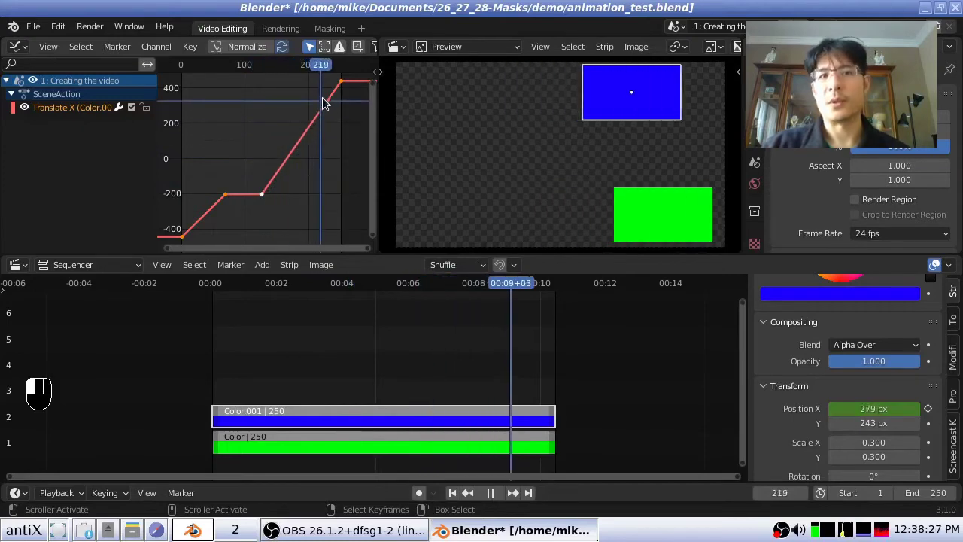
key(Escape)
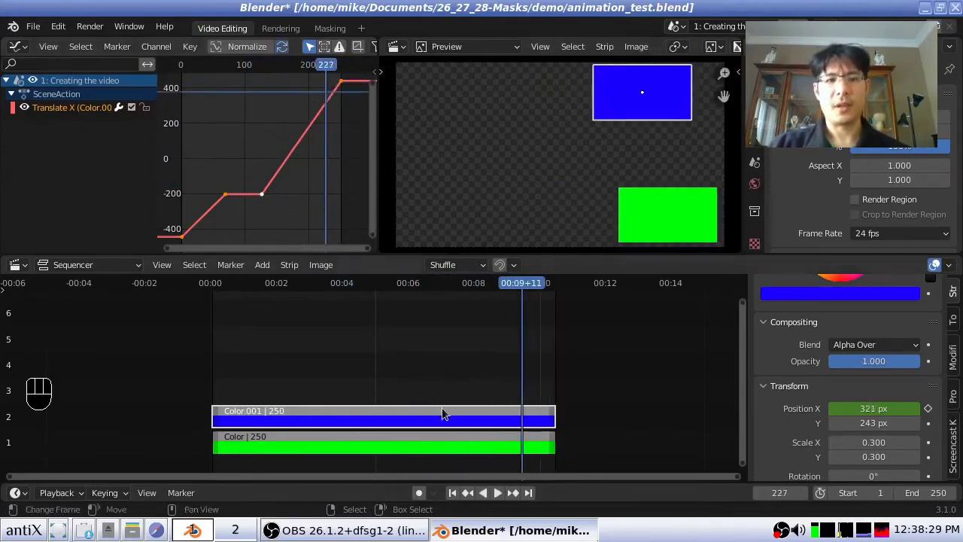
click(503, 494)
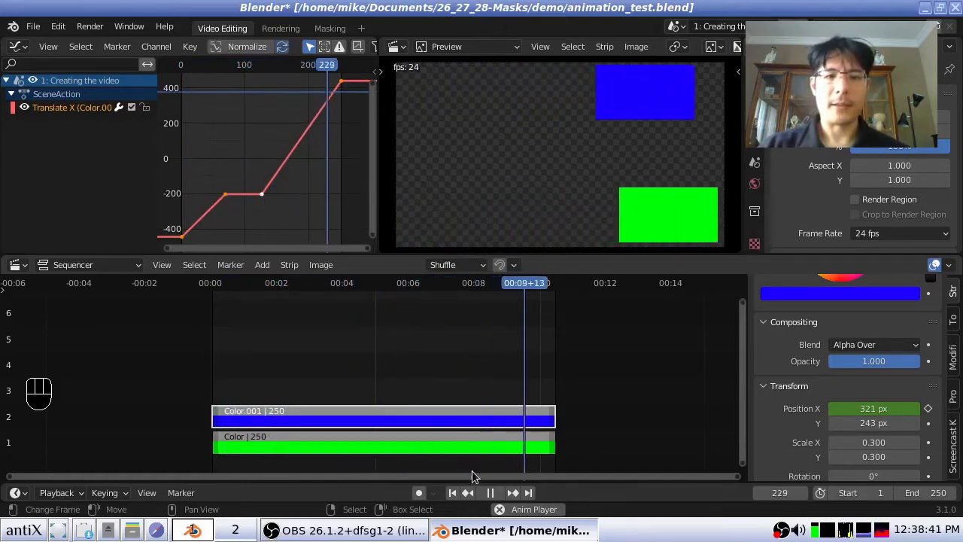
click(490, 492)
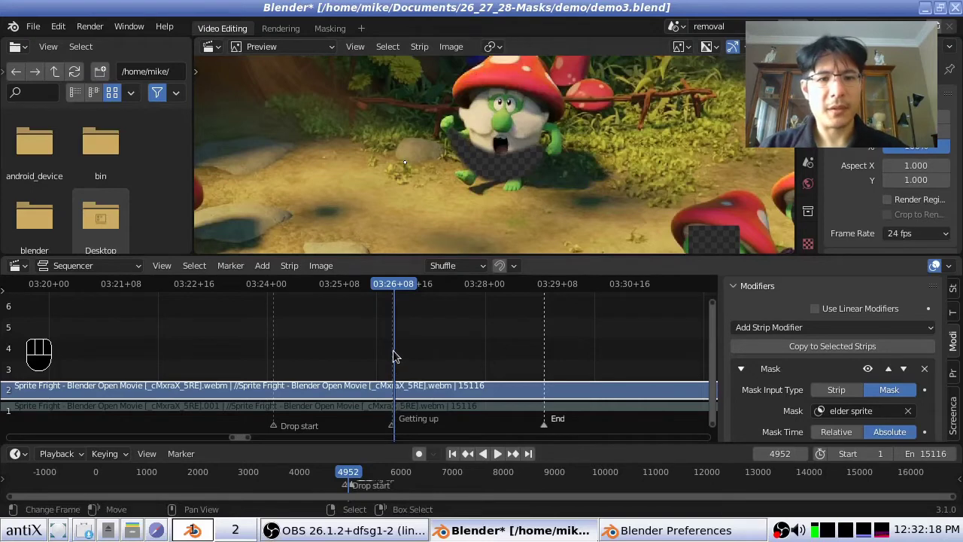
Play the Sprite Fright clip toward the End marker to examine the mask, and return to frame 4940
key(space)
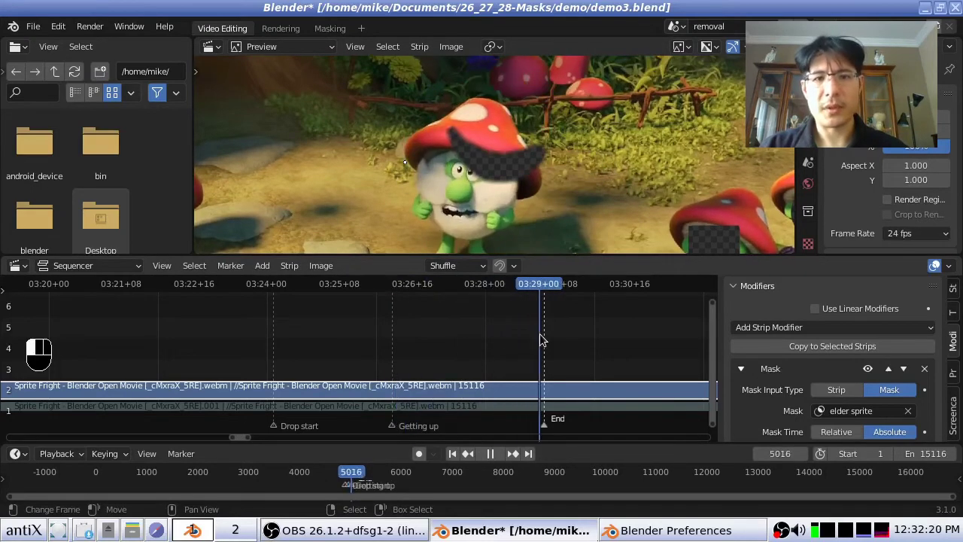
drag(540, 340, 365, 334)
key(space)
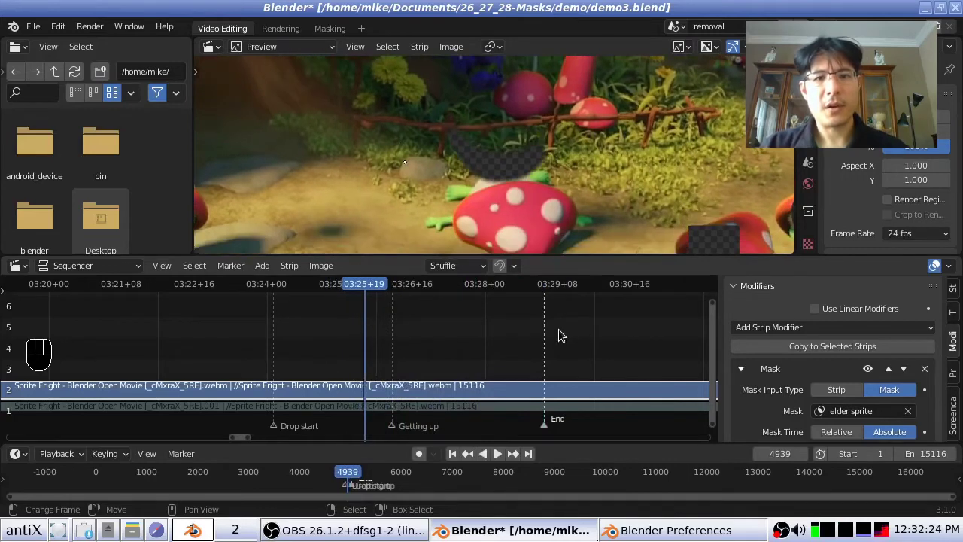
mouse_move(558, 335)
mouse_down()
mouse_move(549, 334)
mouse_move(577, 326)
mouse_move(572, 335)
mouse_up()
key(space)
click(367, 340)
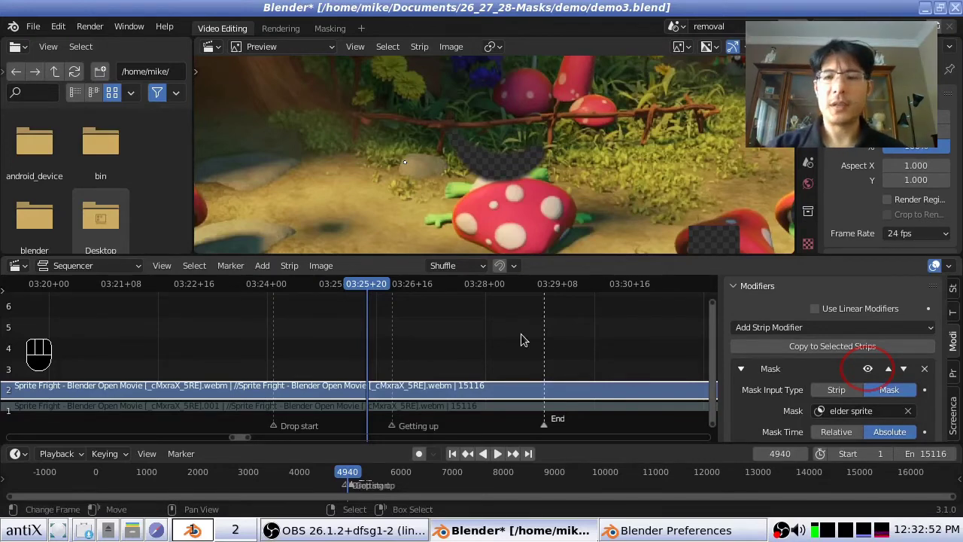
Turn off the elder sprite Mask modifier on the upper clip at frame 4940 and keyframe its visibility
click(868, 370)
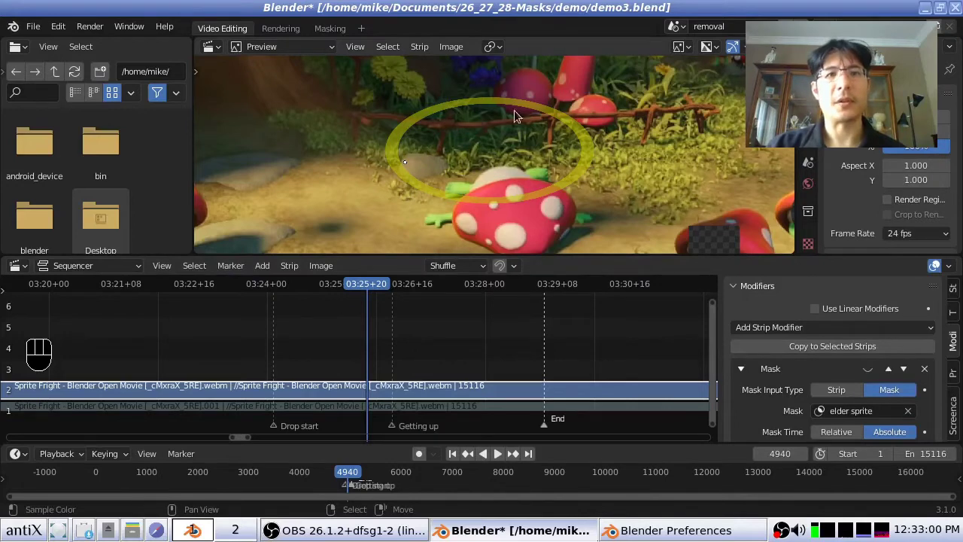
click(867, 370)
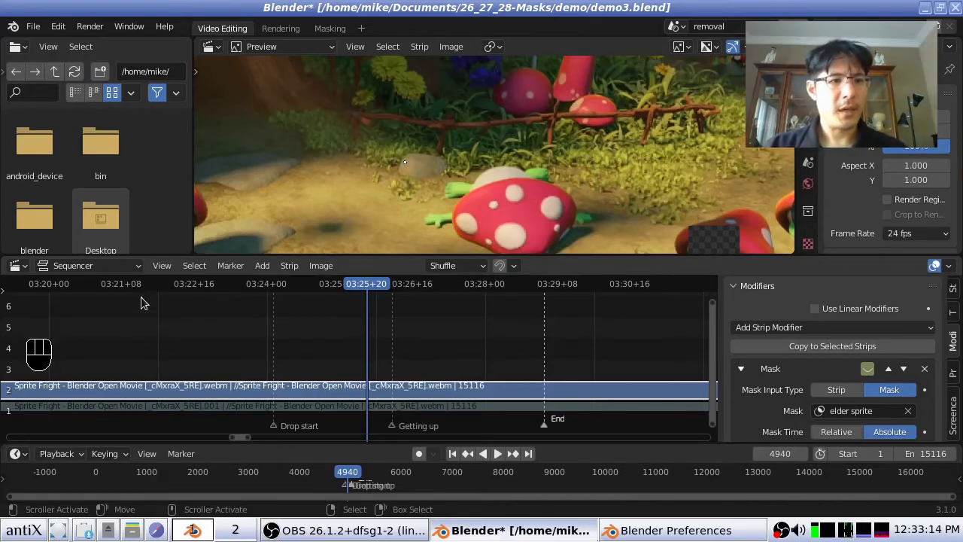
Jump to the Getting up marker, turn the Mask modifier back on and keyframe its visibility at frame 4951
click(229, 268)
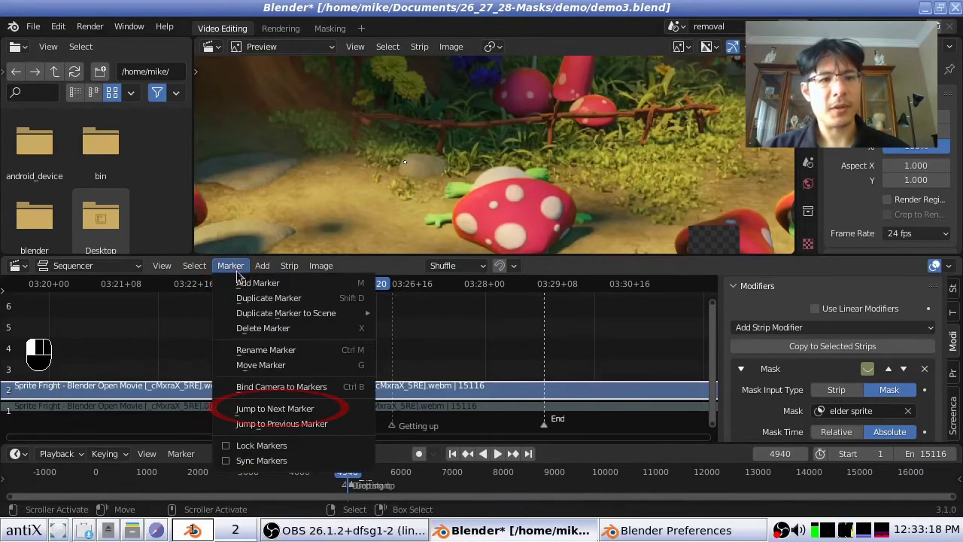
click(275, 409)
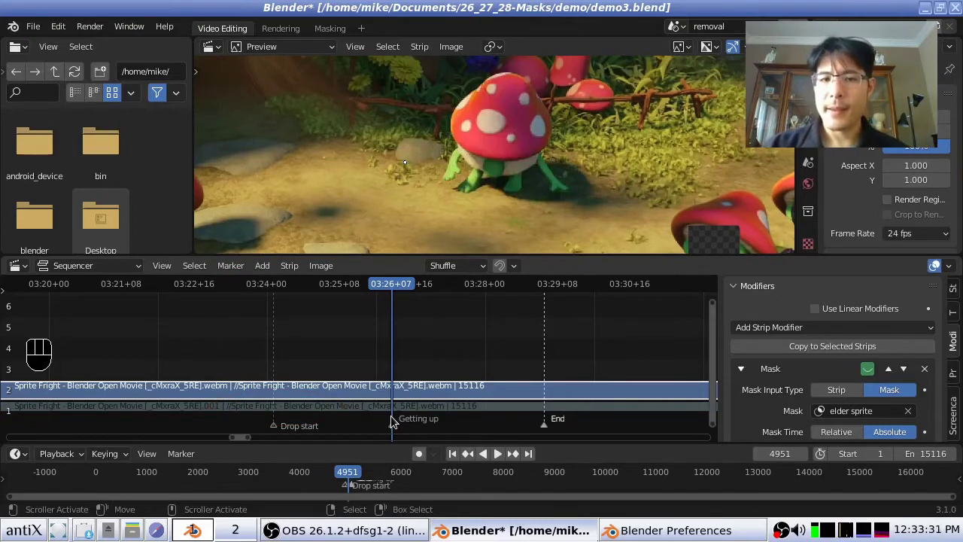
click(867, 369)
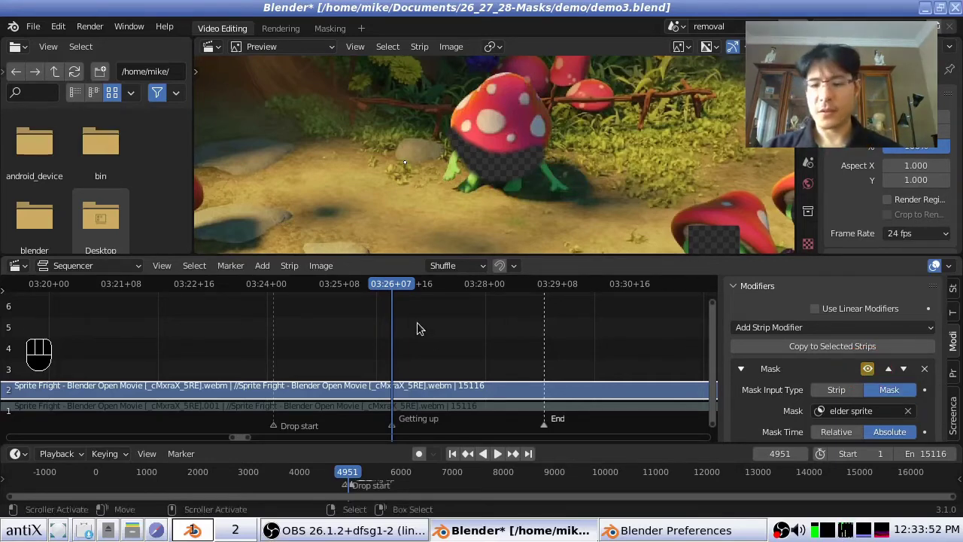
Step frame by frame just before the Getting up marker to check the Mask modifier's visibility change
key(Left)
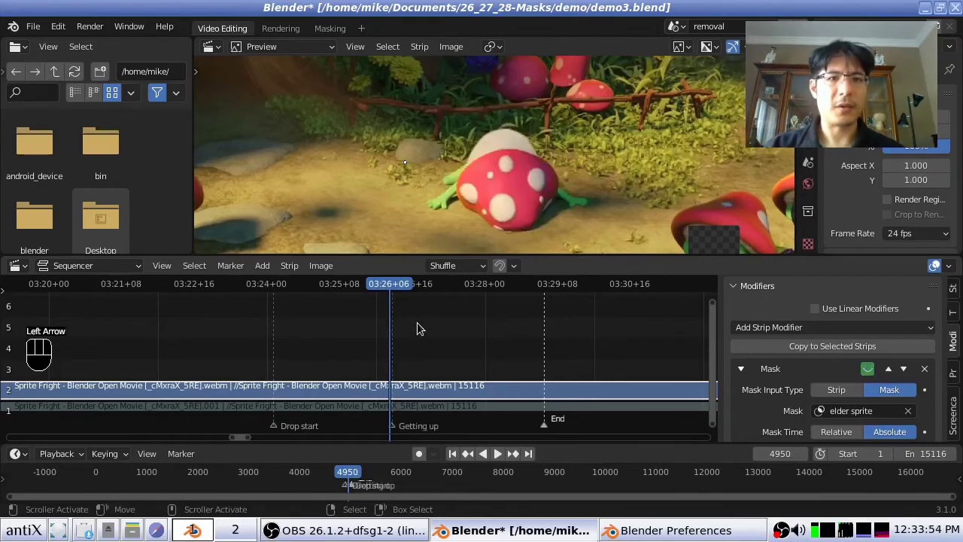
key(Left)
key(Right)
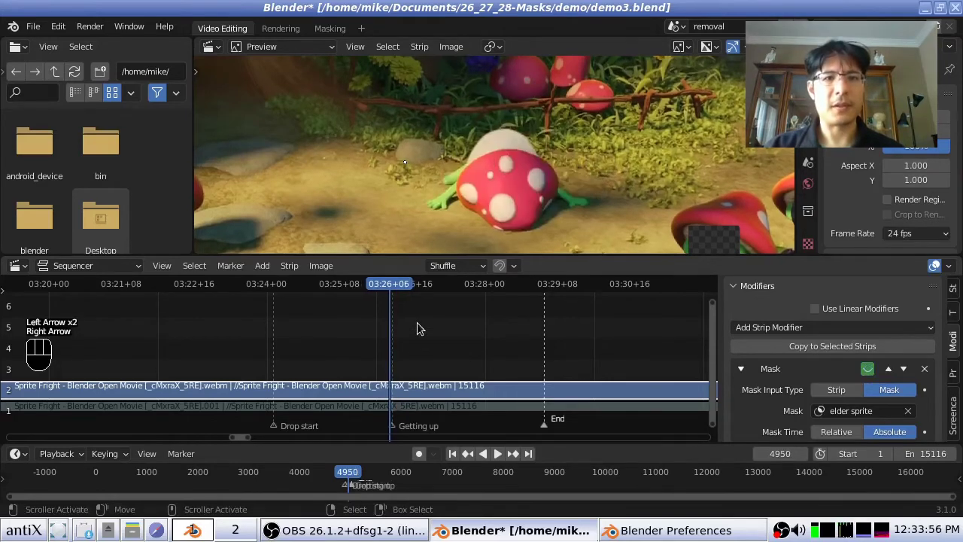
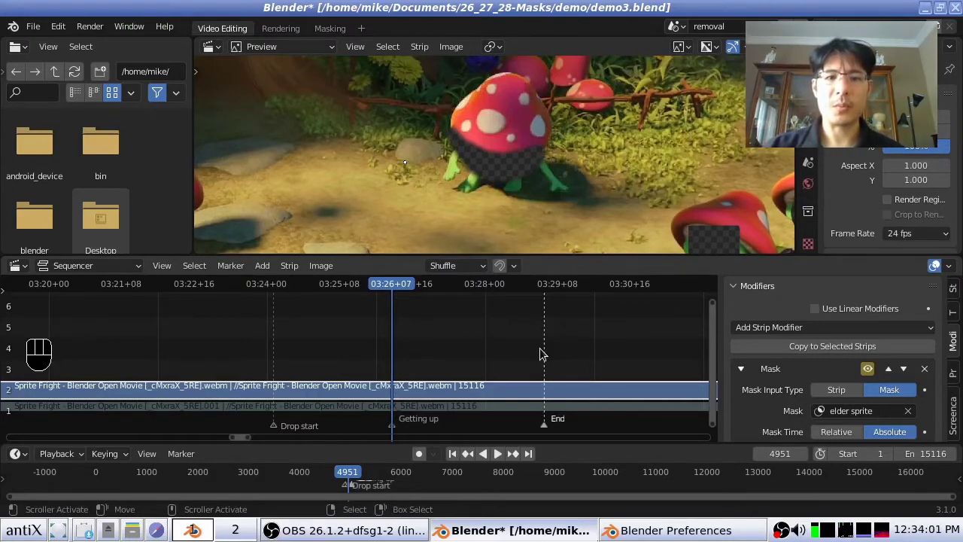
Turn off the Mask modifier and keyframe its visibility at frame 5019, one frame past the End marker, and scrub the clip to check it
click(231, 266)
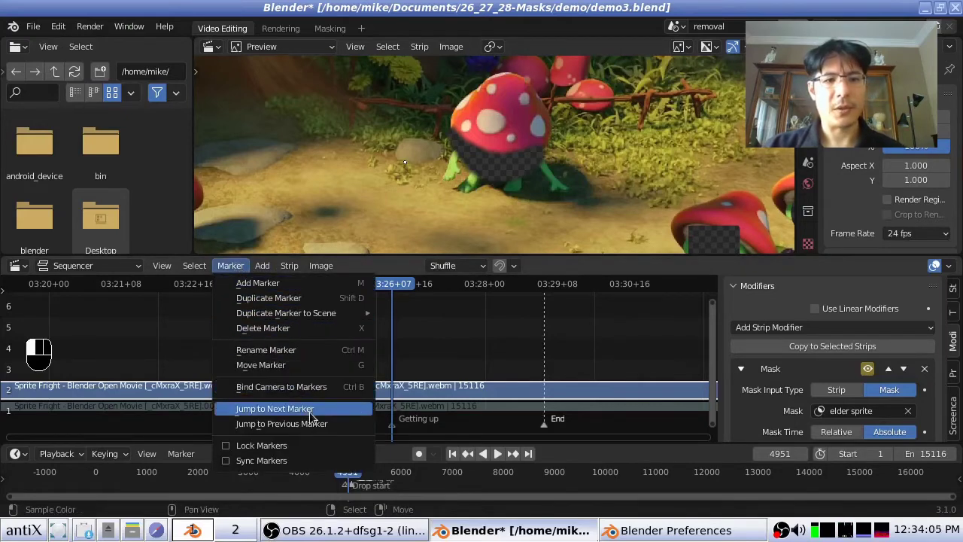
click(275, 408)
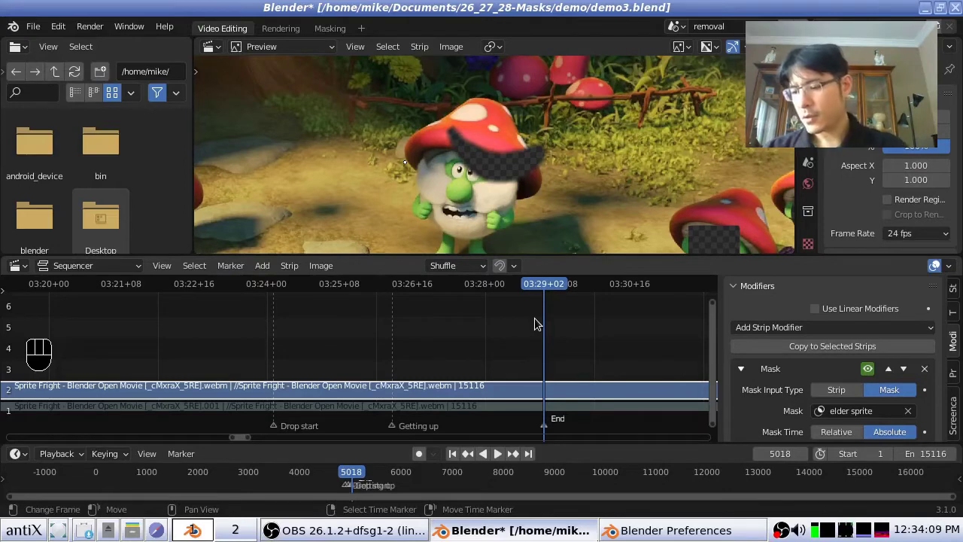
key(Right)
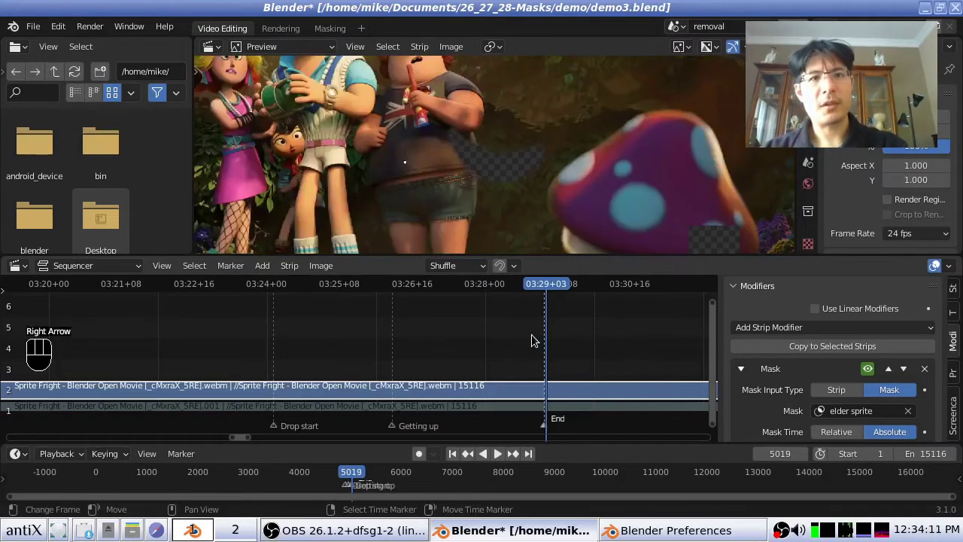
click(868, 372)
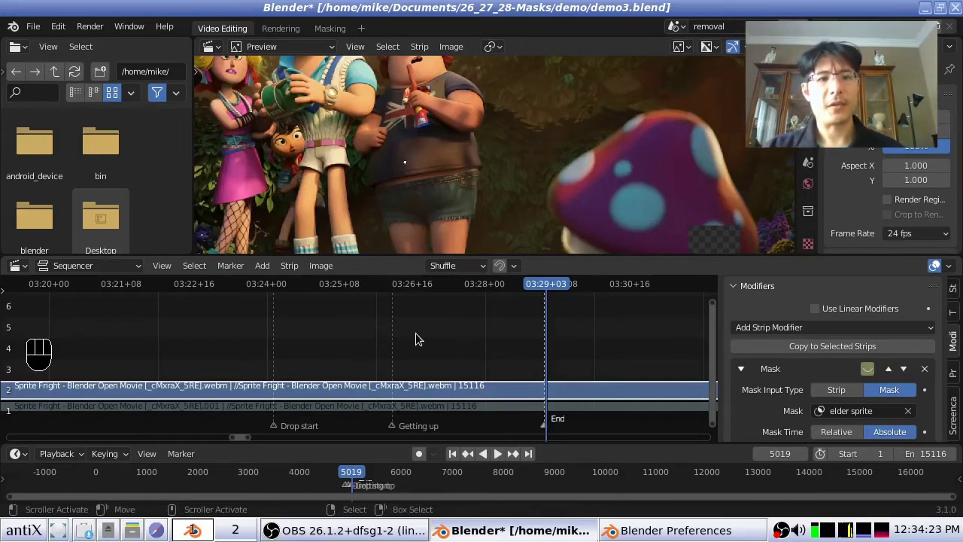
drag(343, 336, 361, 338)
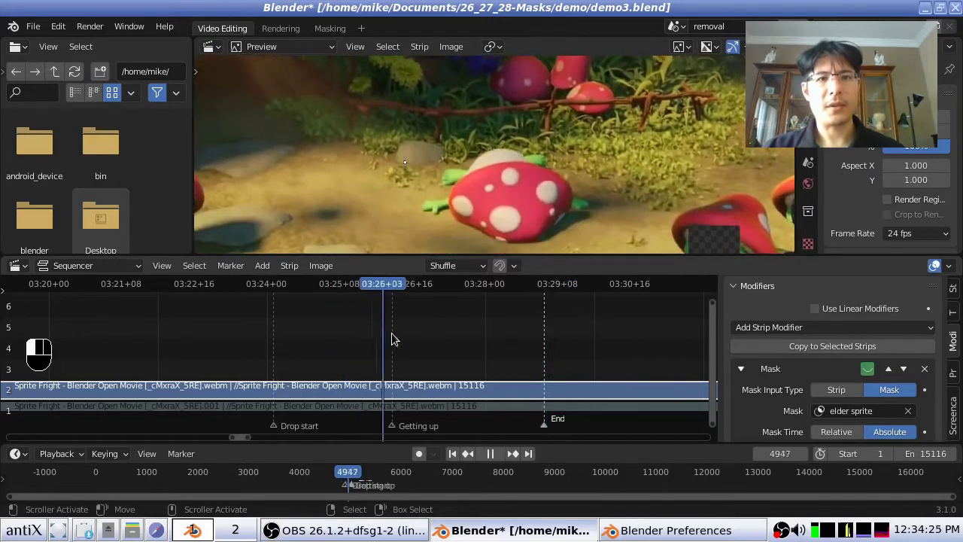
drag(480, 336, 572, 332)
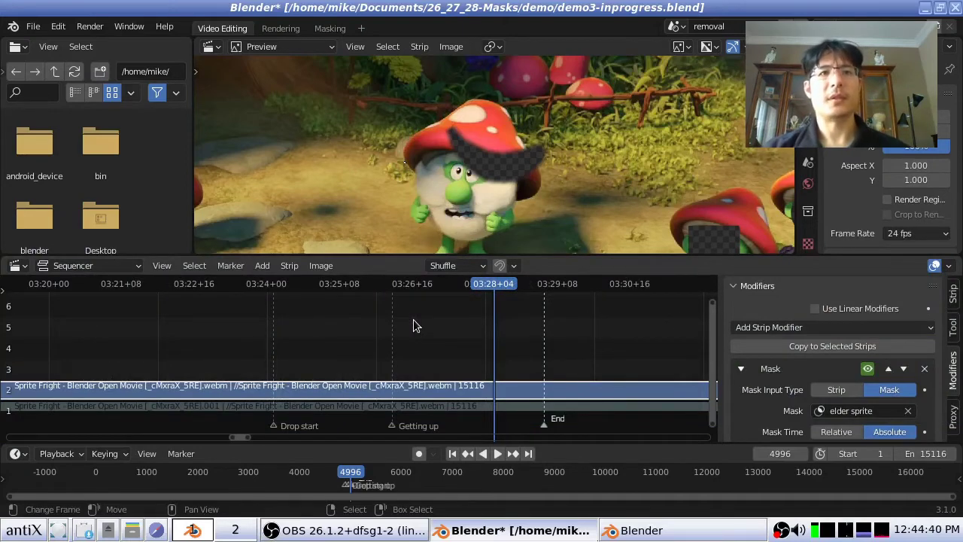
Switch to the Masking workspace and enlarge the mask dope sheet to show the 3spritemask and elder sprite channels across the full width
click(331, 30)
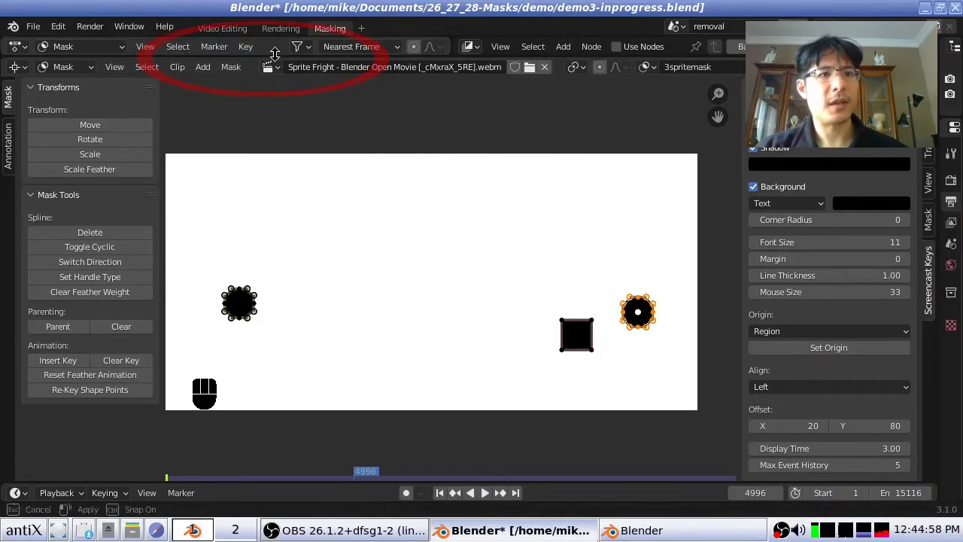
drag(270, 58, 310, 161)
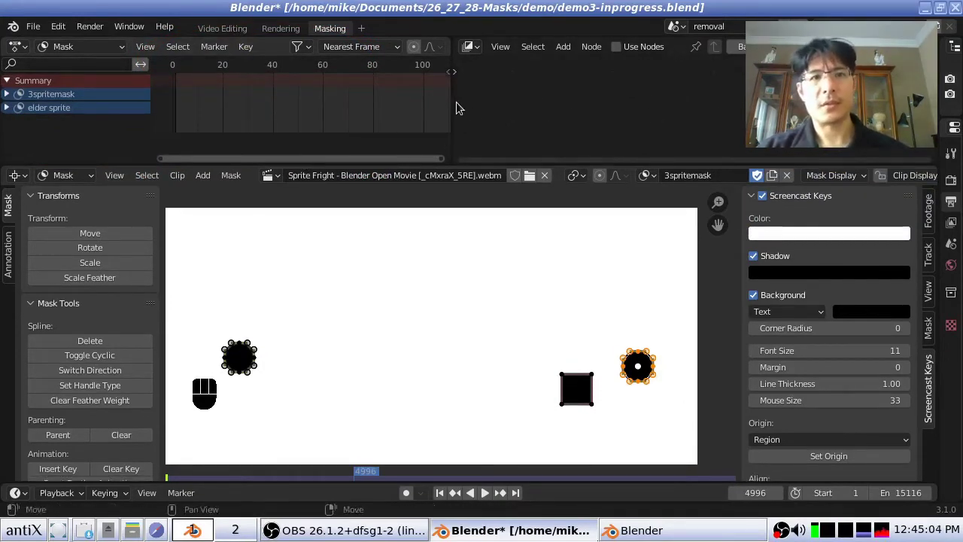
drag(454, 100, 887, 99)
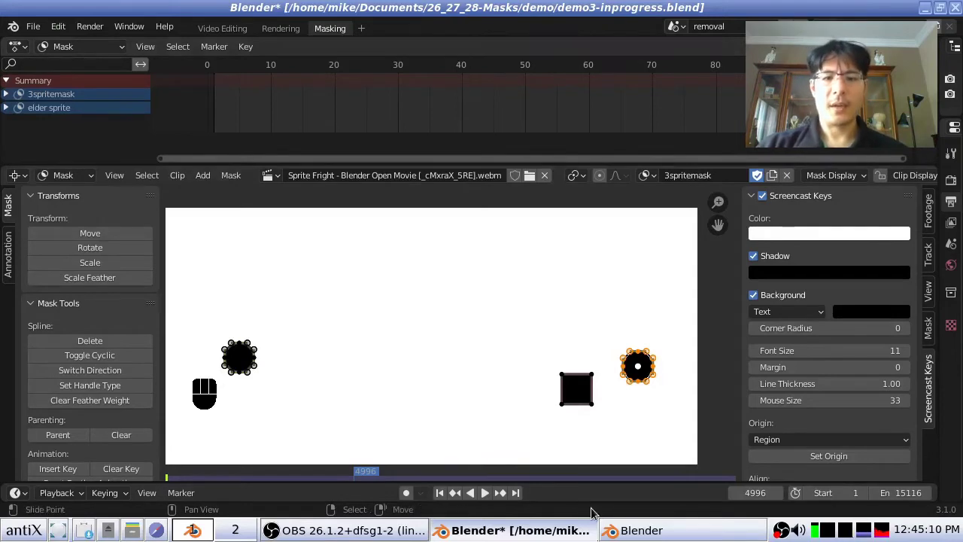
Enlarge the timeline around frame 4996 and turn off the mask display's alpha channel overlay over the clip
drag(611, 481, 631, 435)
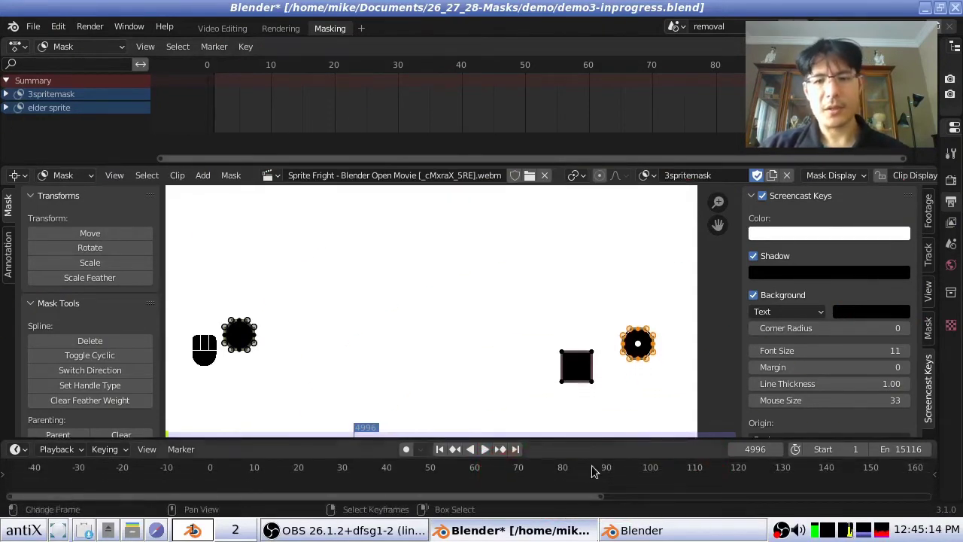
scroll(552, 482, down, 6)
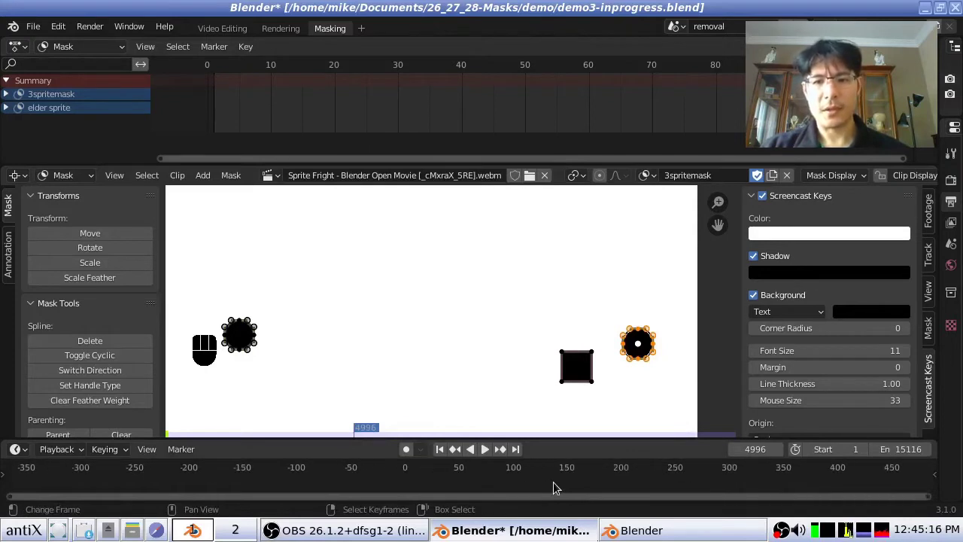
scroll(553, 482, down, 11)
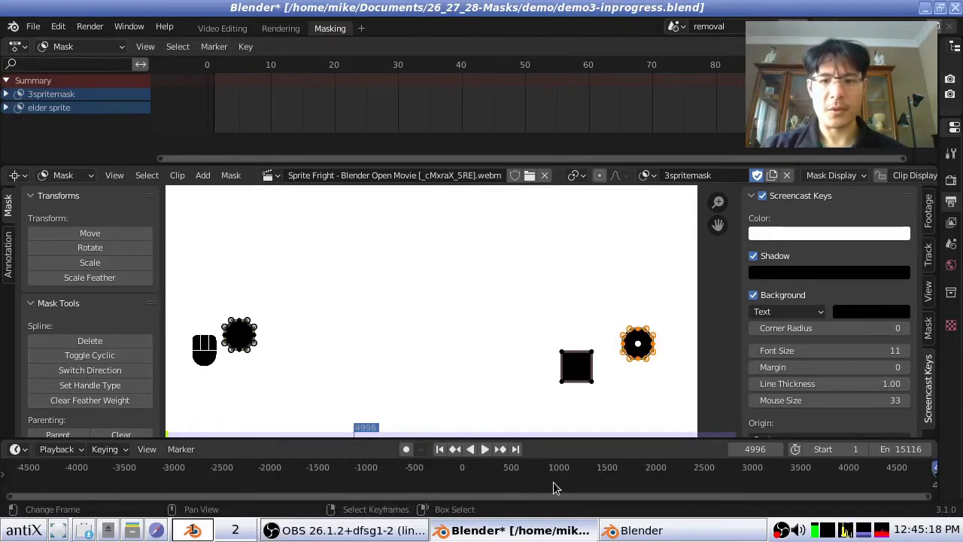
scroll(553, 482, down, 5)
mouse_move(714, 478)
middle_down()
mouse_move(637, 467)
mouse_move(323, 473)
middle_up()
scroll(322, 476, up, 4)
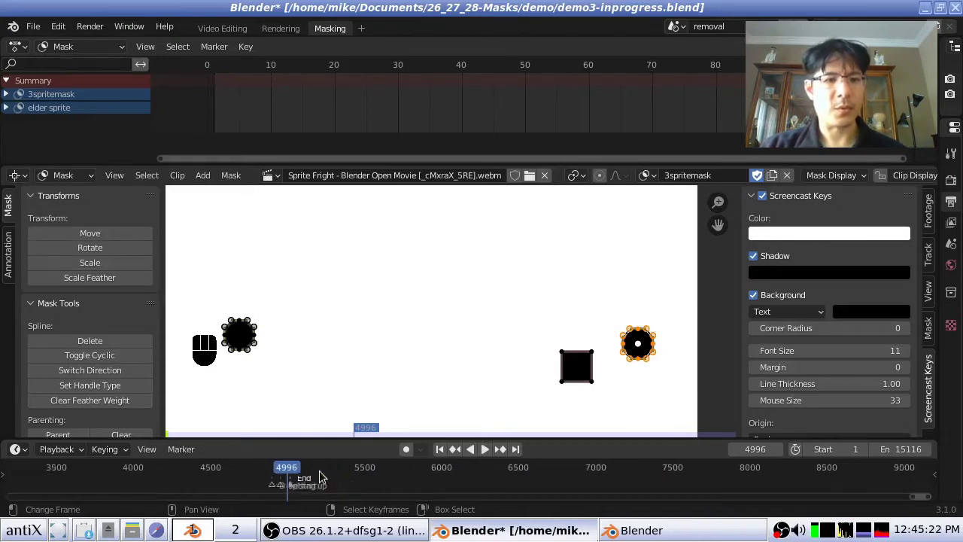
scroll(322, 477, up, 1)
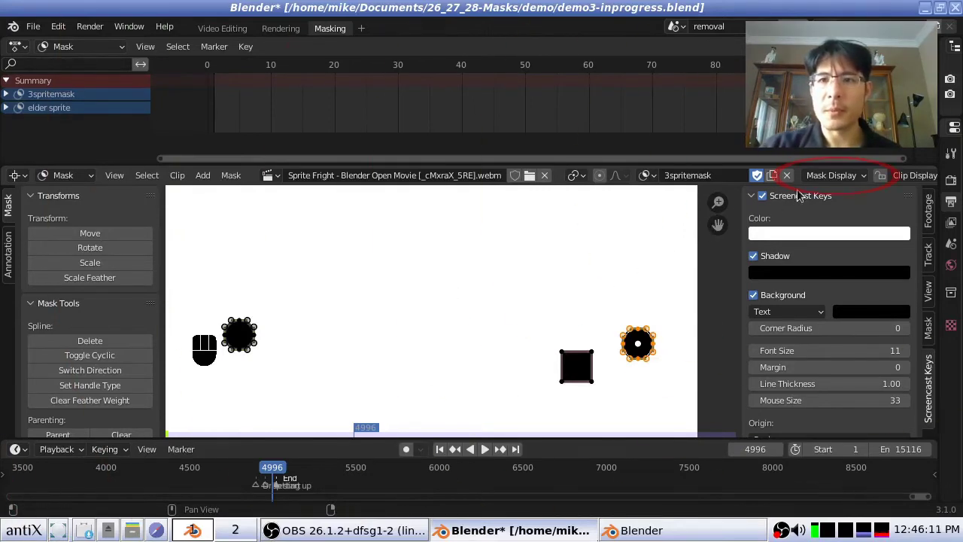
click(830, 175)
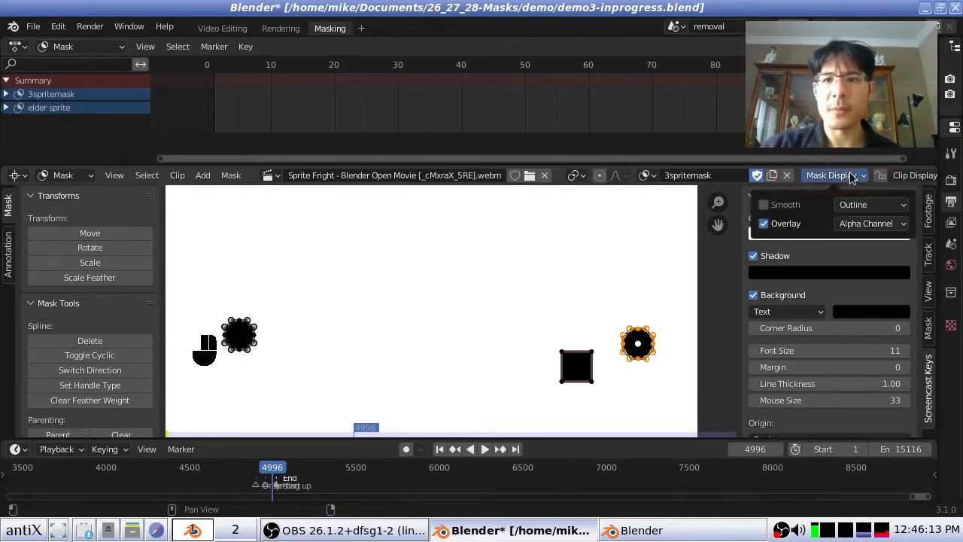
click(763, 224)
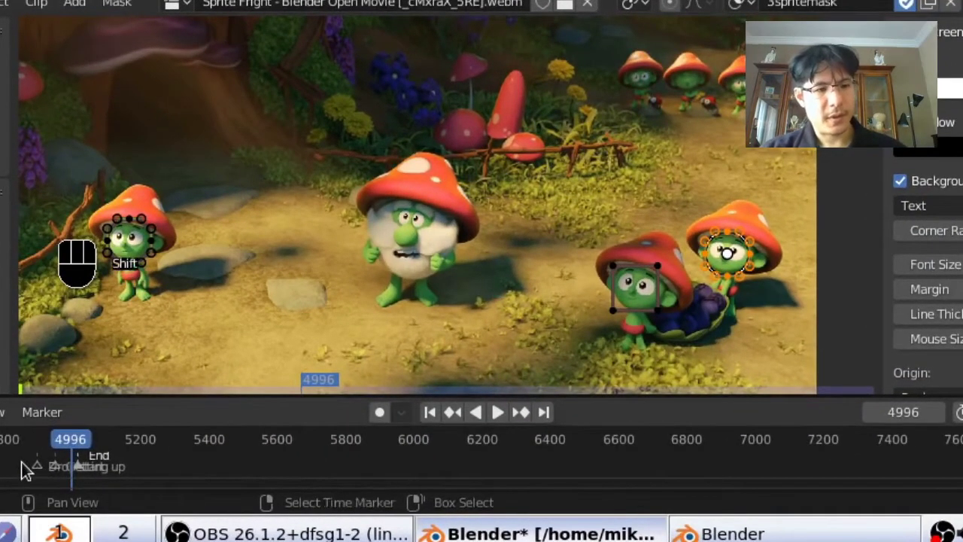
Add a timeline marker at frame 5053, past the End marker
key(shift+b)
drag(97, 467, 161, 474)
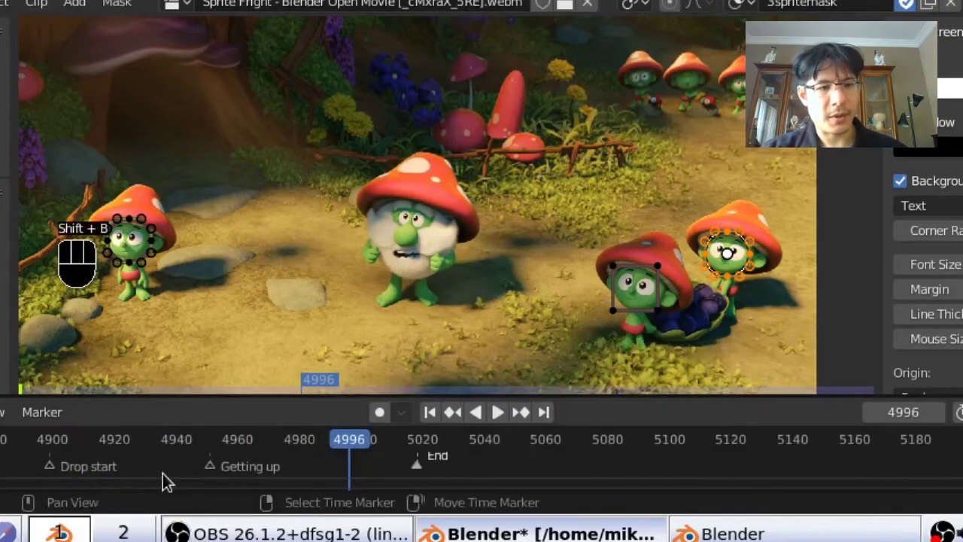
middle_drag(312, 458, 496, 444)
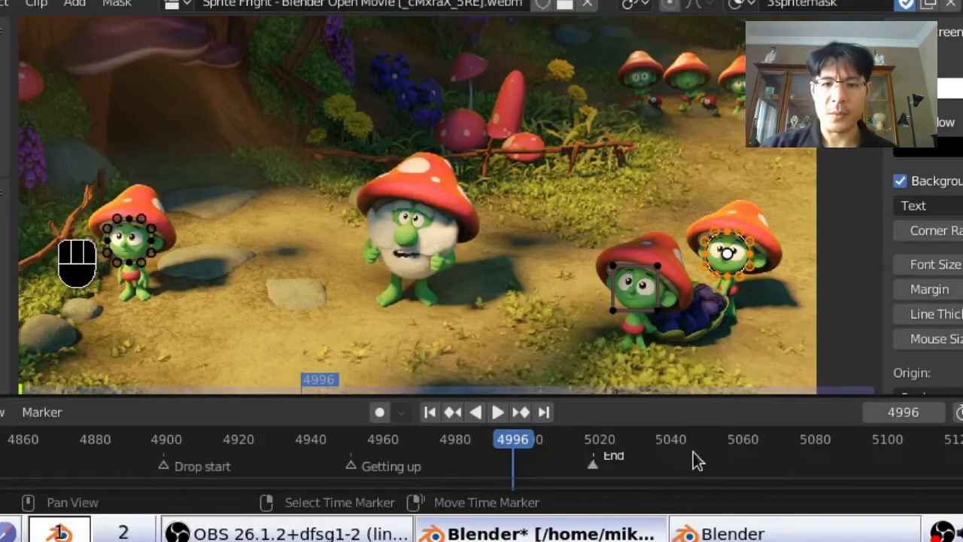
click(709, 468)
key(space)
drag(713, 473, 718, 471)
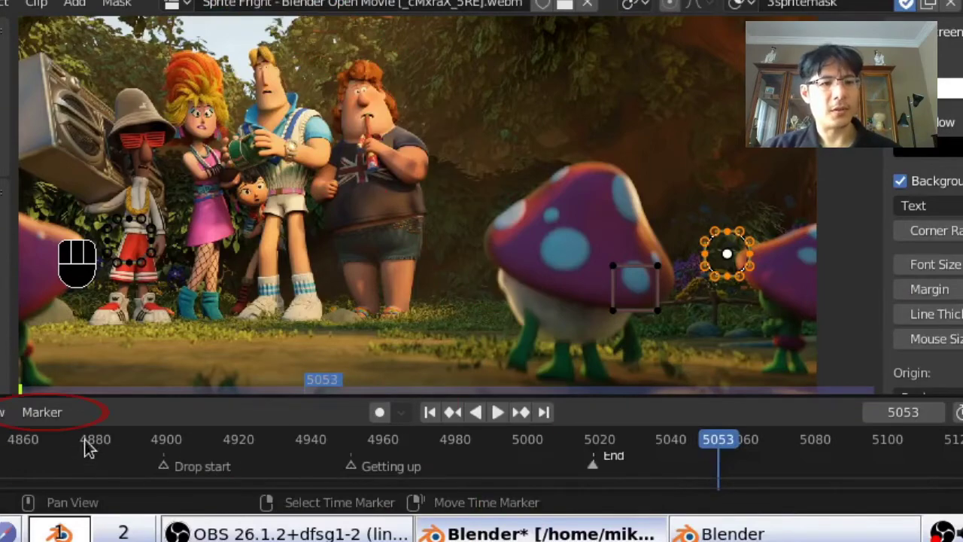
click(43, 414)
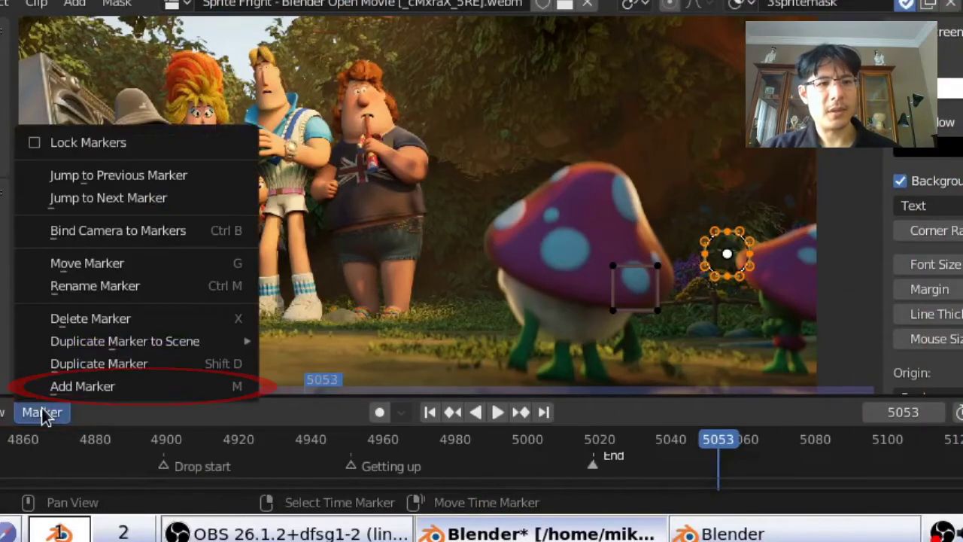
click(103, 394)
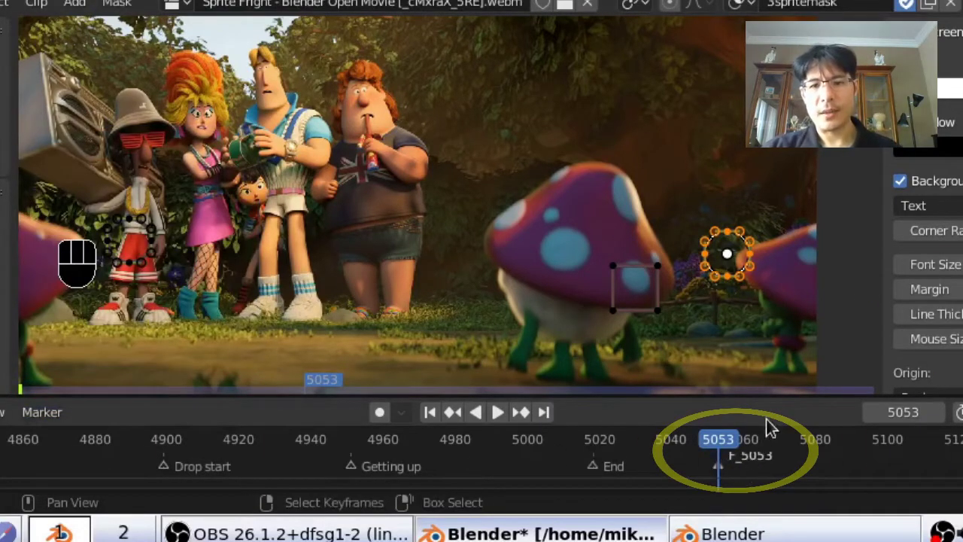
Enlarge the timeline slightly and rename the new marker at frame 5053 as demo
drag(780, 397, 788, 376)
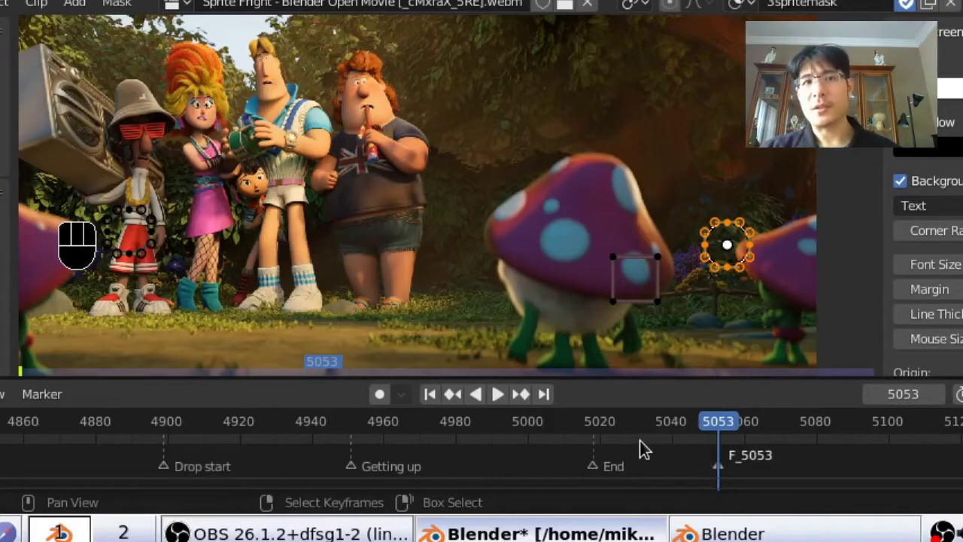
click(50, 399)
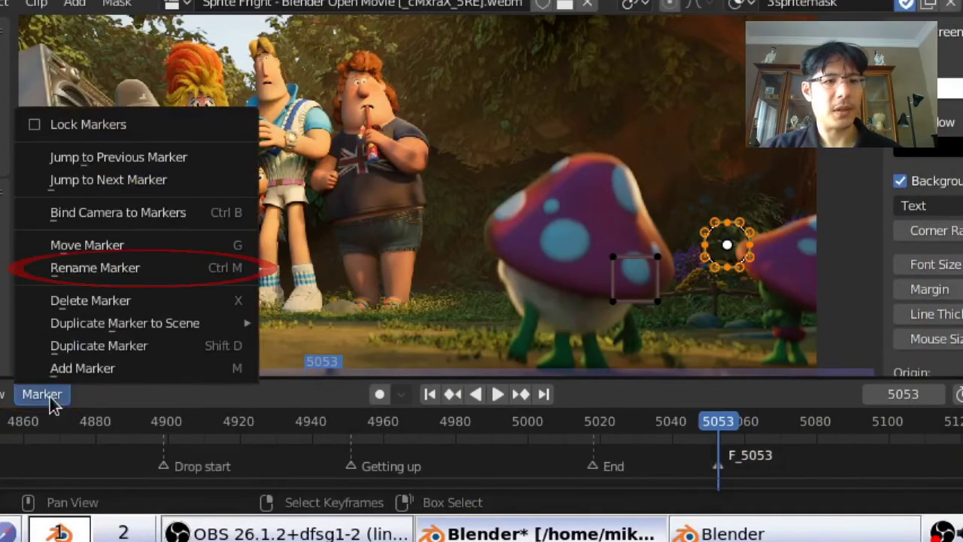
click(146, 276)
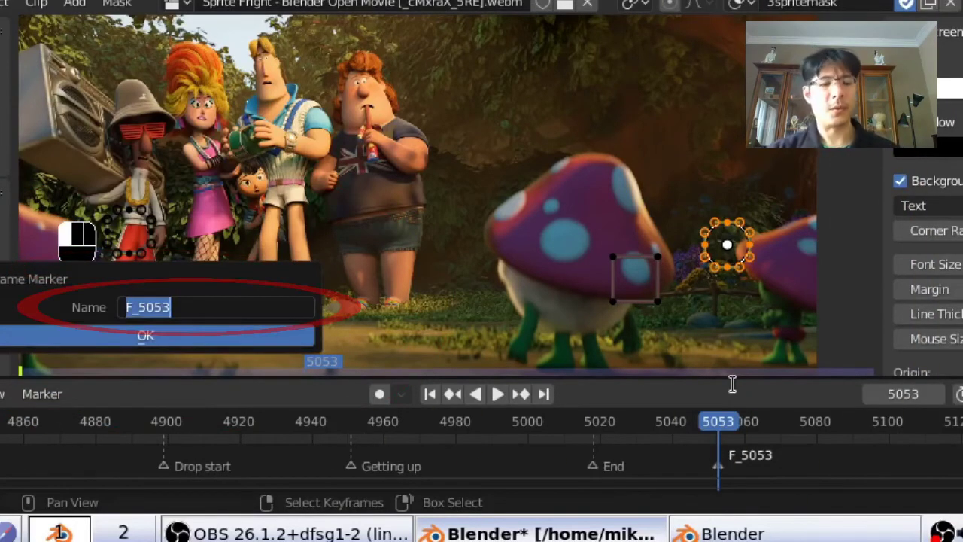
text(demo)
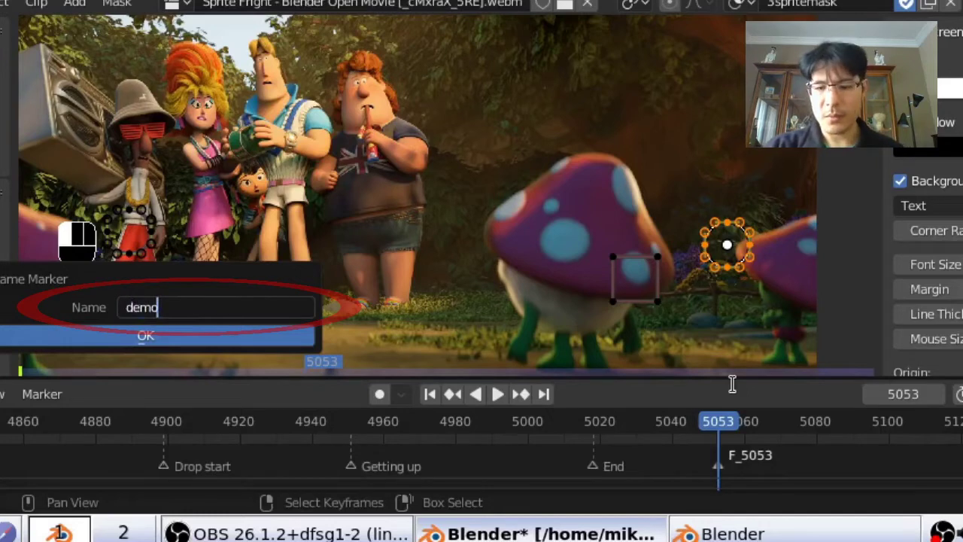
key(Return)
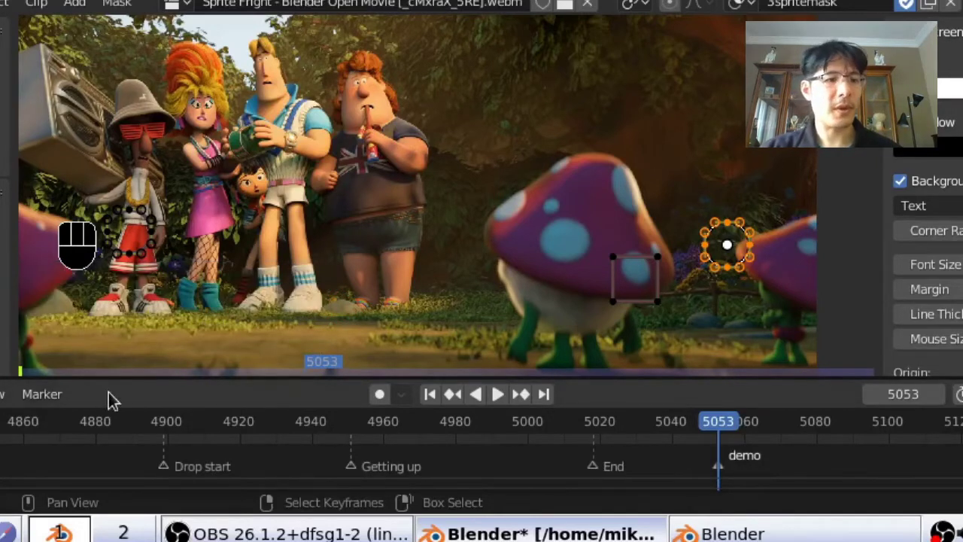
Jump back two markers from the demo marker to the Getting up marker at frame 4951
click(42, 393)
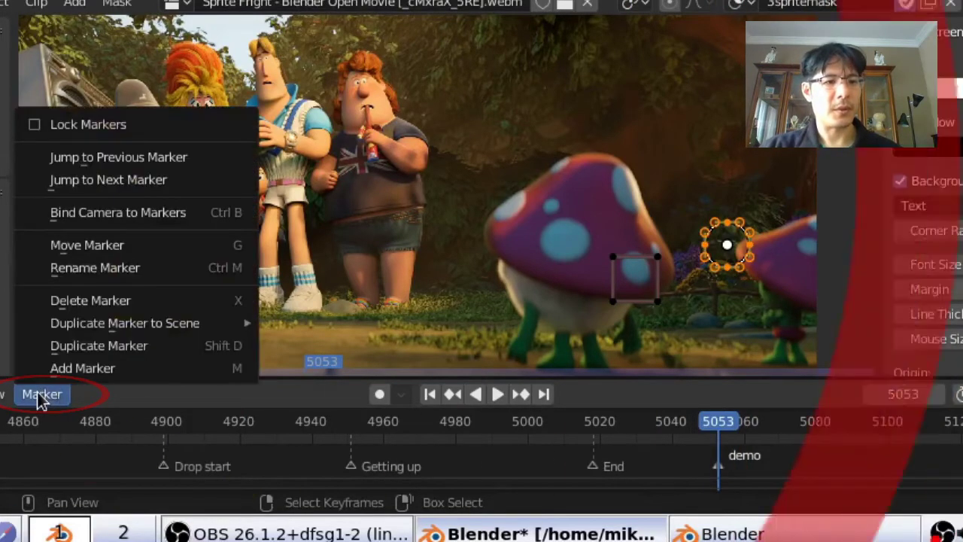
click(145, 164)
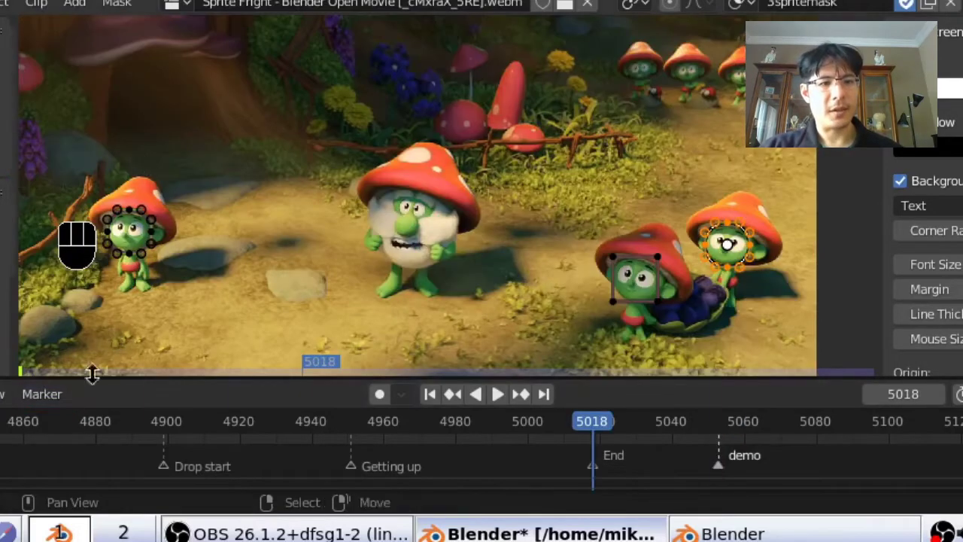
click(47, 393)
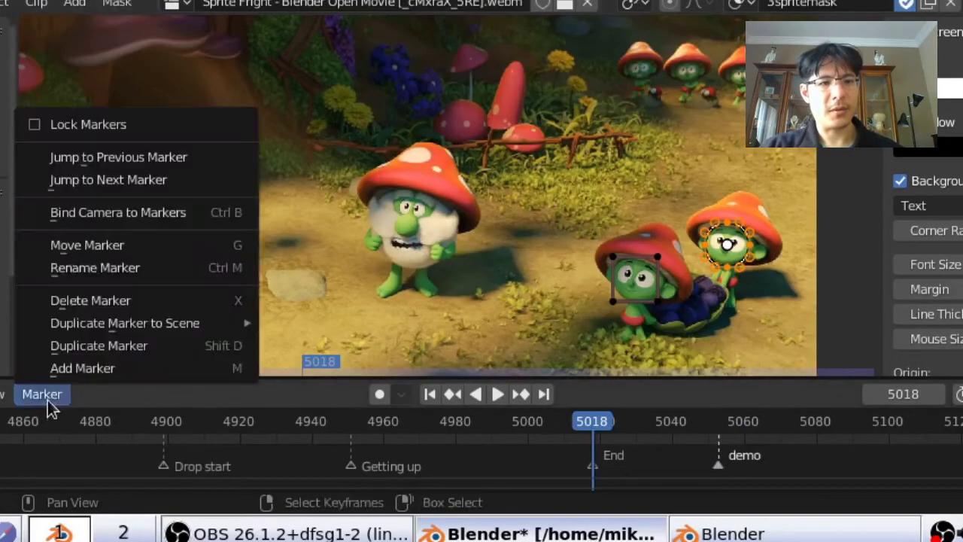
click(143, 158)
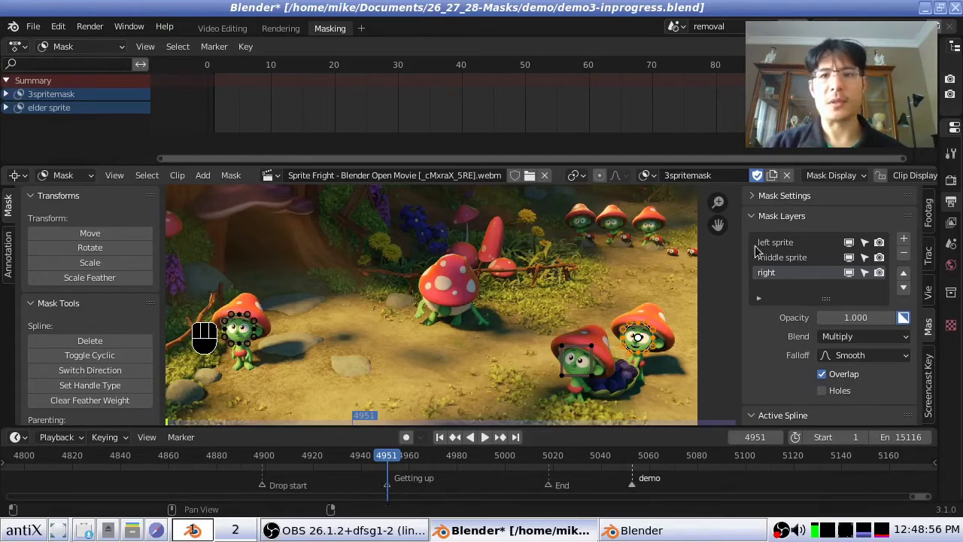
Select the left sprite, middle sprite and right mask layers in turn to examine which sprite each one covers
click(784, 245)
click(787, 258)
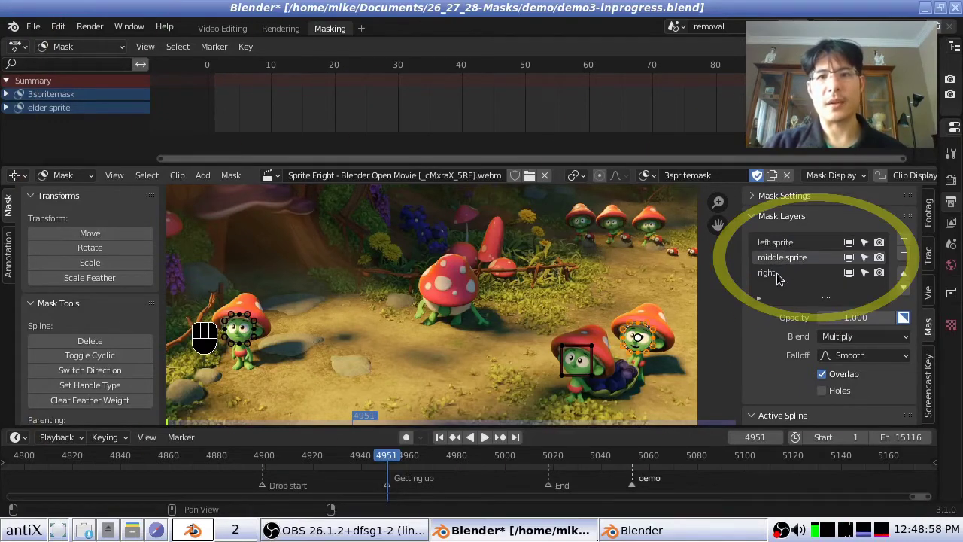
click(778, 274)
click(775, 245)
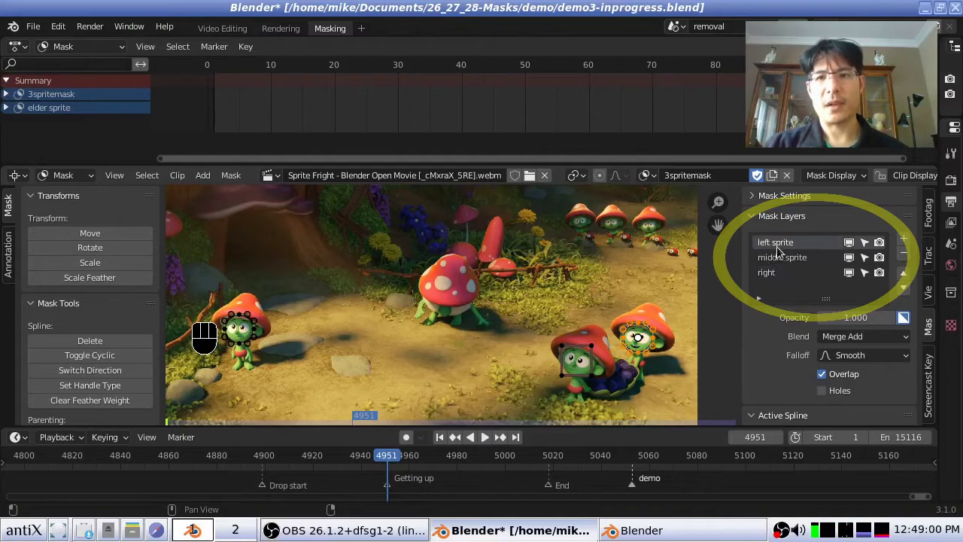
click(779, 258)
click(771, 275)
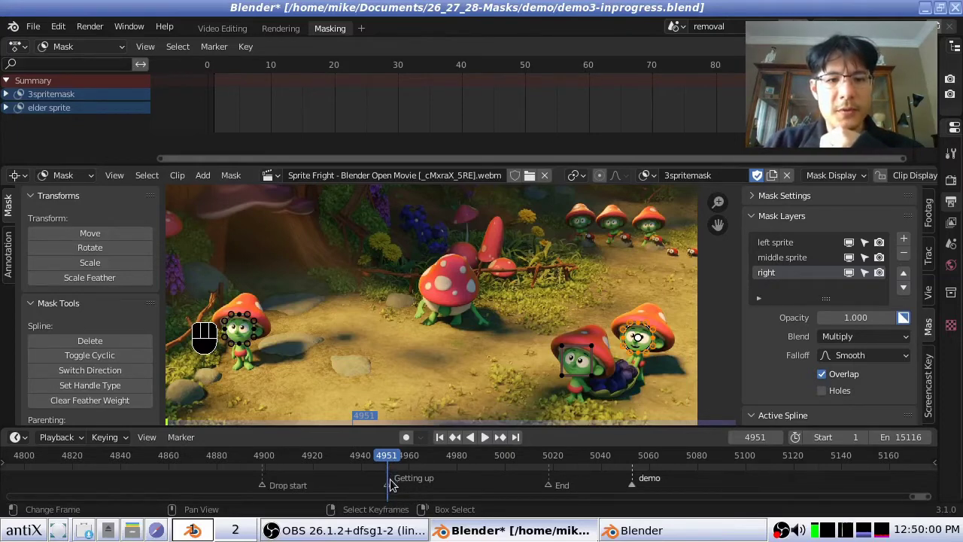
Play and scrub the clip from the Getting up marker towards the End marker, examining how the left sprite's mask fits its head
key(space)
drag(400, 479, 440, 477)
key(space)
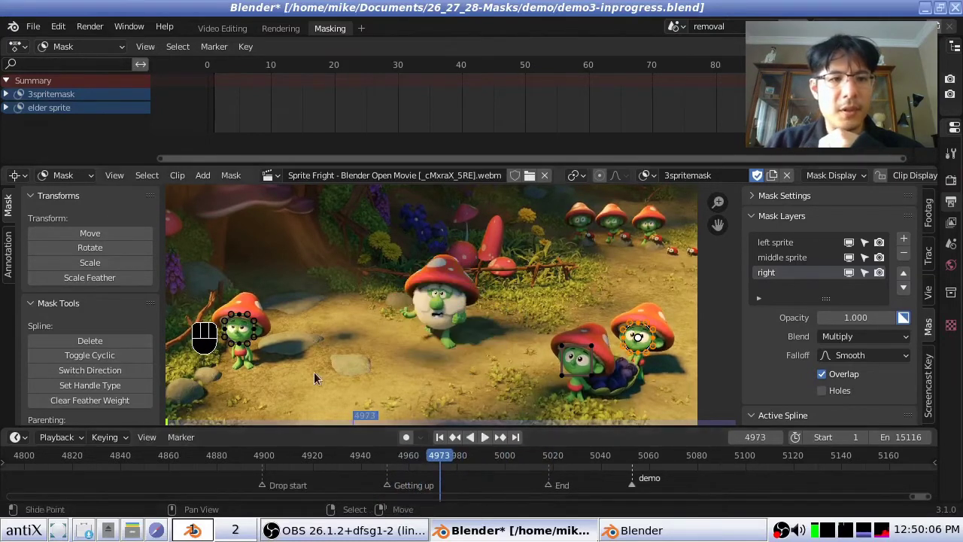
scroll(248, 341, up, 1)
scroll(248, 340, up, 2)
middle_drag(248, 341, 574, 316)
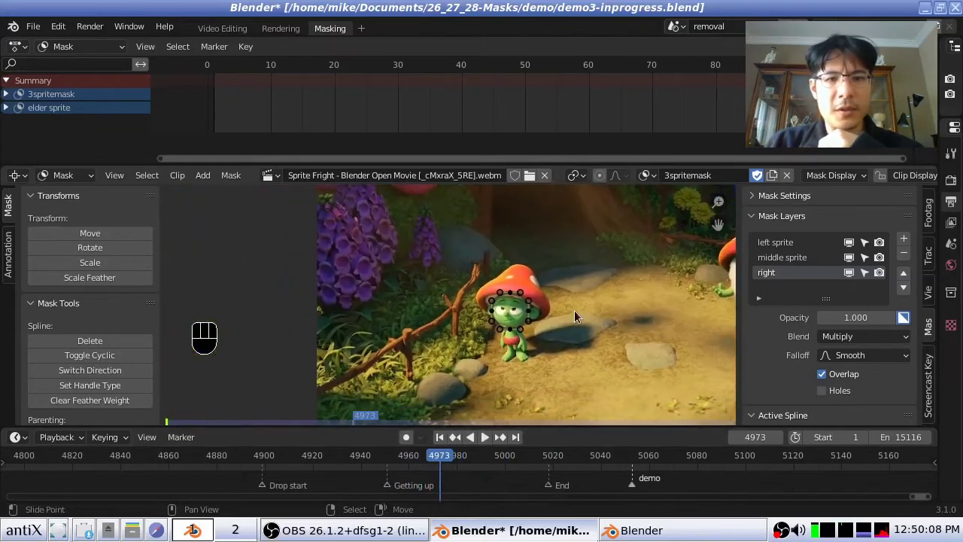
scroll(503, 311, up, 3)
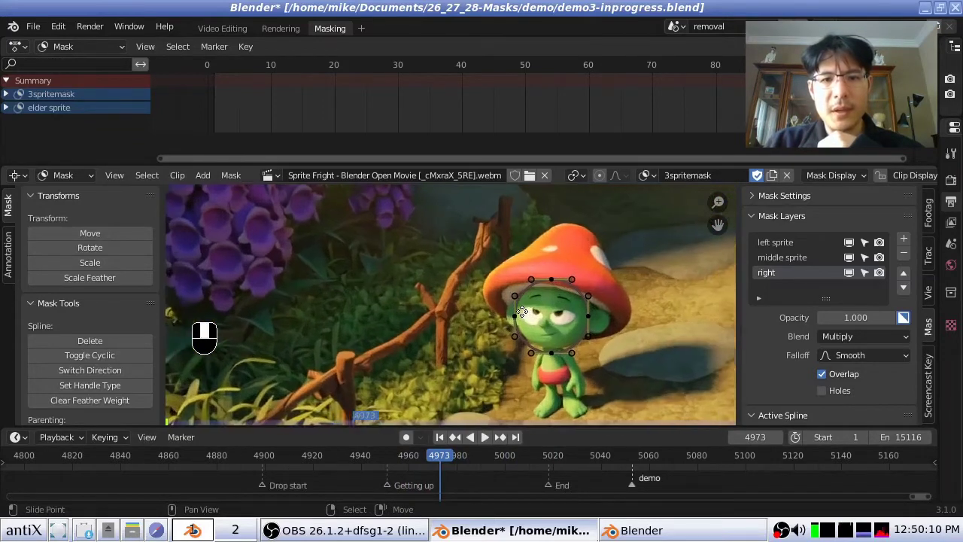
click(390, 471)
key(space)
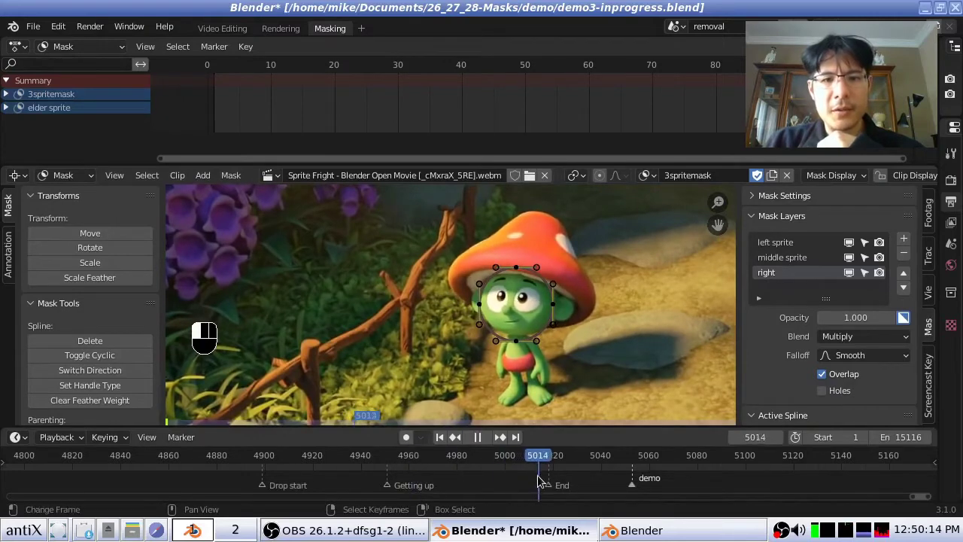
click(478, 491)
Scrub the frames before the Getting up marker to examine where the sprites move into view relative to their masks
drag(481, 491, 346, 472)
scroll(560, 324, down, 2)
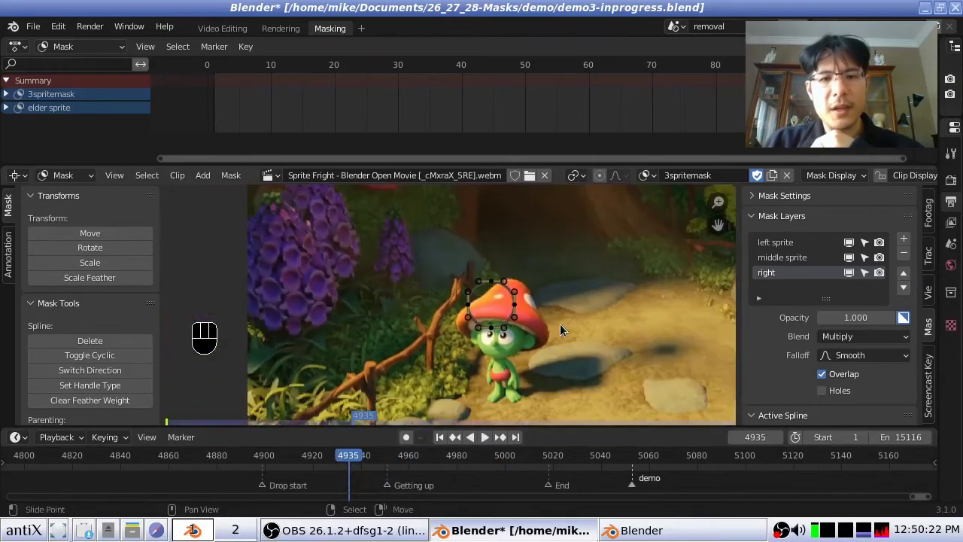
scroll(560, 323, down, 3)
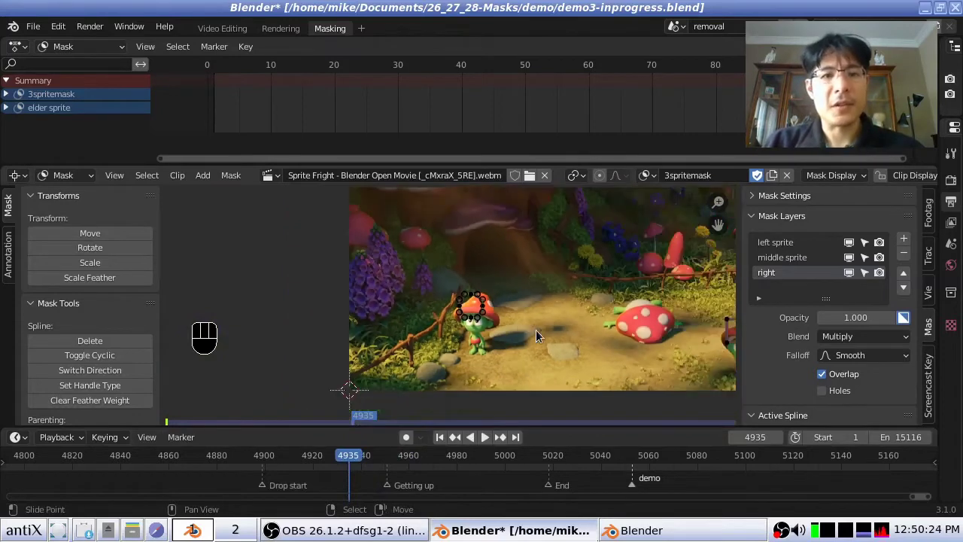
middle_drag(535, 330, 515, 322)
drag(347, 485, 308, 472)
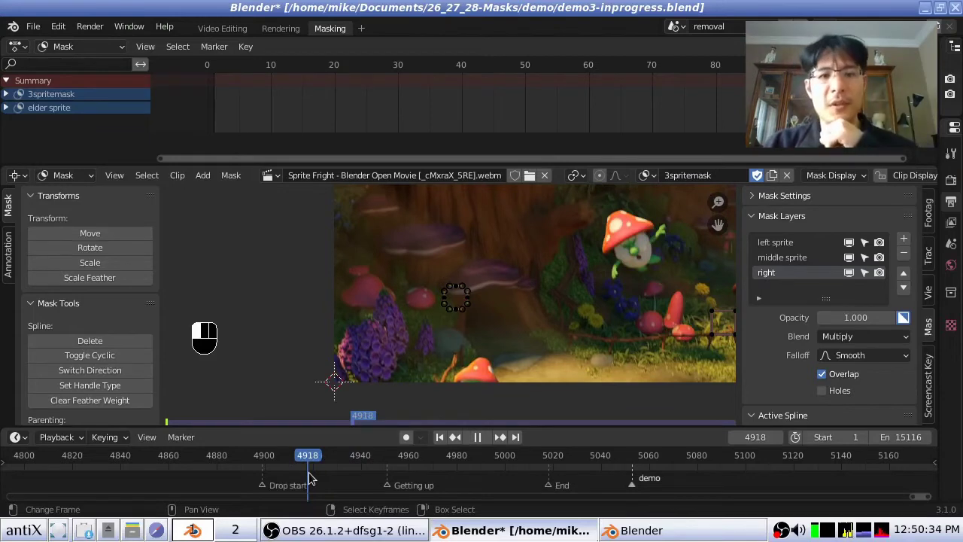
drag(308, 471, 384, 466)
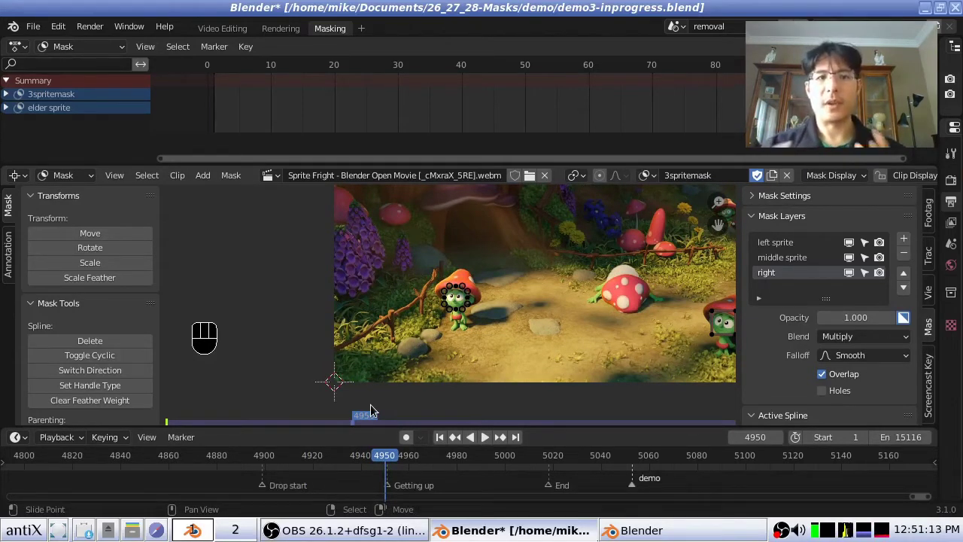
Add a timeline marker at frame 4918 and rename it as 3spirte start
click(306, 468)
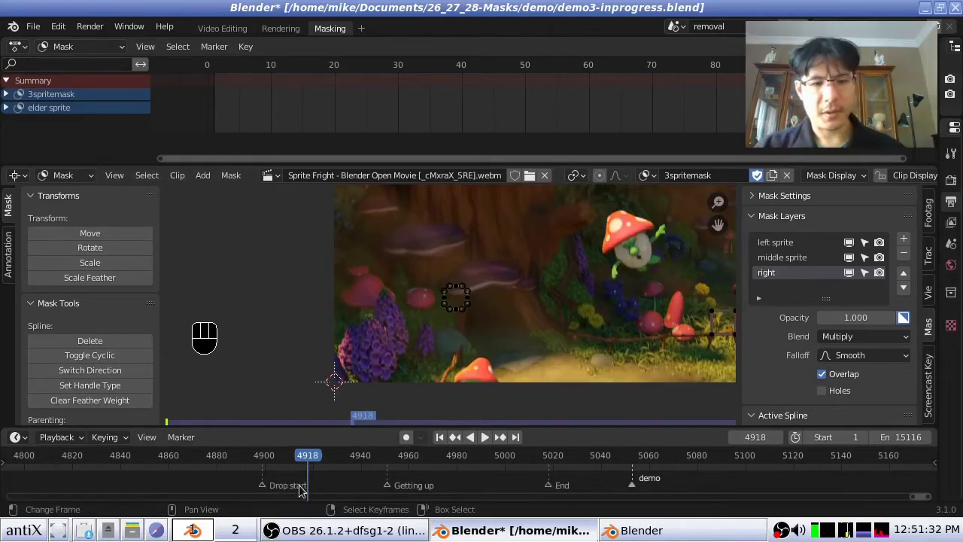
key(m)
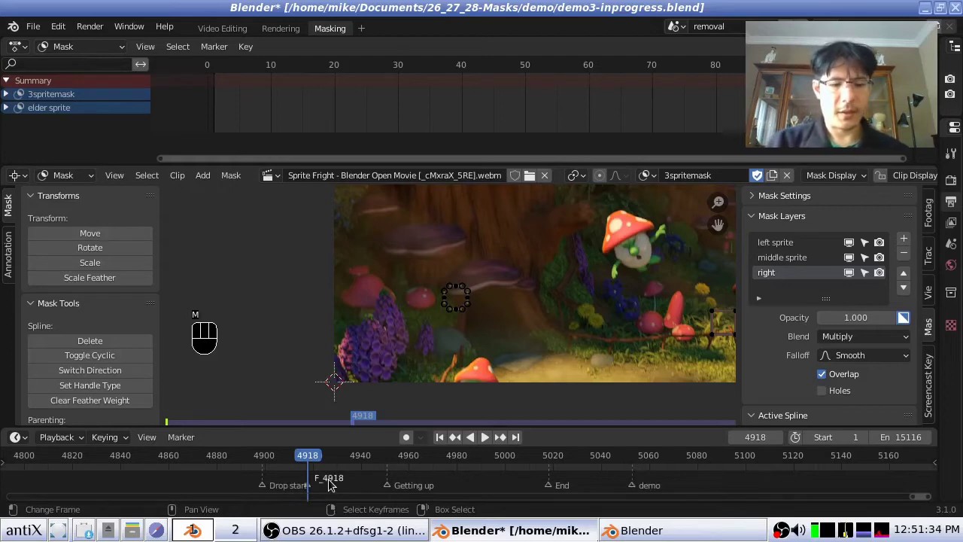
key(ctrl+m)
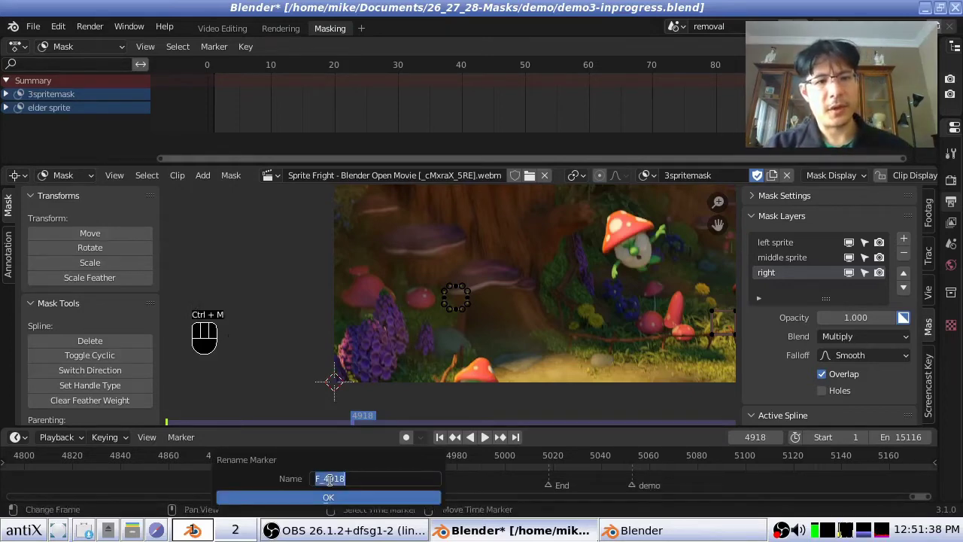
text(3s)
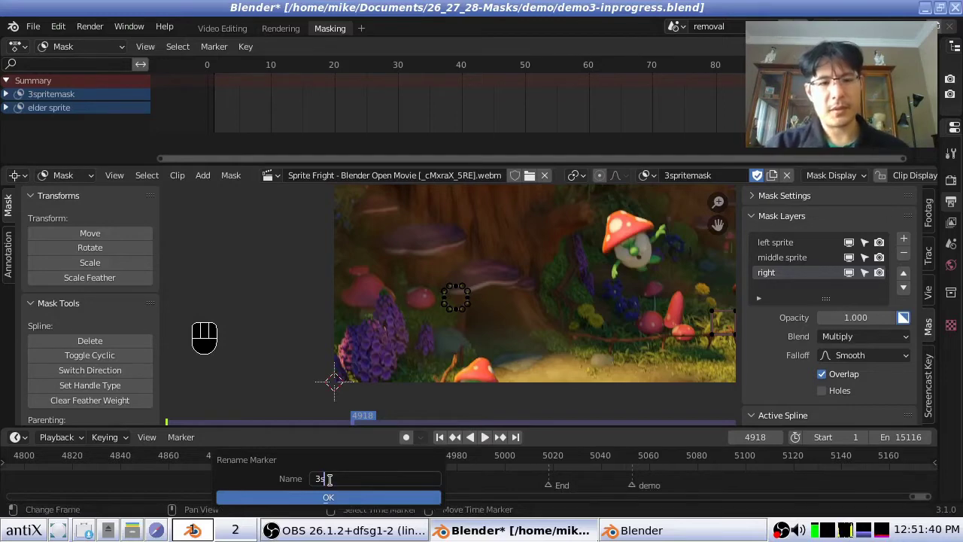
text(prite start)
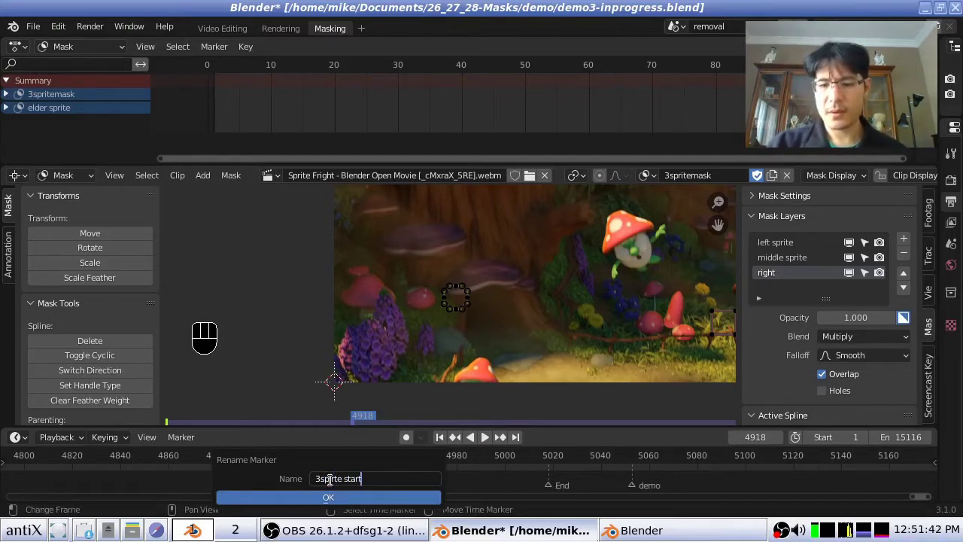
key(Return)
key(Return)
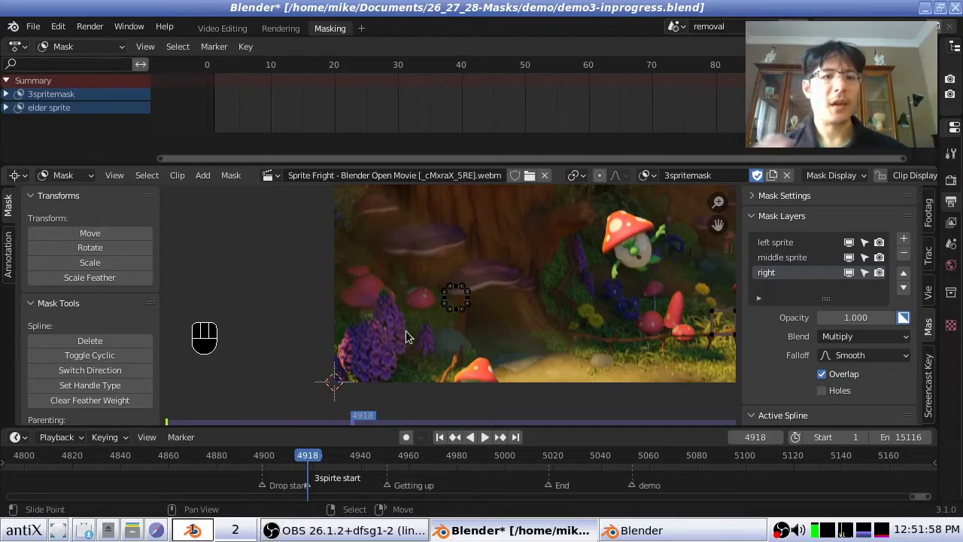
Enable Auto Keying and make left sprite the active mask layer
click(404, 438)
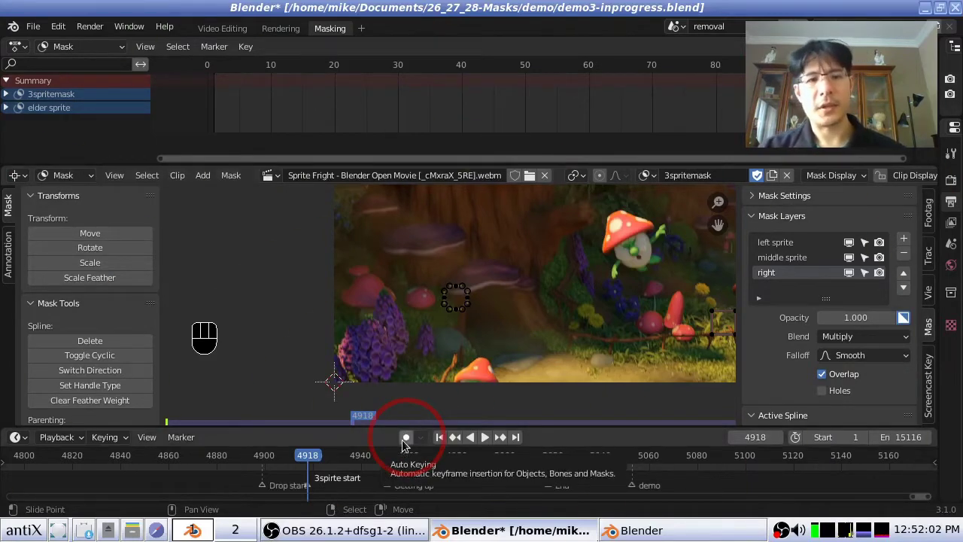
click(405, 437)
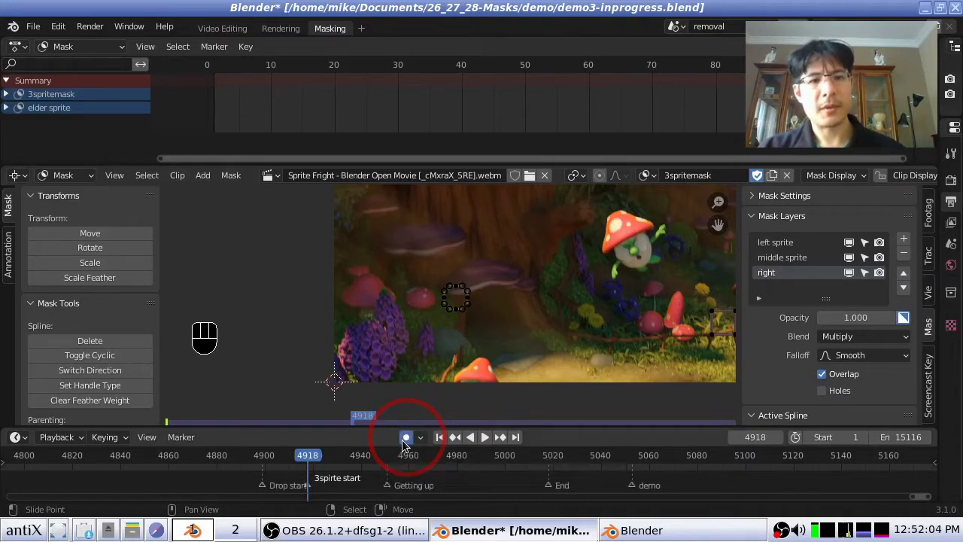
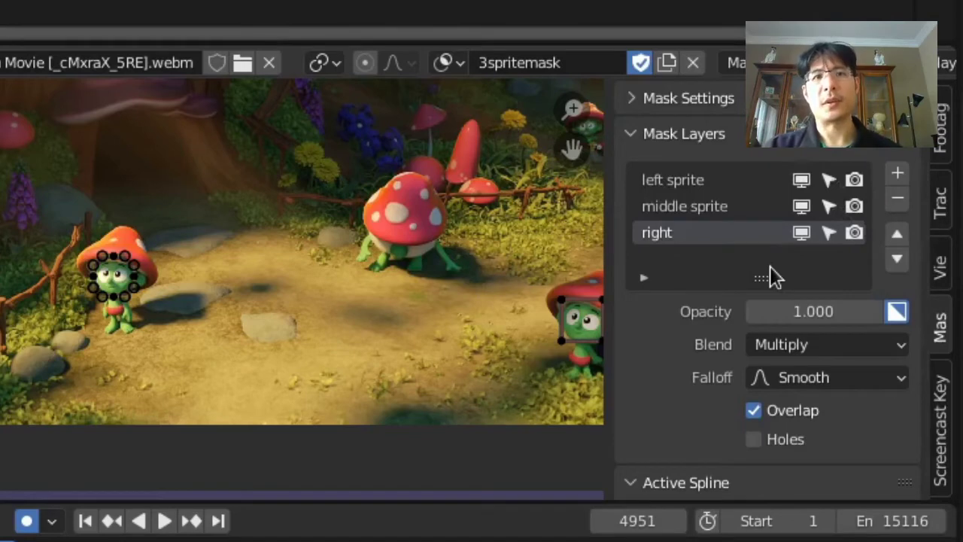
click(702, 179)
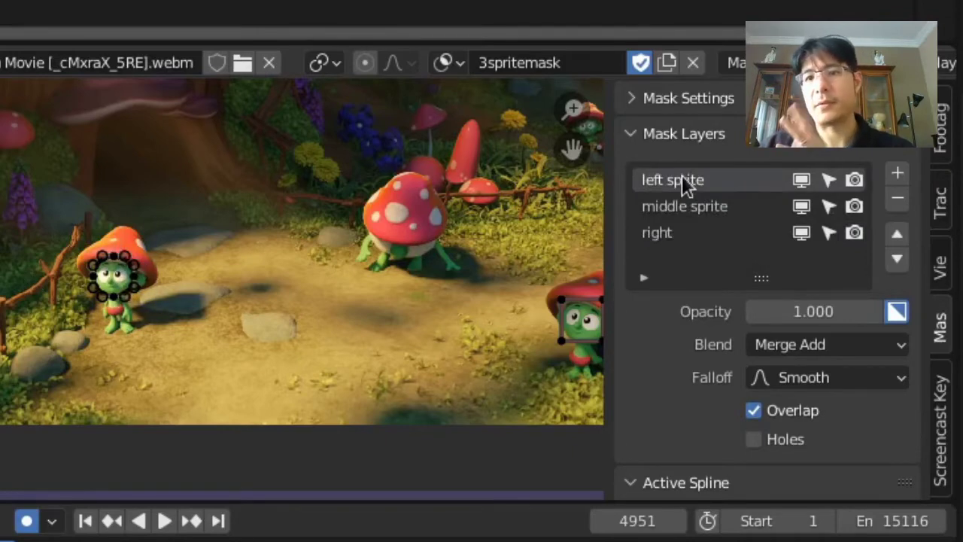
Hide the left sprite mask layer to view the sprite without its outline, and show the layer again
click(801, 181)
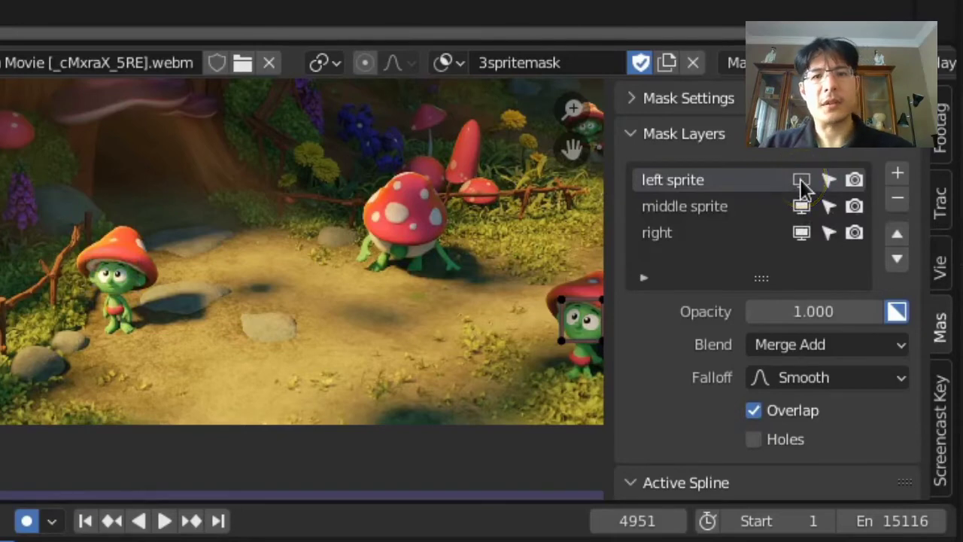
scroll(111, 284, up, 2)
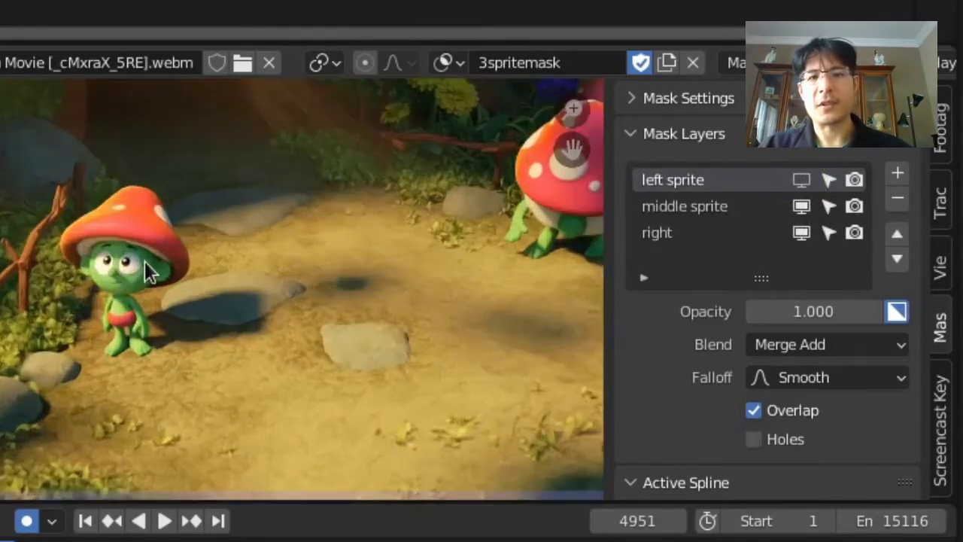
click(801, 182)
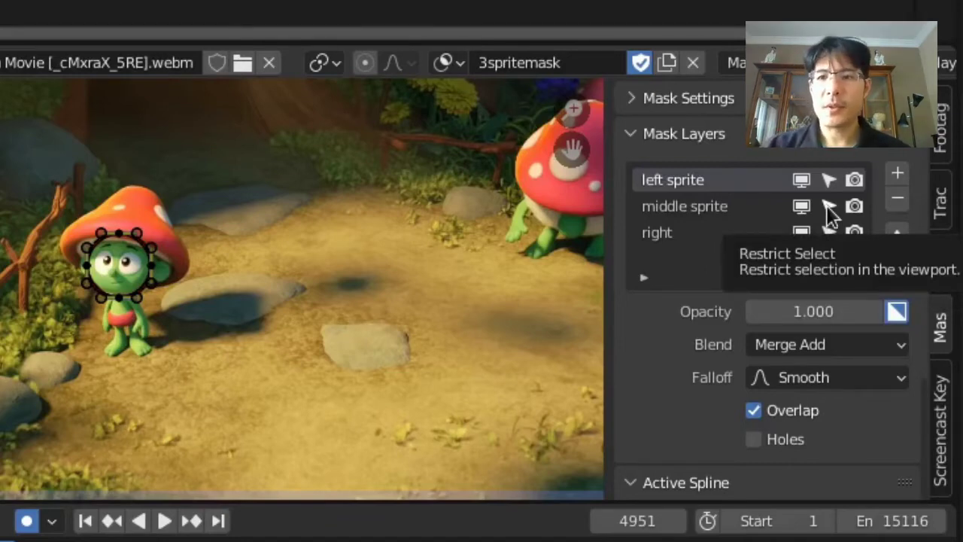
Restrict selection on the middle sprite and right mask layers, and select all points of the left sprite mask
click(827, 205)
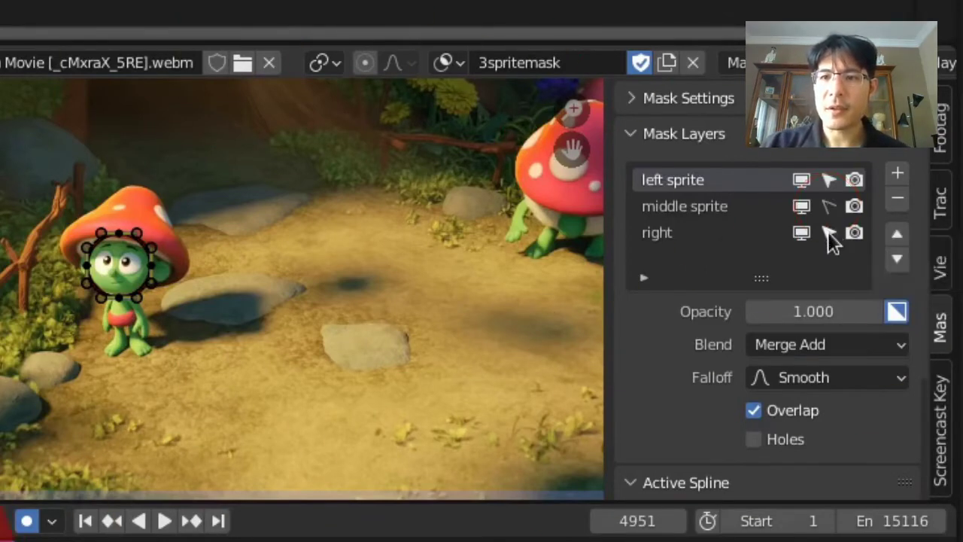
click(828, 232)
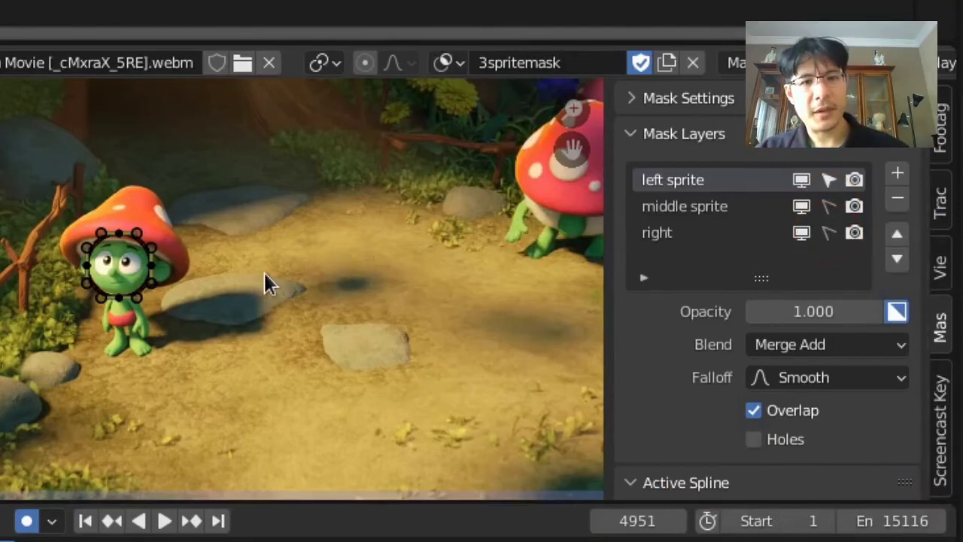
key(a)
scroll(264, 272, down, 2)
scroll(264, 273, down, 1)
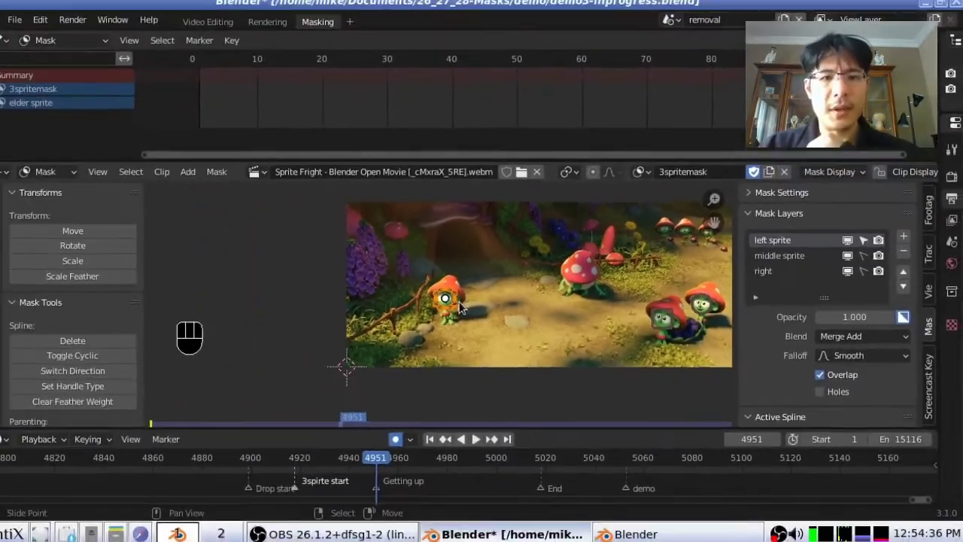
scroll(314, 303, up, 2)
scroll(469, 309, up, 2)
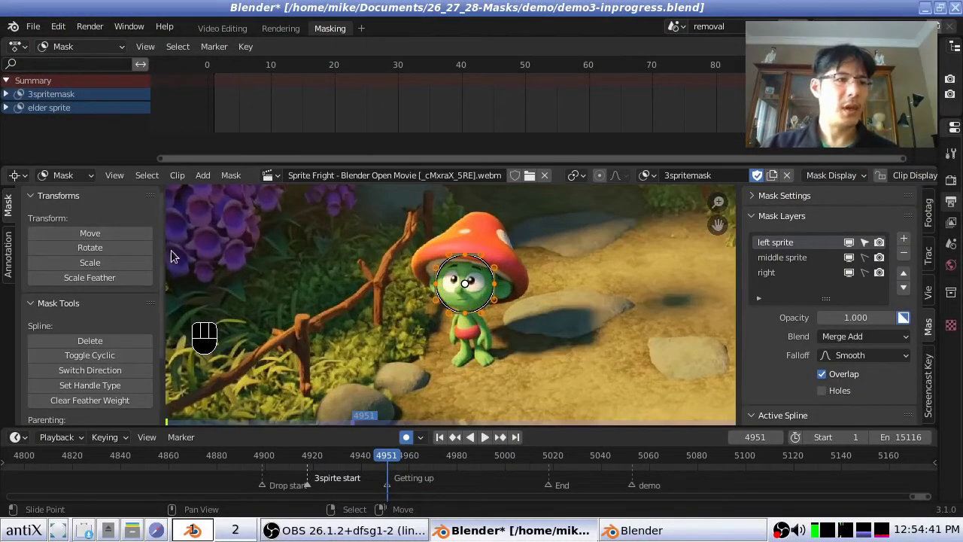
Insert a mask shape keyframe for the left sprite layer at frame 4951
click(7, 204)
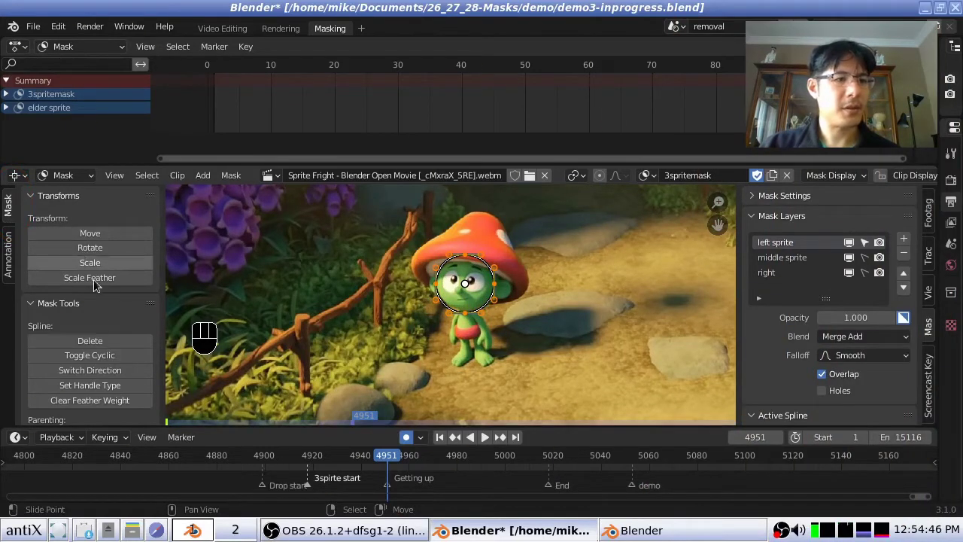
scroll(100, 325, down, 3)
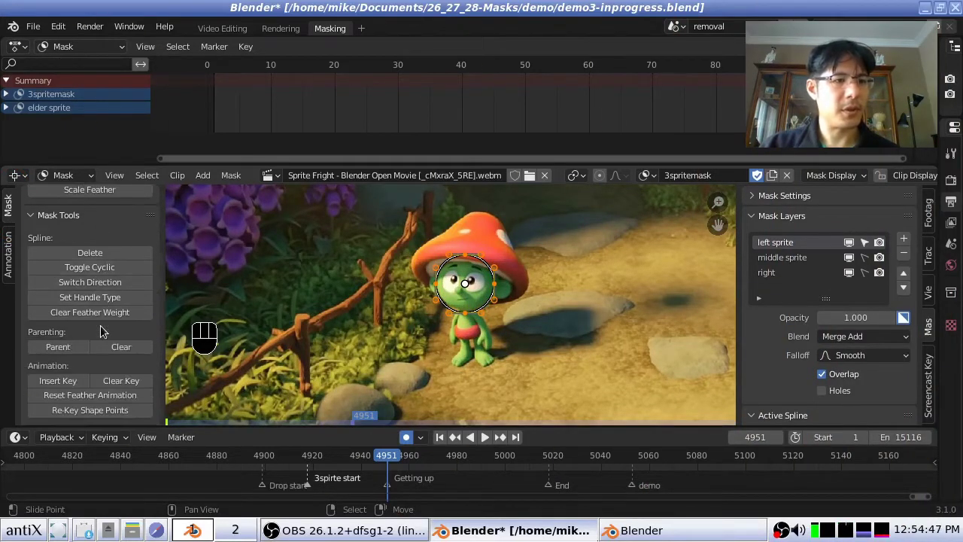
click(58, 382)
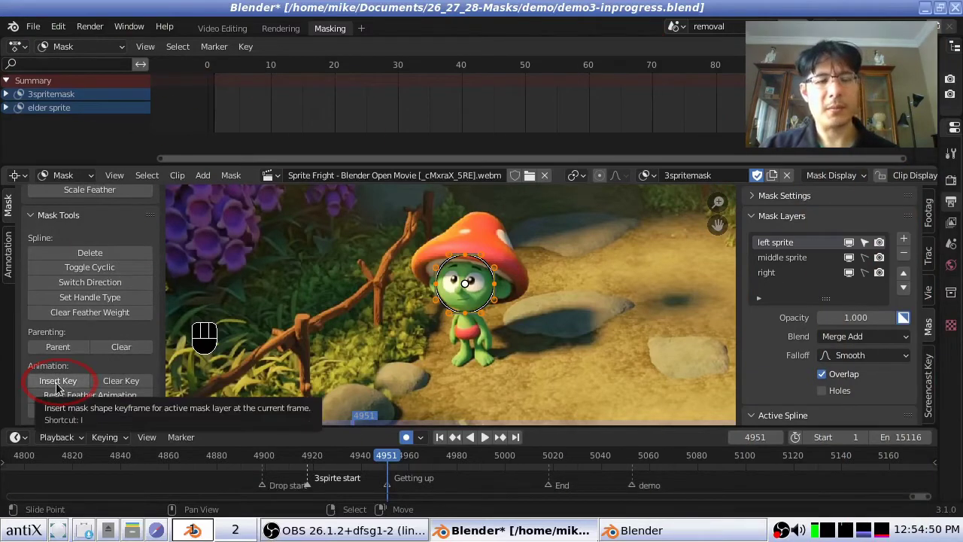
key(i)
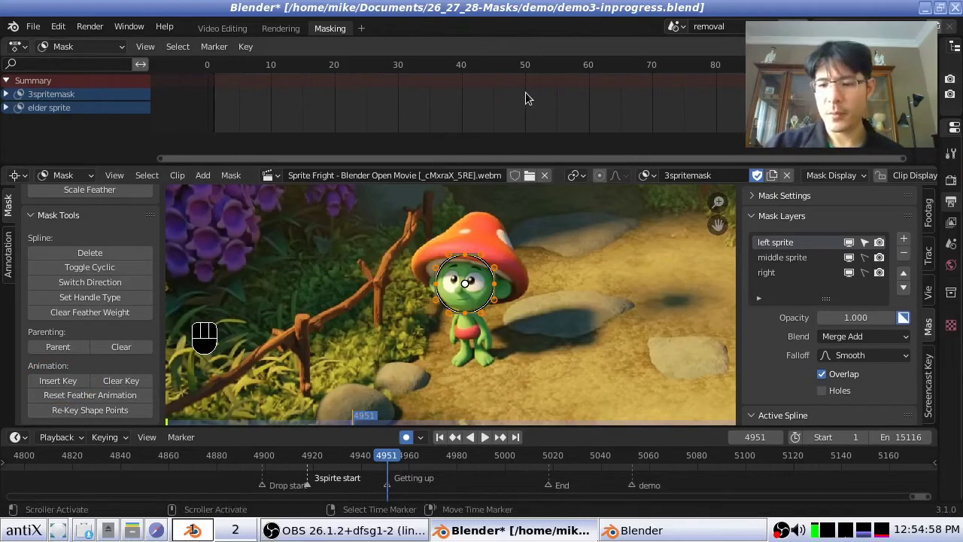
Frame the new keyframe in the Dope Sheet and expand the 3spritemask channels to show each layer
key(Home)
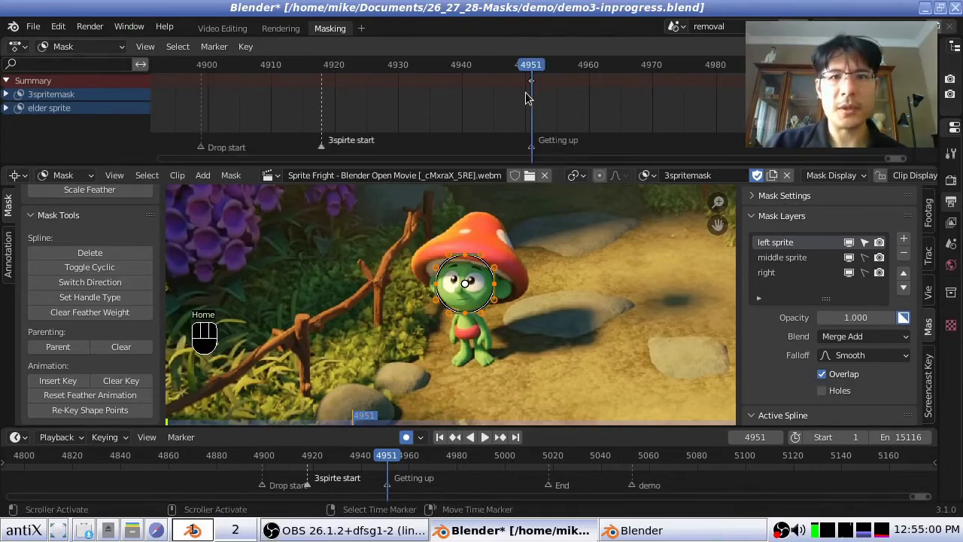
key(ctrl)
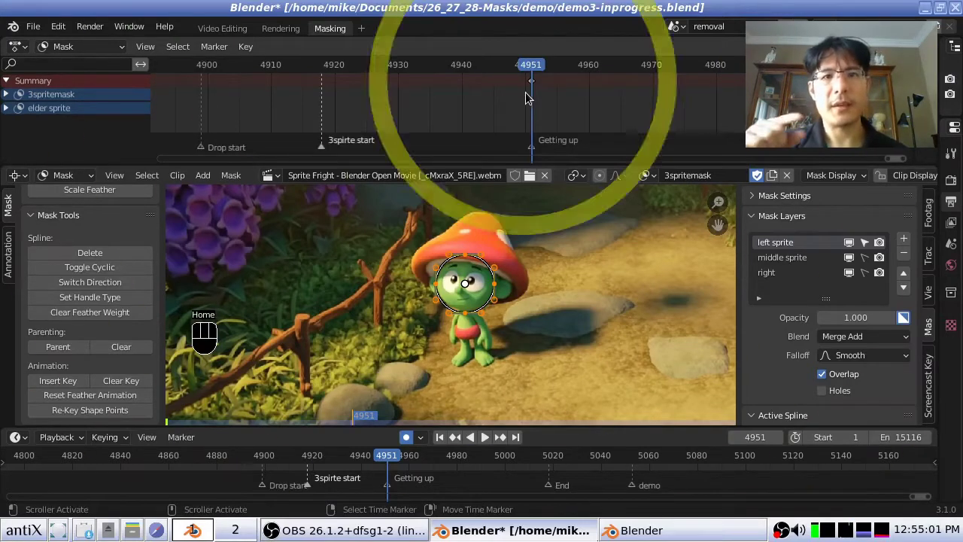
click(6, 94)
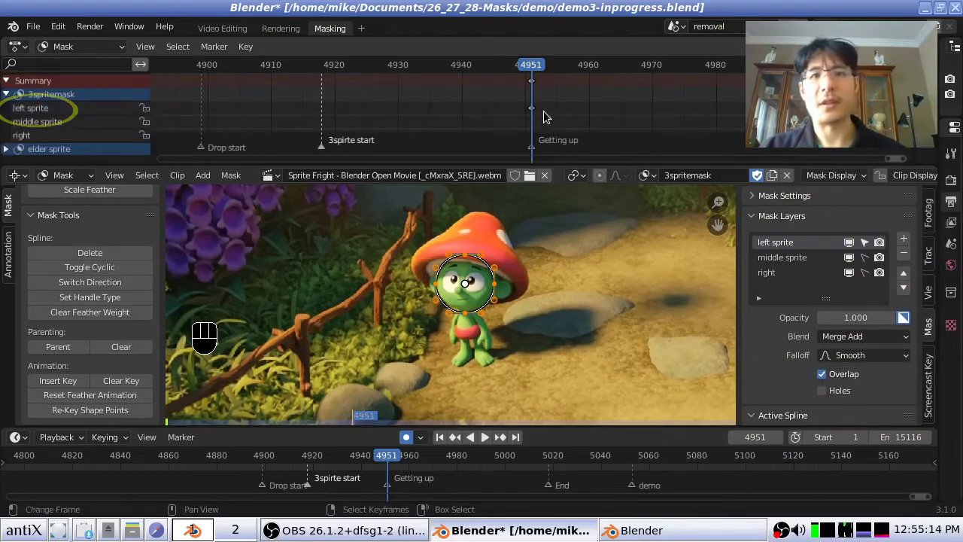
Jump back one marker from Getting up to the 3spirte start marker at frame 4918
scroll(462, 282, down, 3)
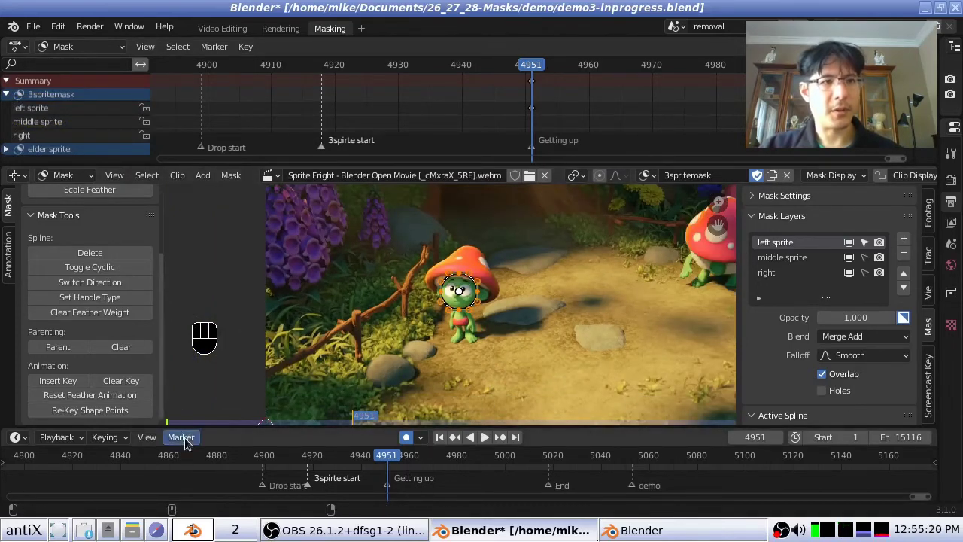
click(213, 47)
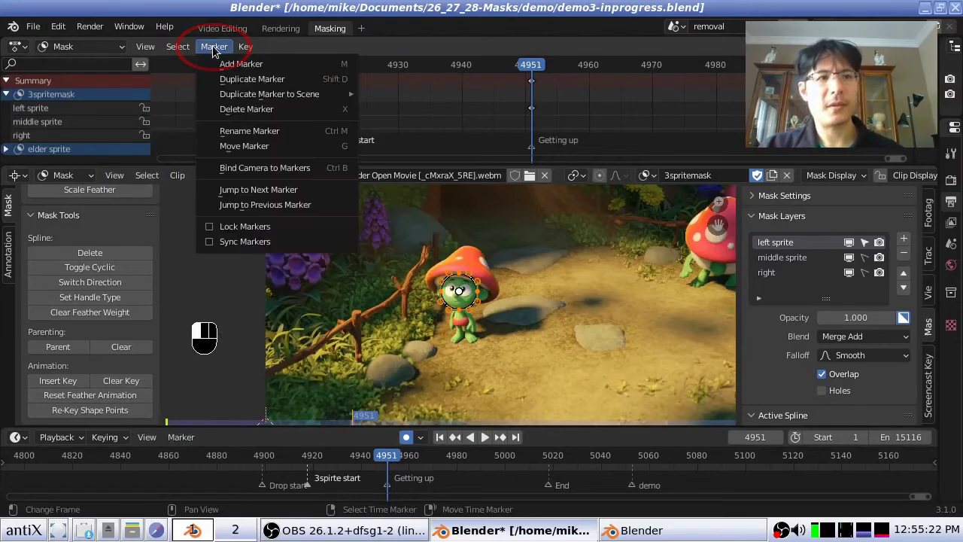
click(265, 204)
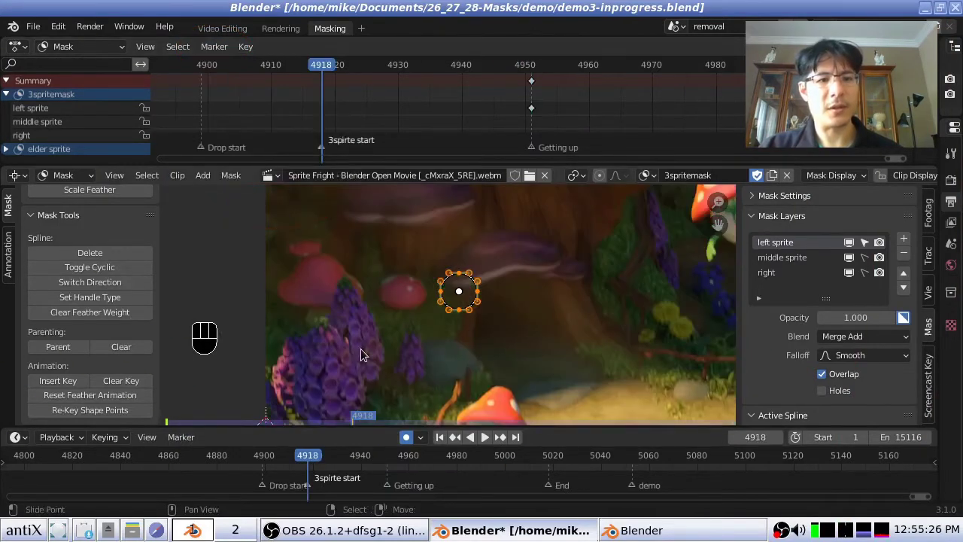
At frame 4918, move the left sprite mask down about 0.19 to just below the mushroom cap at the frame's lower edge
middle_drag(502, 370, 489, 314)
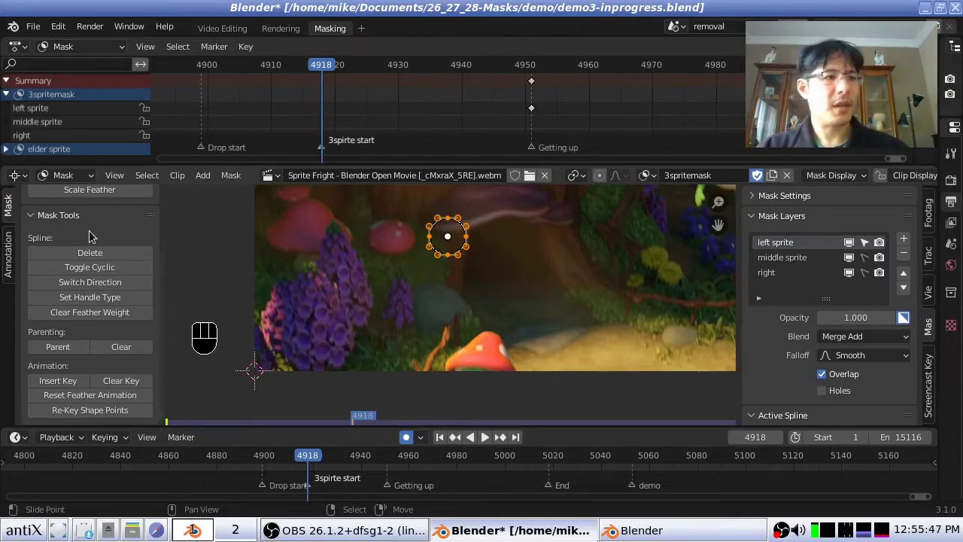
scroll(86, 242, up, 3)
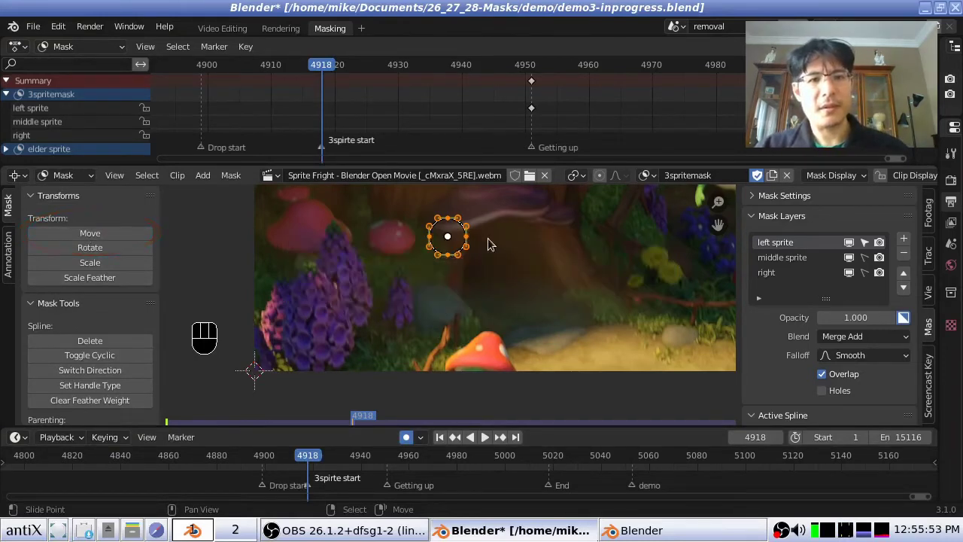
key(g)
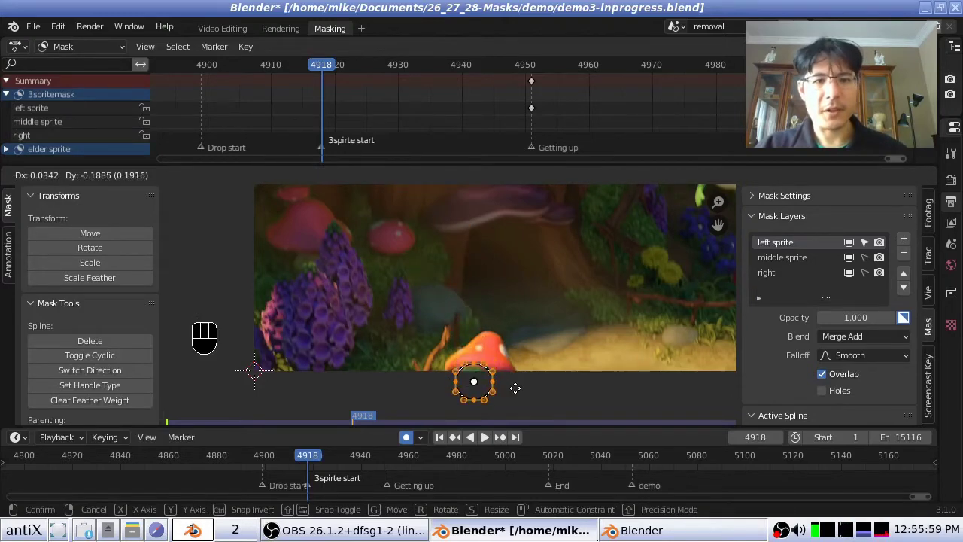
click(517, 378)
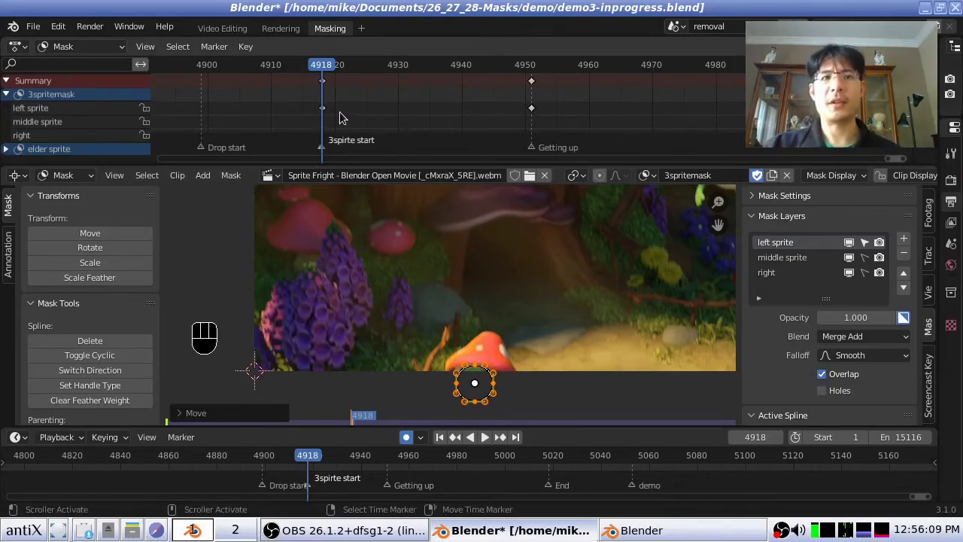
Play the animation, then at frame 4924 move the left sprite mask up onto the sprite's face
key(space)
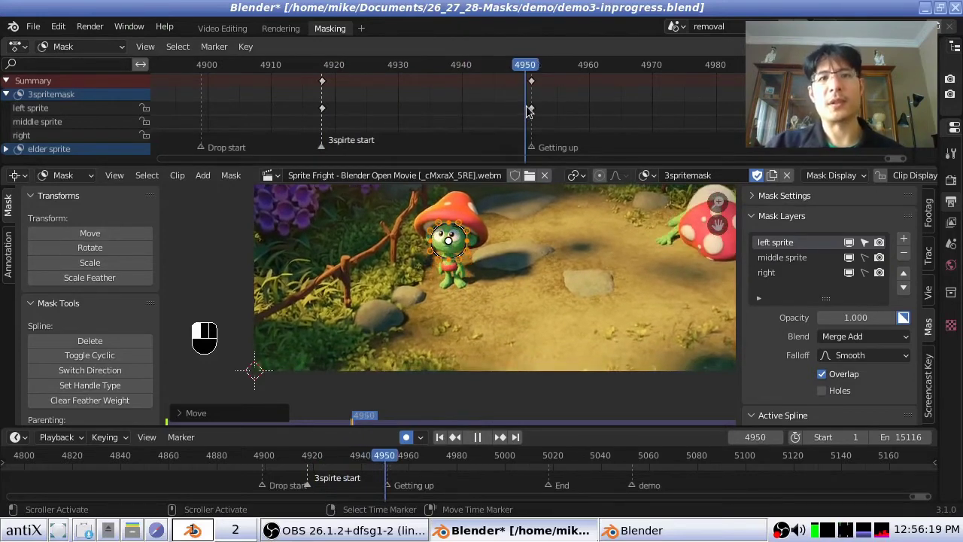
drag(529, 110, 361, 98)
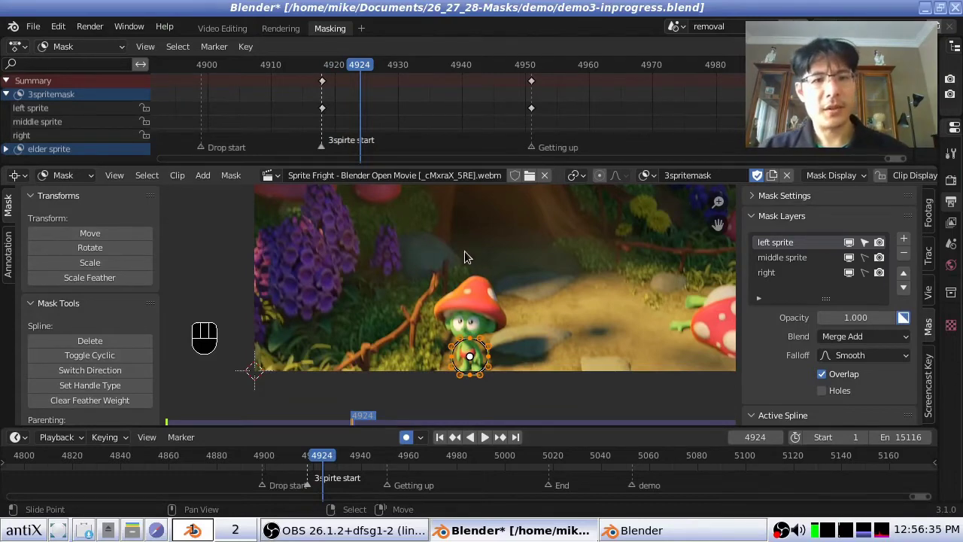
key(g)
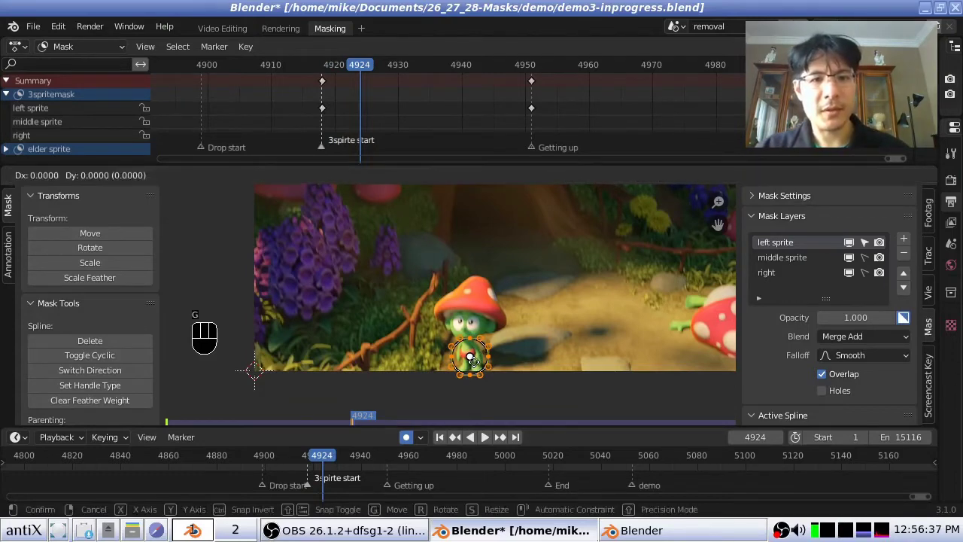
click(469, 331)
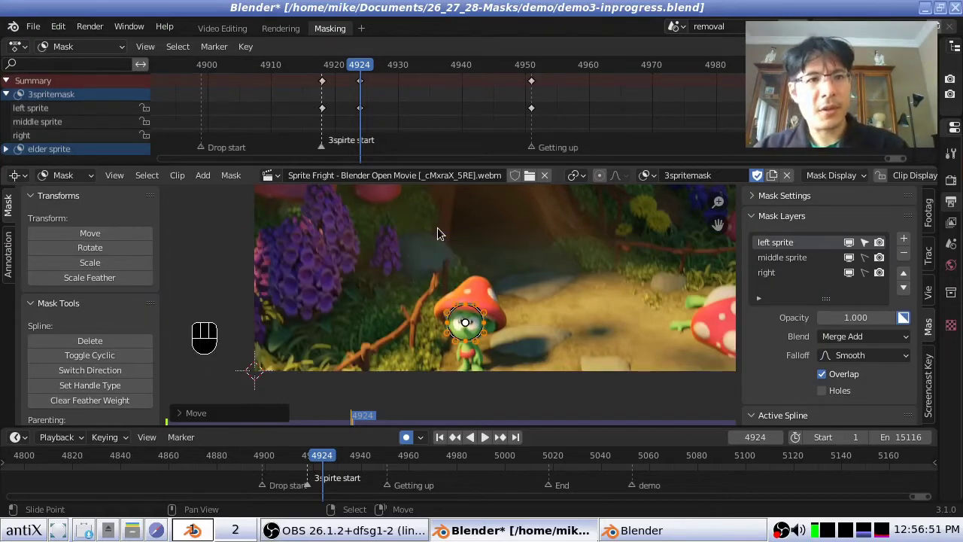
Examine frame by frame how the left sprite mask follows the face between keyframes 4918 and 4924
key(Down)
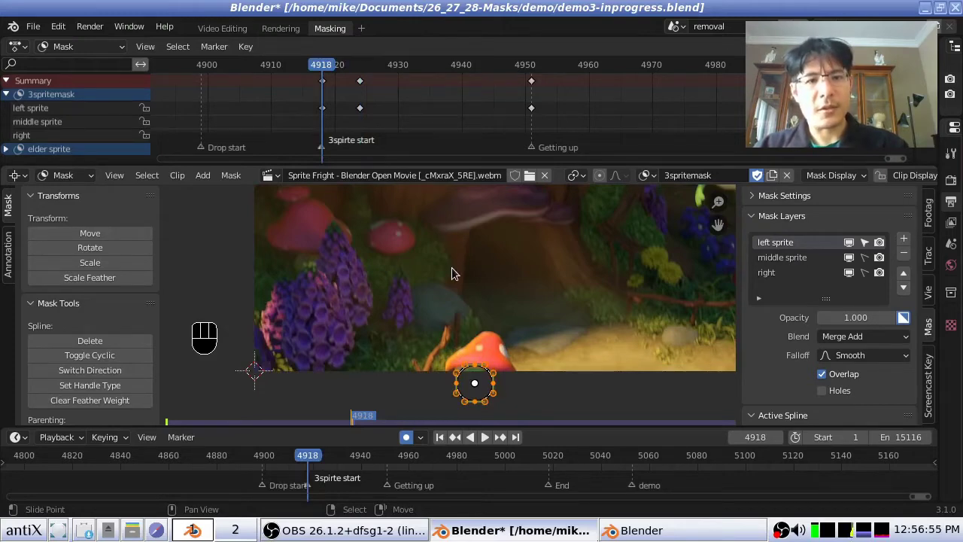
key(Right)
key(Right)
key(Right)
key(Right)
key(Right)
key(Right)
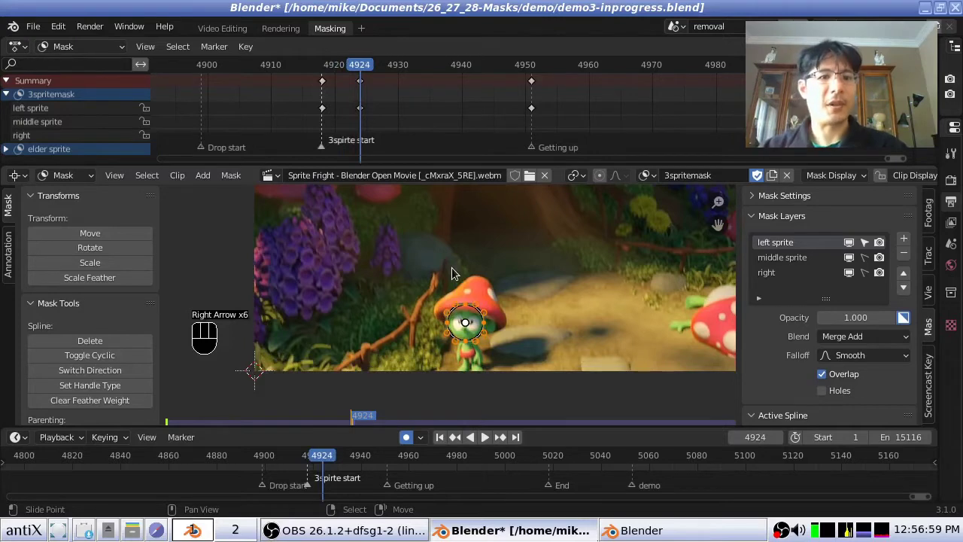
key(Left)
key(Left)
key(Left)
key(Left)
key(Left)
key(Right)
key(Right)
key(Right)
key(Right)
key(Right)
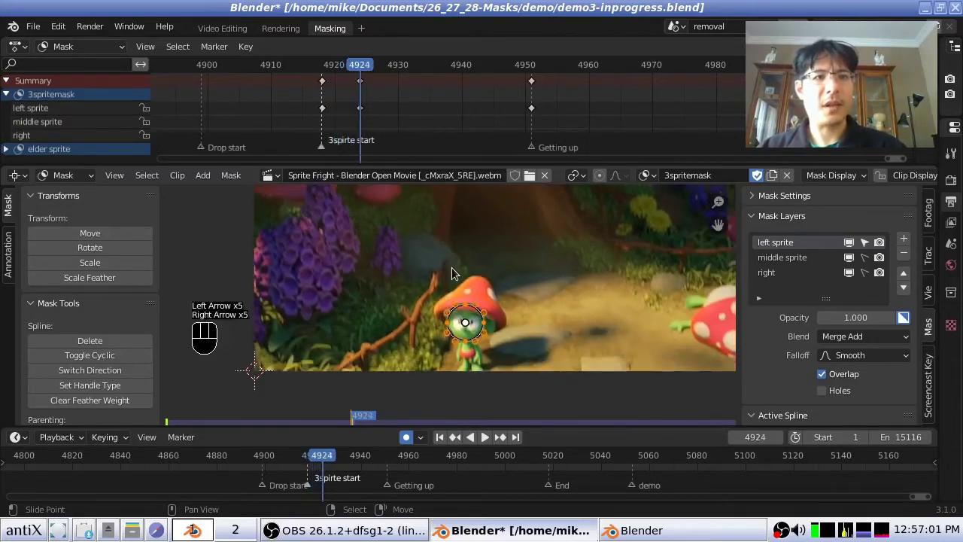
Advance to frame 4933 and move the left sprite mask up about 0.03 onto the sprite's face
key(Right)
key(Right)
key(Right)
key(Right)
key(Right)
key(Right)
key(Right)
key(Right)
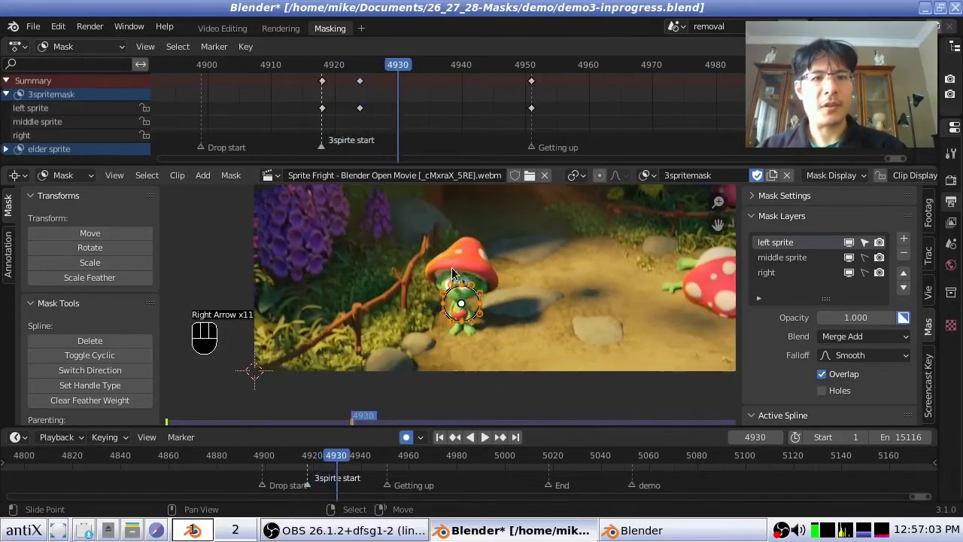
key(Right)
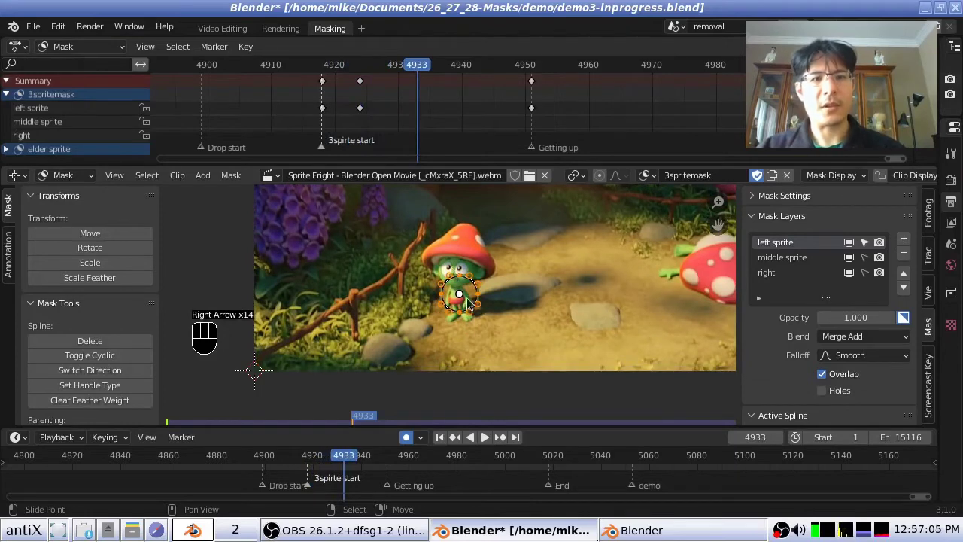
key(g)
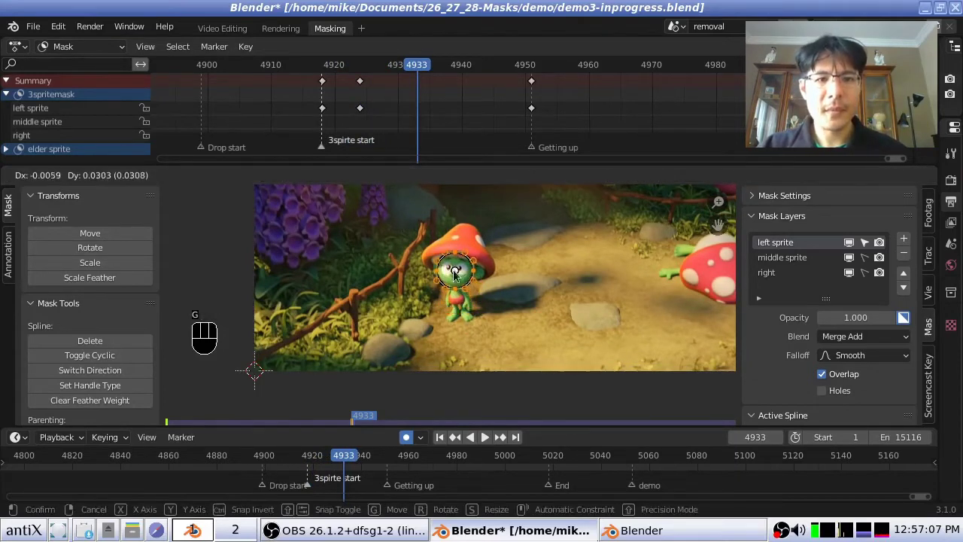
click(454, 274)
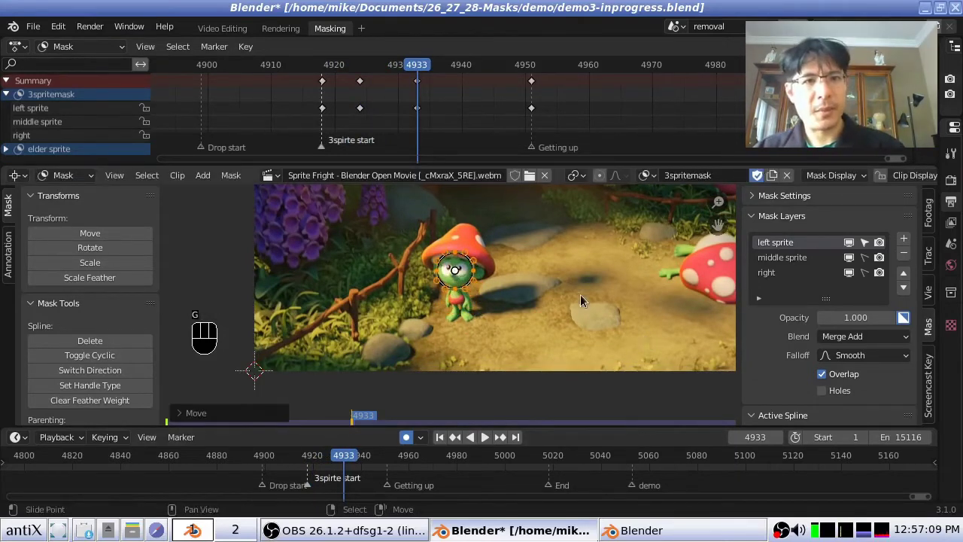
Examine the left sprite mask frame by frame from keyframe 4924 to past frame 4943 for drift off the face
key(Down)
key(Right)
key(Right)
key(Right)
key(Right)
key(Right)
key(Right)
key(Right)
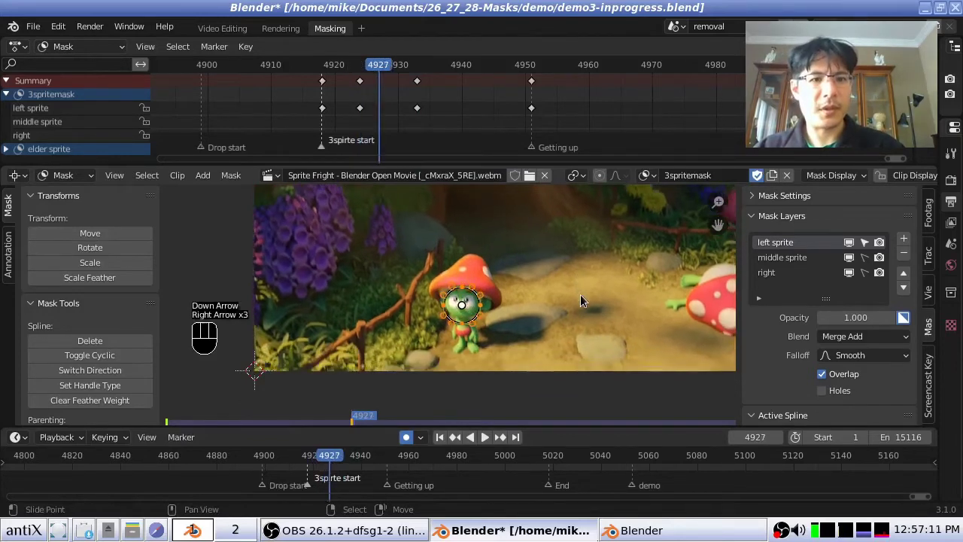
key(Right)
key(Right)
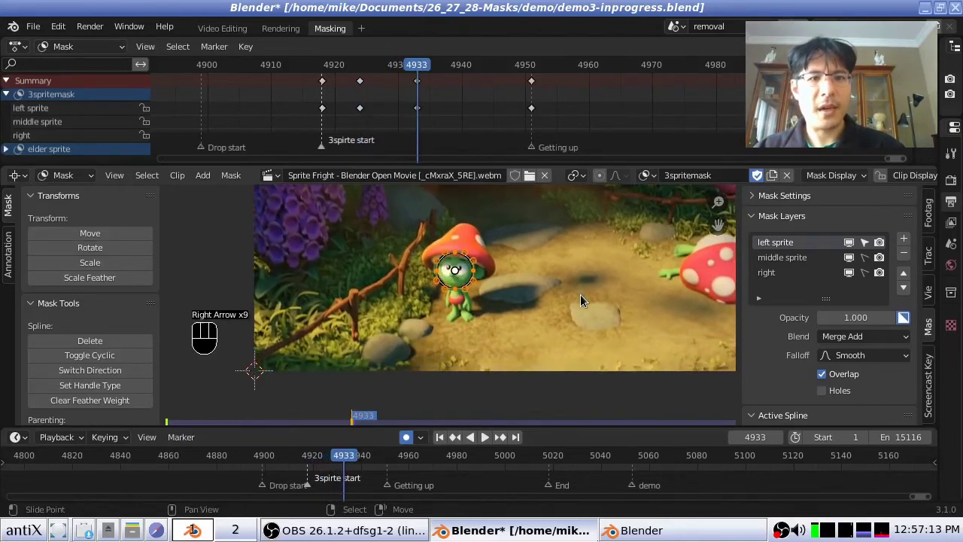
key(Right)
key(Right)
key(Right)
key(Right)
key(Right)
key(Right)
key(Right)
key(Right)
key(Right)
key(Right)
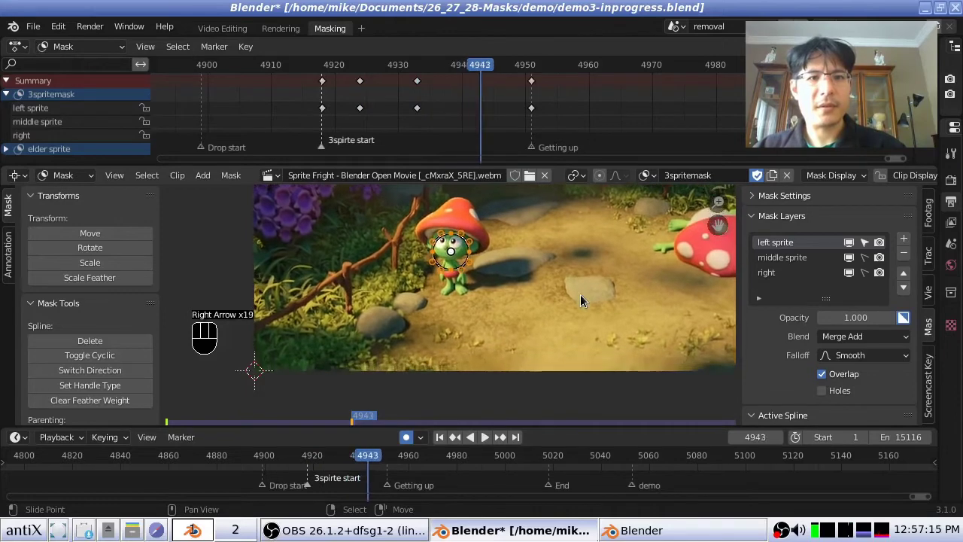
key(Right)
key(Right)
key(Right)
key(Right)
Go back to frame 4941 and move the left sprite mask up about 0.013 onto the sprite's face
key(Left)
key(Left)
key(Left)
key(Left)
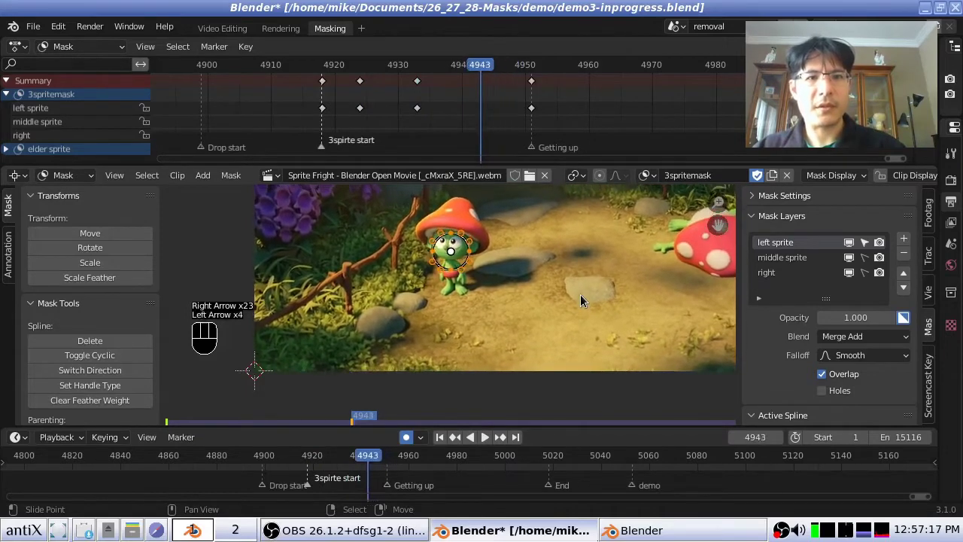
key(Left)
key(Left)
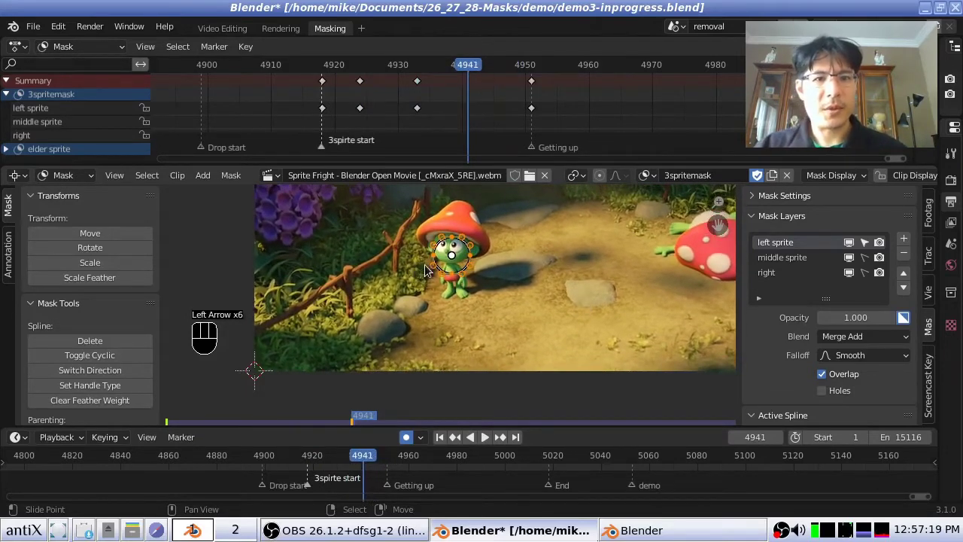
key(g)
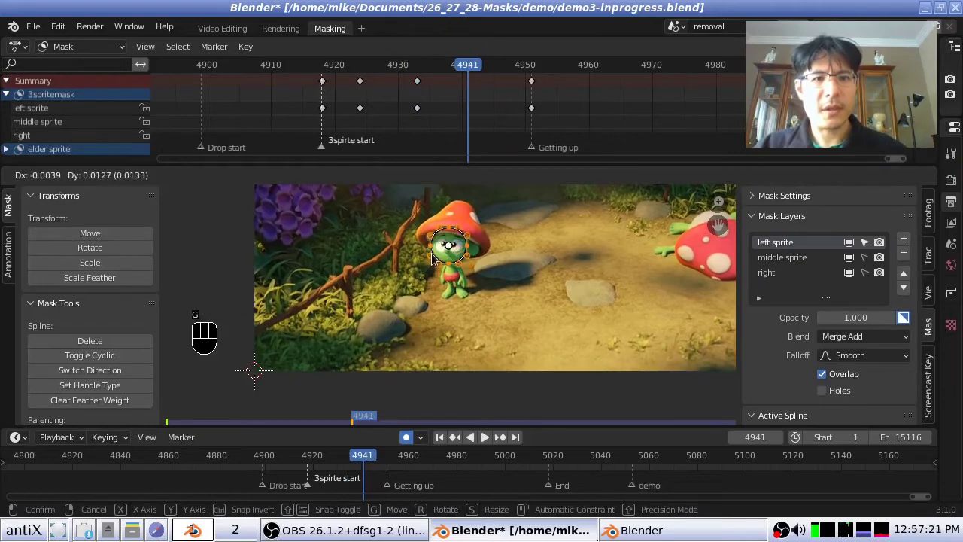
click(432, 258)
Examine the left sprite mask frame by frame from keyframe 4933 to the Getting up marker at frame 4951
key(Down)
key(Down)
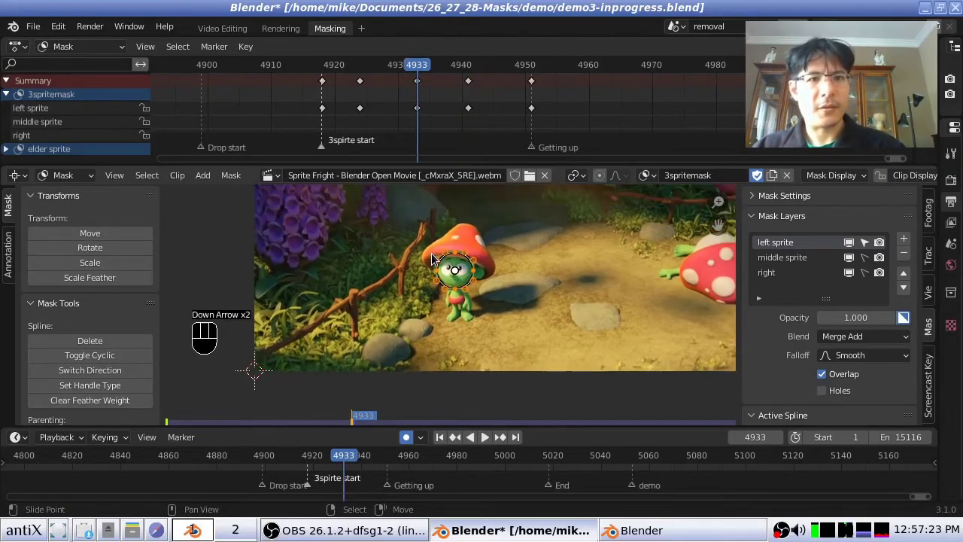
key(Right)
key(Right)
key(Right)
key(Right)
key(Right)
key(Right)
key(Right)
key(Right)
key(Right)
key(Right)
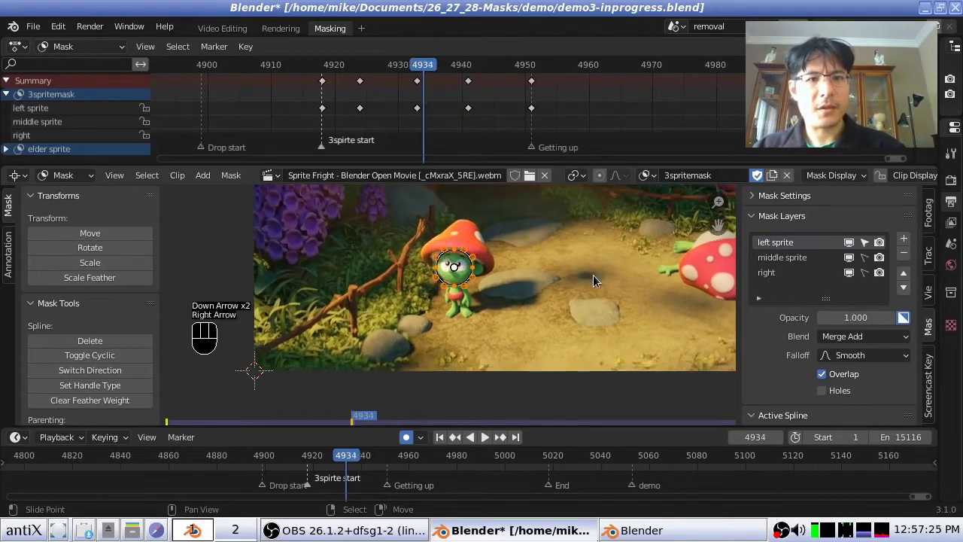
key(Right)
key(Right)
key(Right)
key(Right)
key(Right)
key(Right)
key(Right)
key(Right)
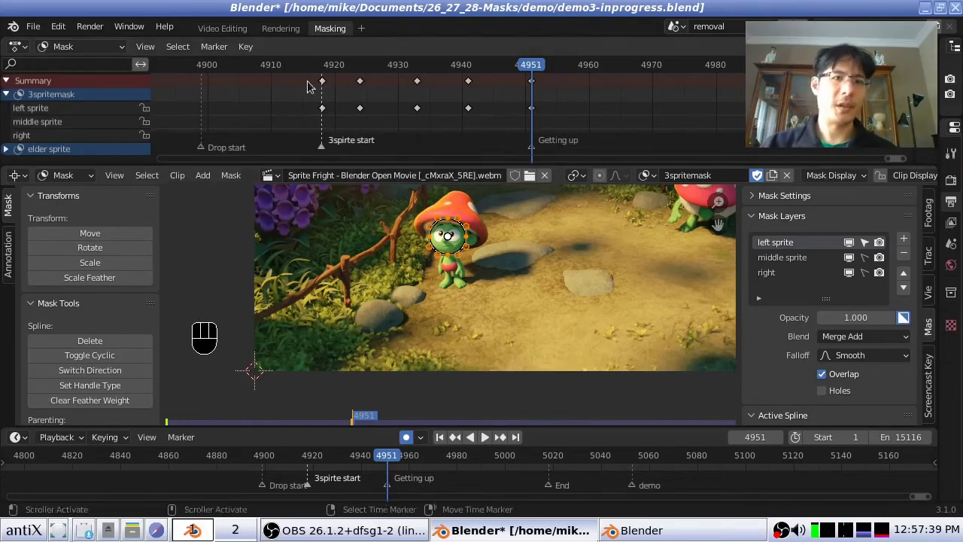
Play and scrub through the left sprite keyframes to review the mask's motion between the 3spirte start and Getting up markers
click(333, 111)
key(space)
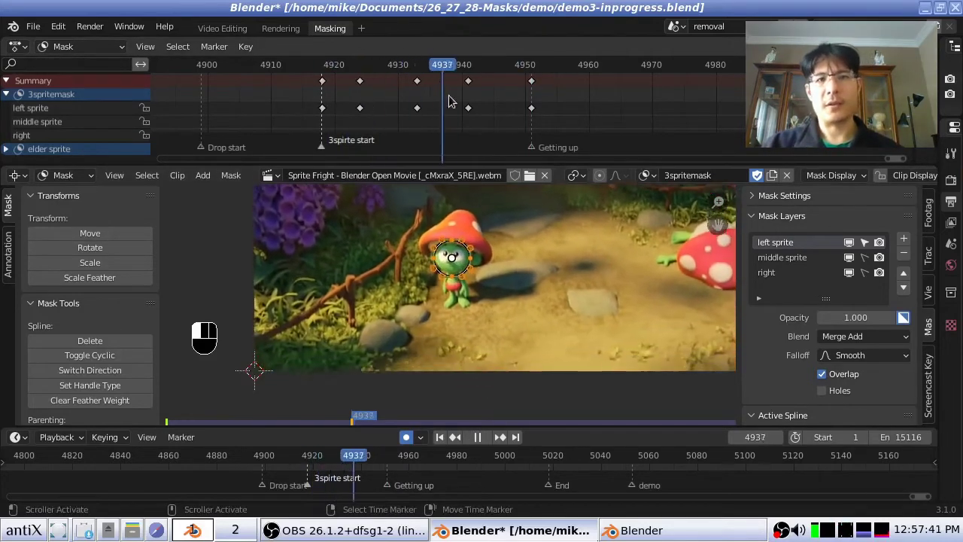
drag(495, 95, 344, 110)
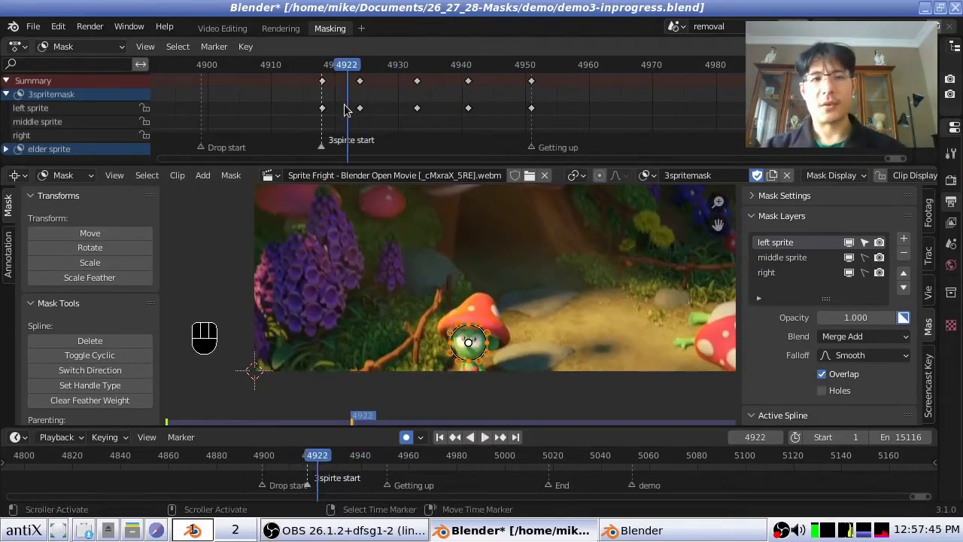
In the Video Editing workspace, bring the left sprite into the preview and play the masked strip up to frame 4949
click(228, 28)
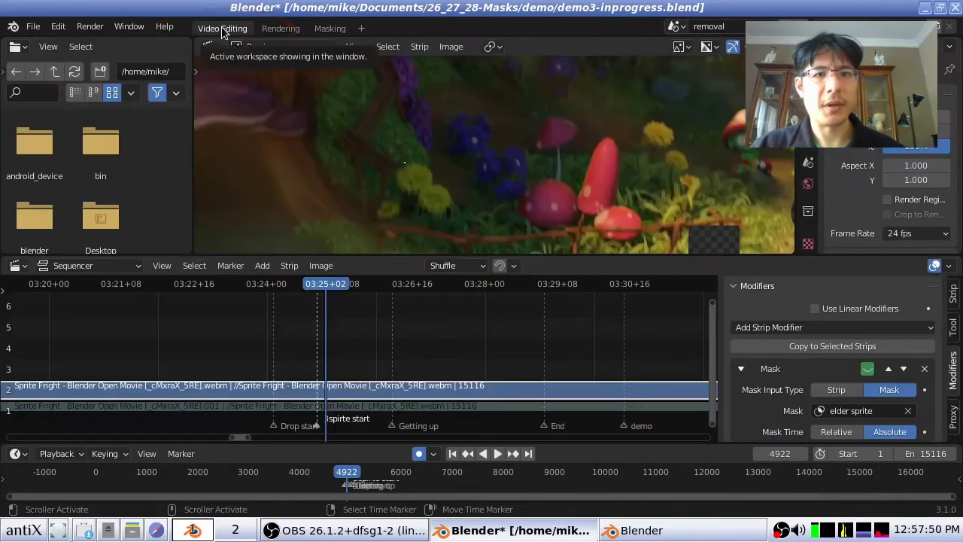
middle_drag(552, 181, 451, 226)
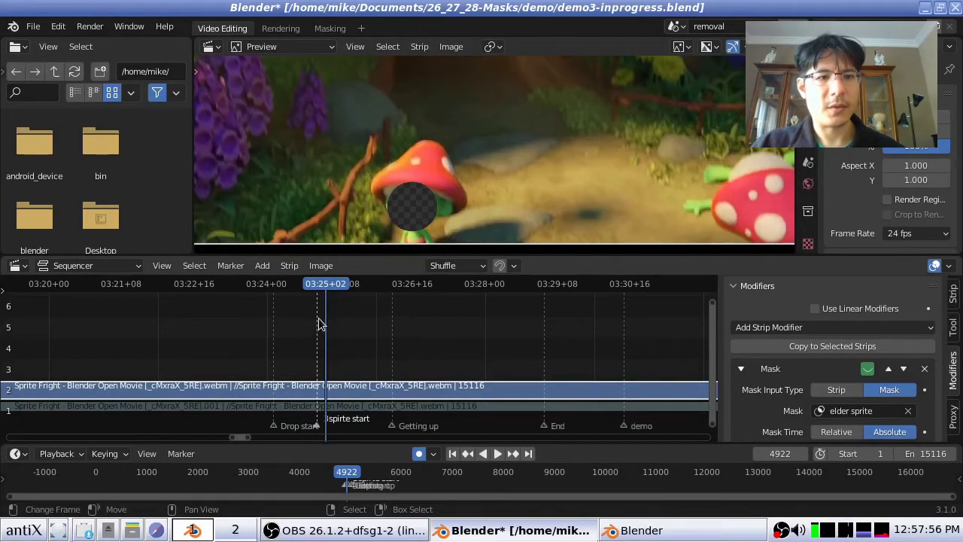
key(ctrl+shift+space)
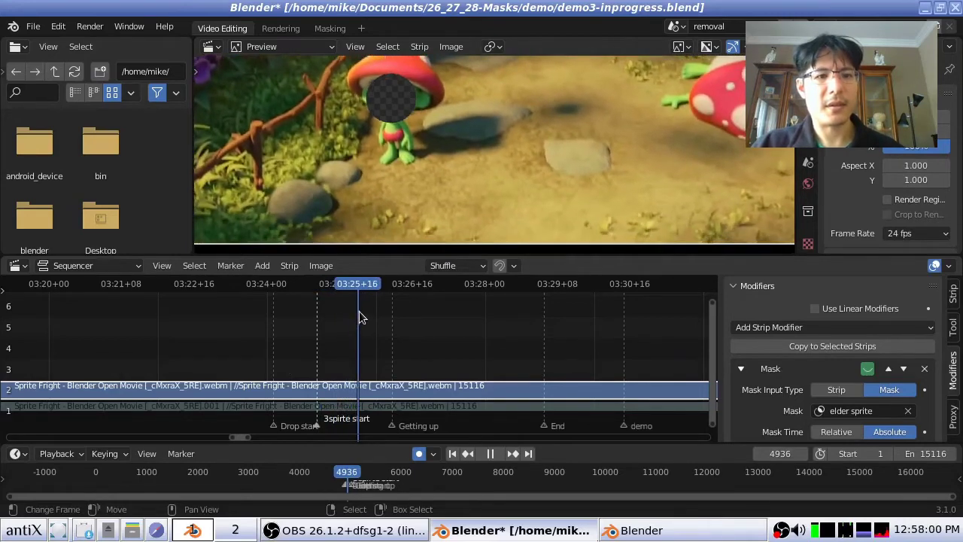
key(space)
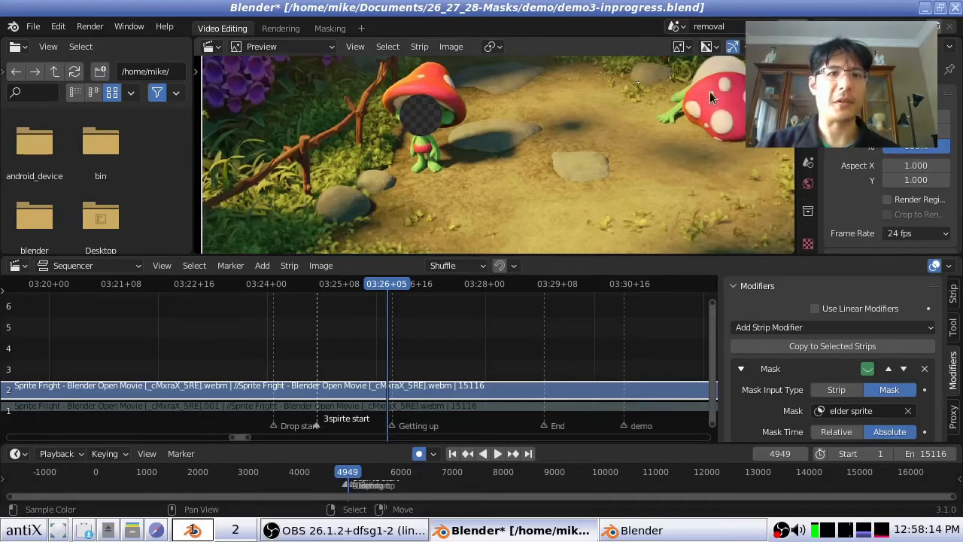
Back in the Masking workspace, make middle sprite the active and only selectable mask layer and select all its points
click(328, 28)
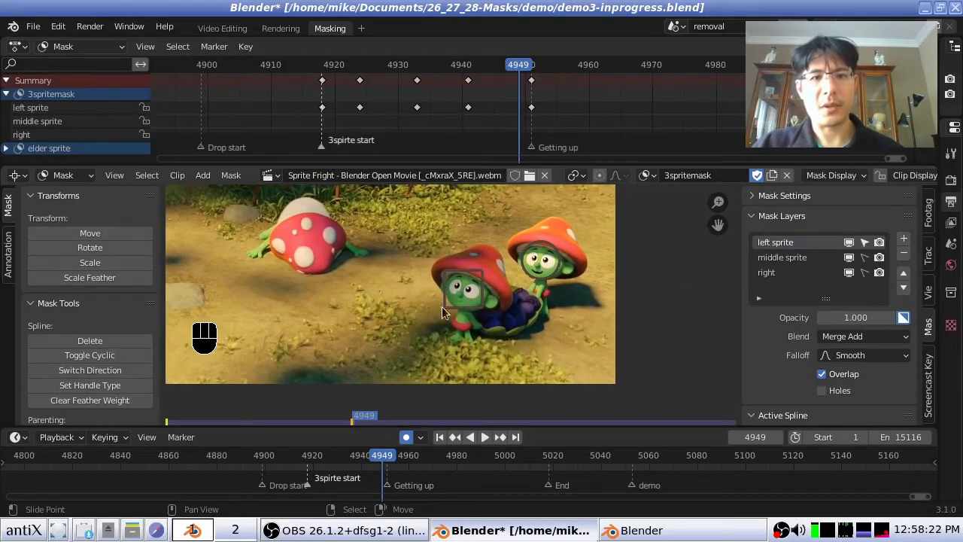
click(789, 261)
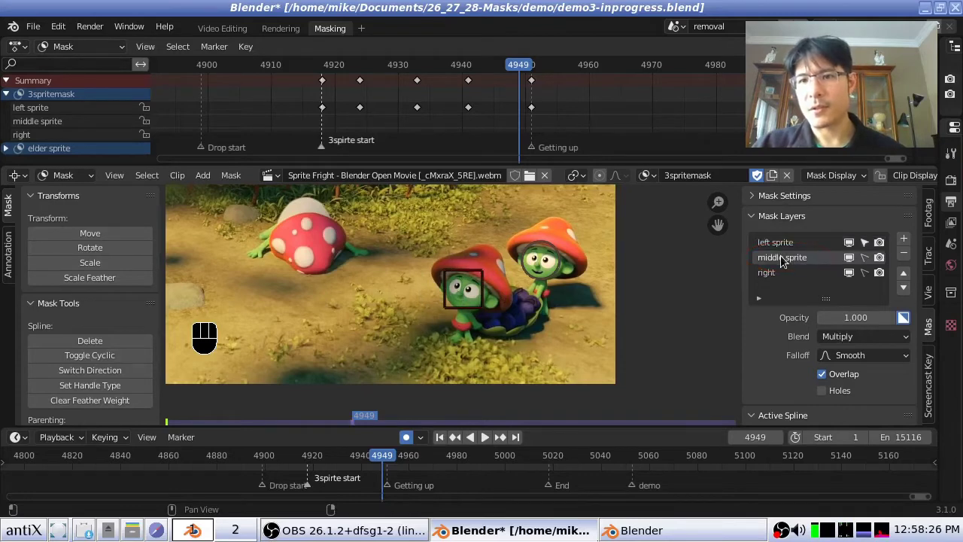
click(865, 261)
click(865, 260)
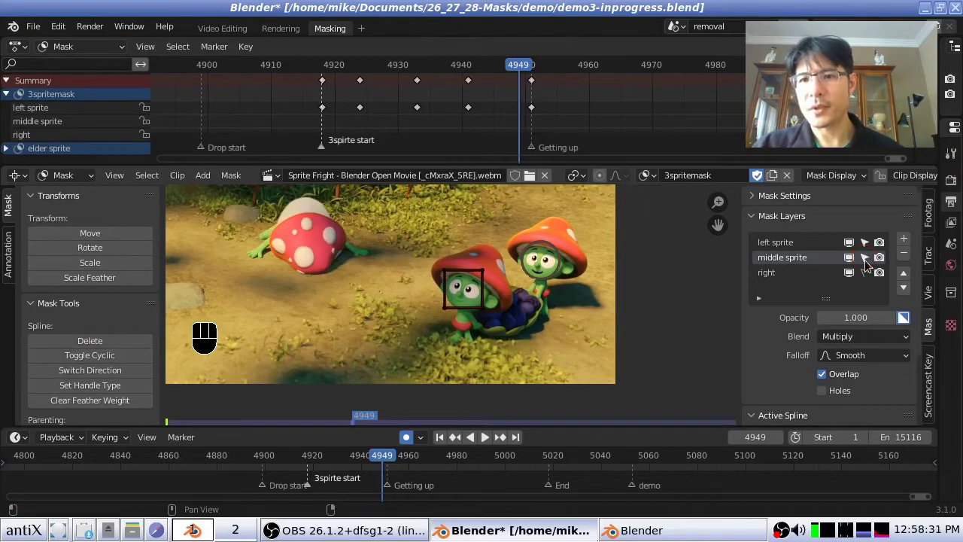
click(864, 245)
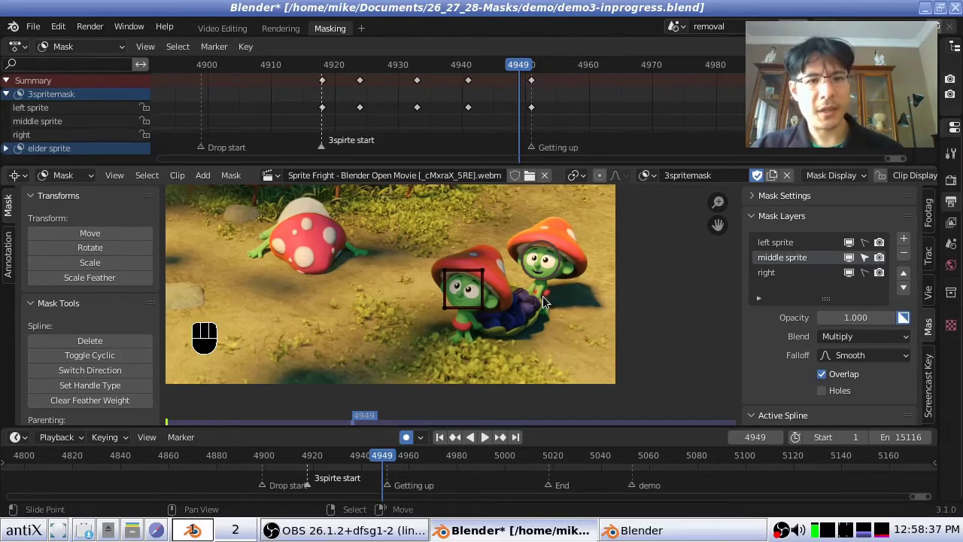
key(a)
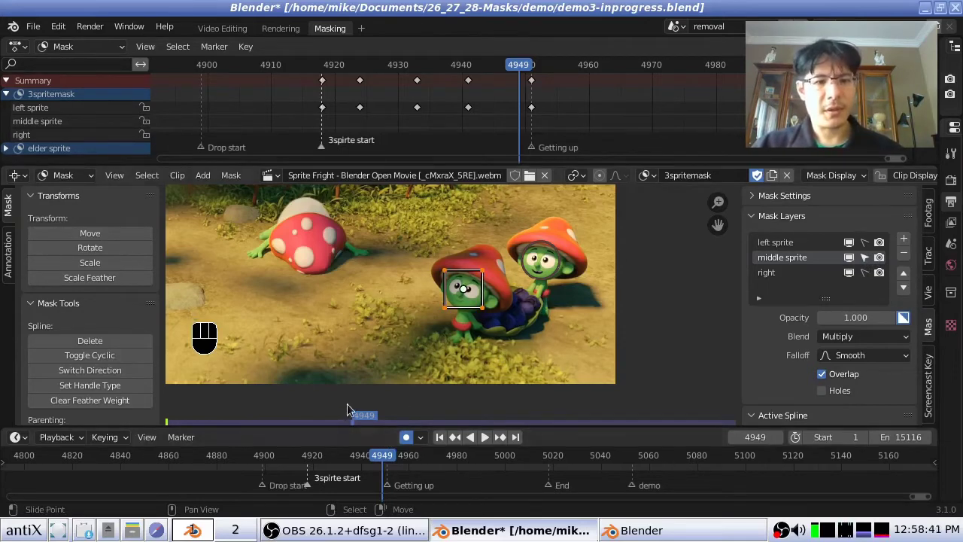
Go to the Getting up marker at frame 4951 and insert a shape keyframe for the middle sprite mask
click(180, 437)
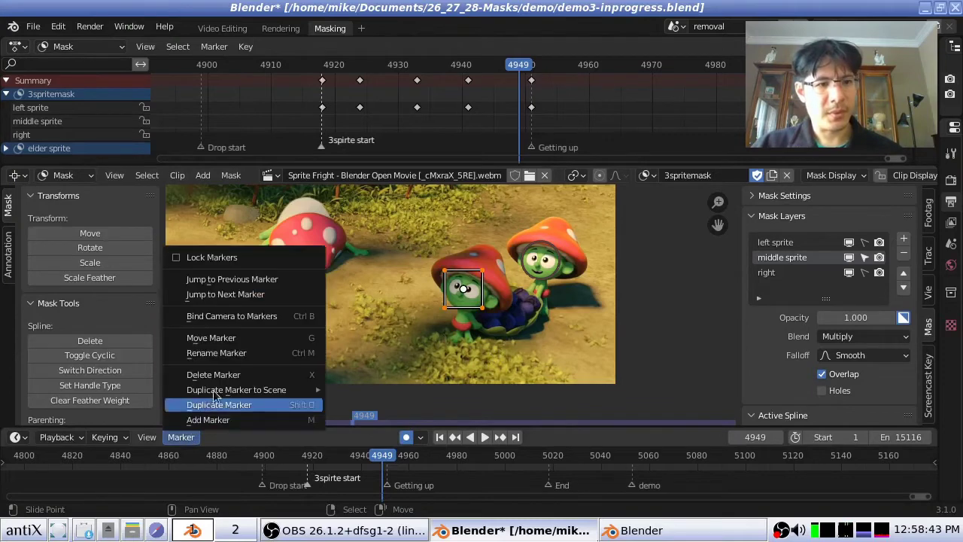
click(257, 294)
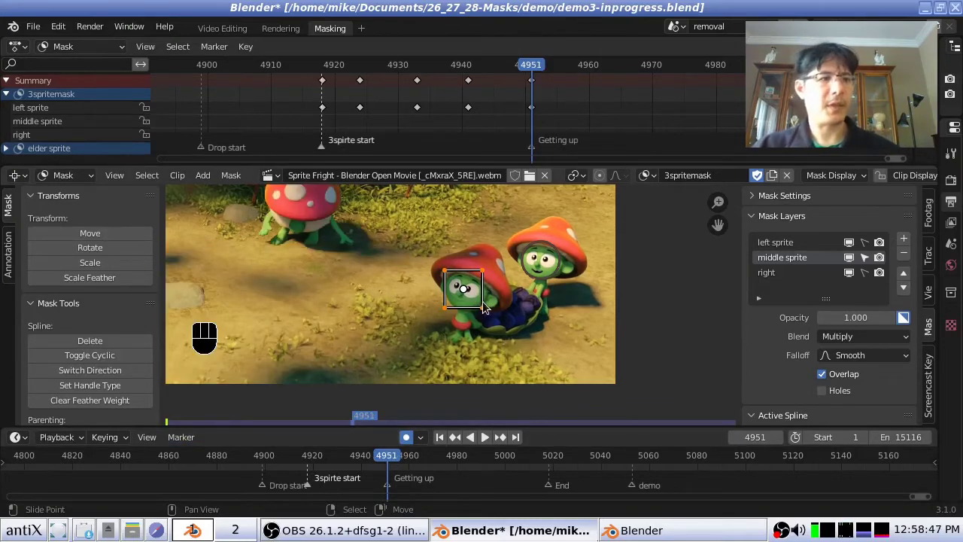
scroll(64, 294, down, 3)
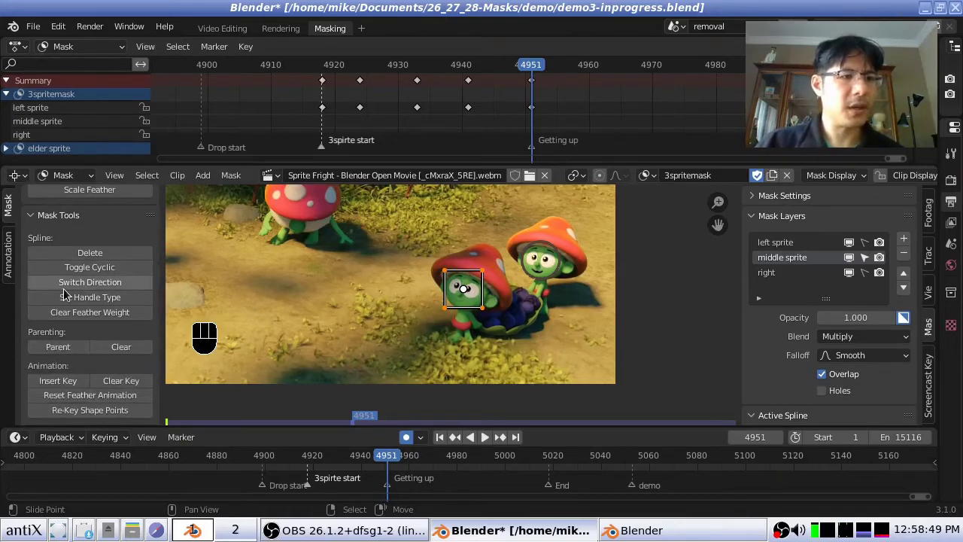
click(58, 380)
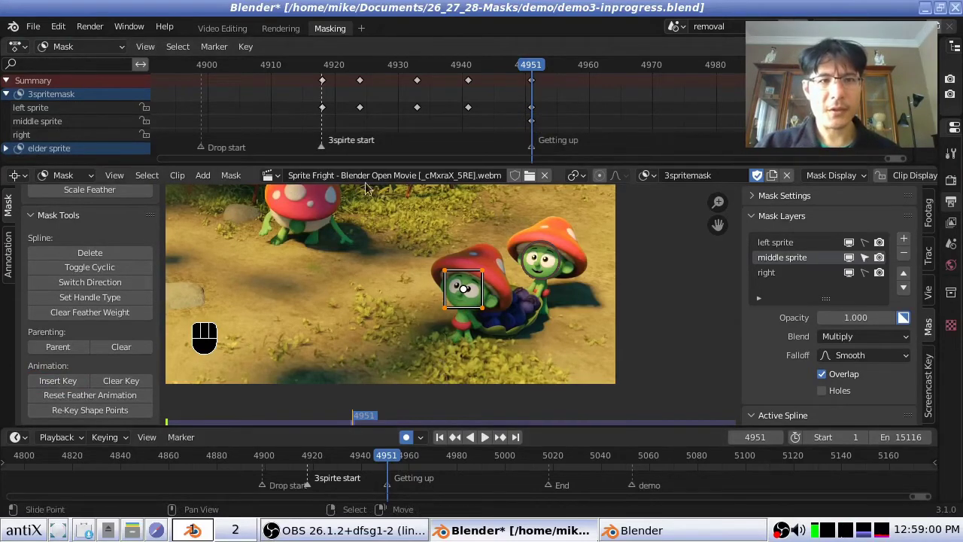
At frame 4923, move the middle sprite mask down over the middle sprite's face at the bottom edge of the footage
drag(530, 113, 354, 100)
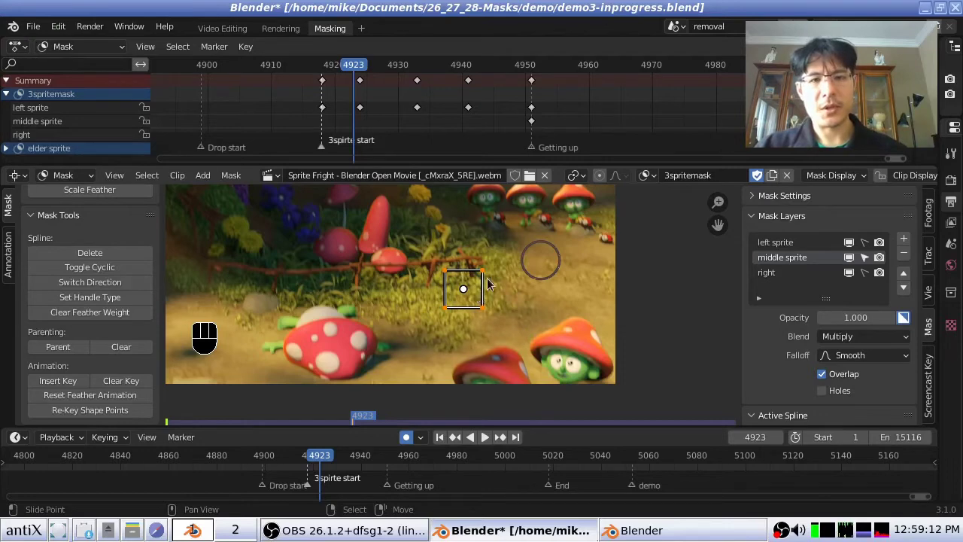
key(g)
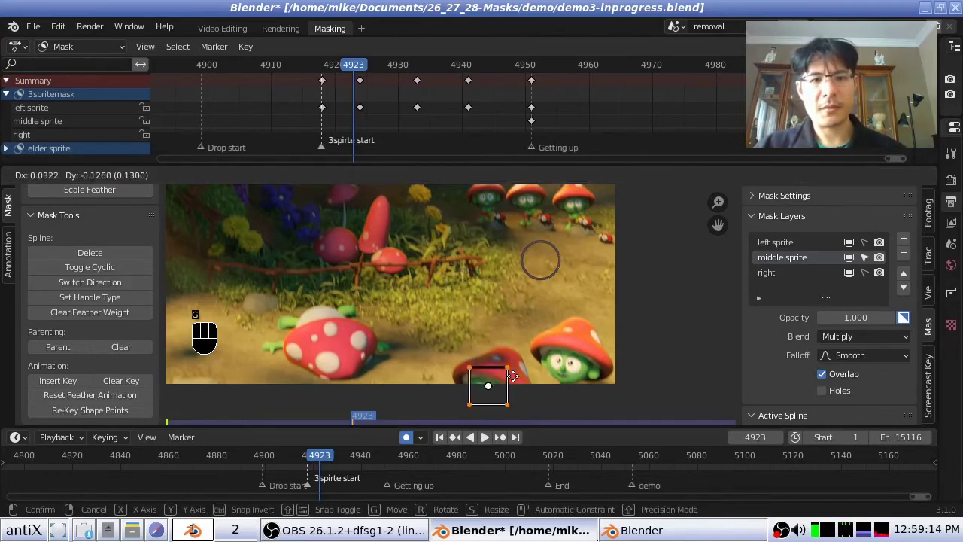
click(512, 381)
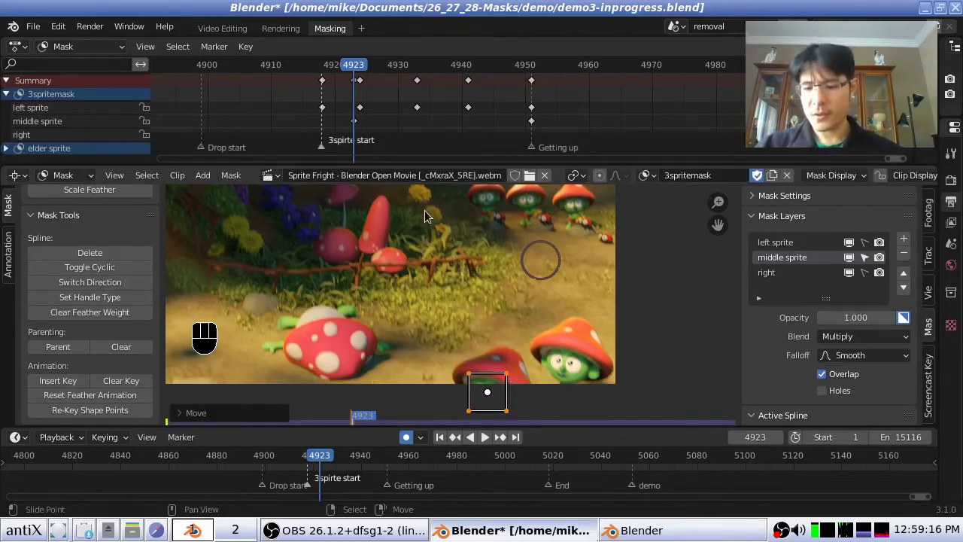
Play on from frame 4923 and, at frame 4933, move the middle sprite mask up onto the character's face
key(space)
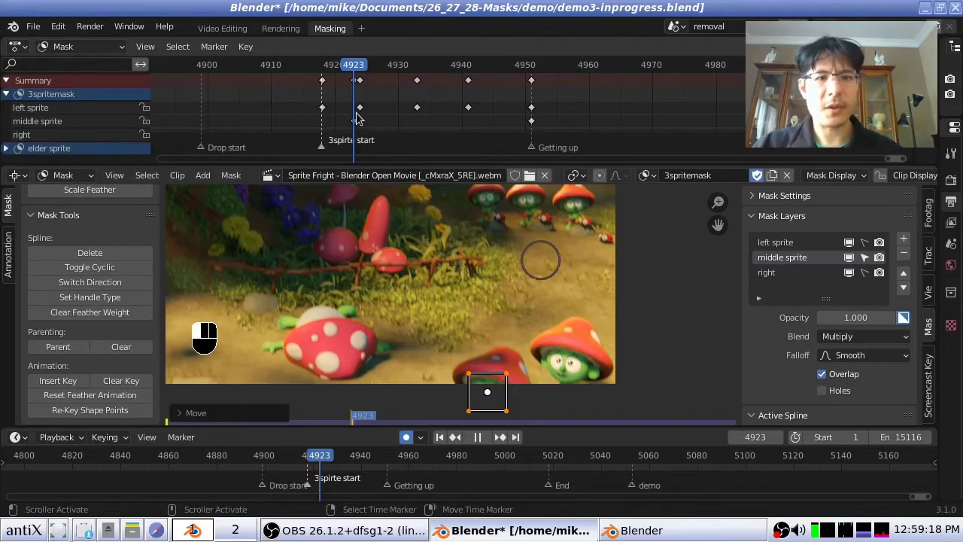
key(space)
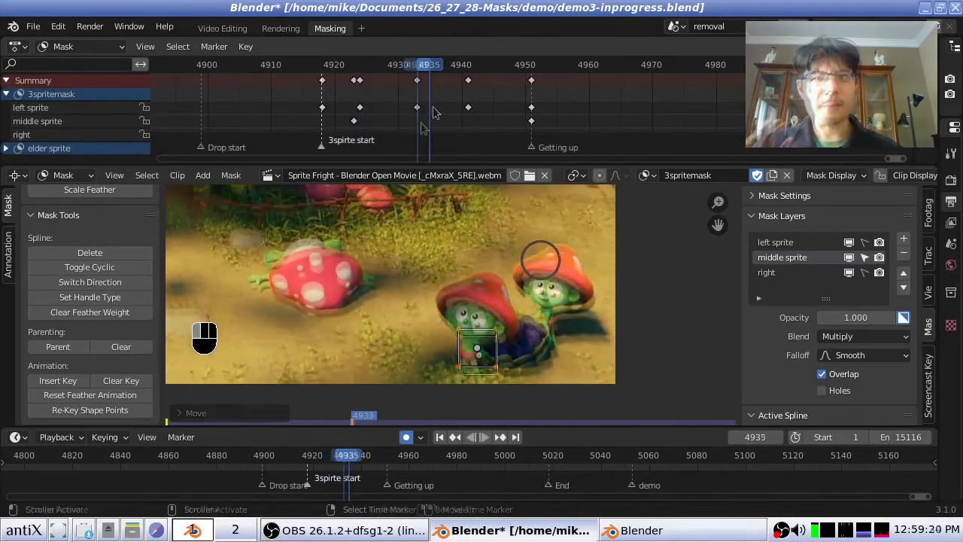
key(Down)
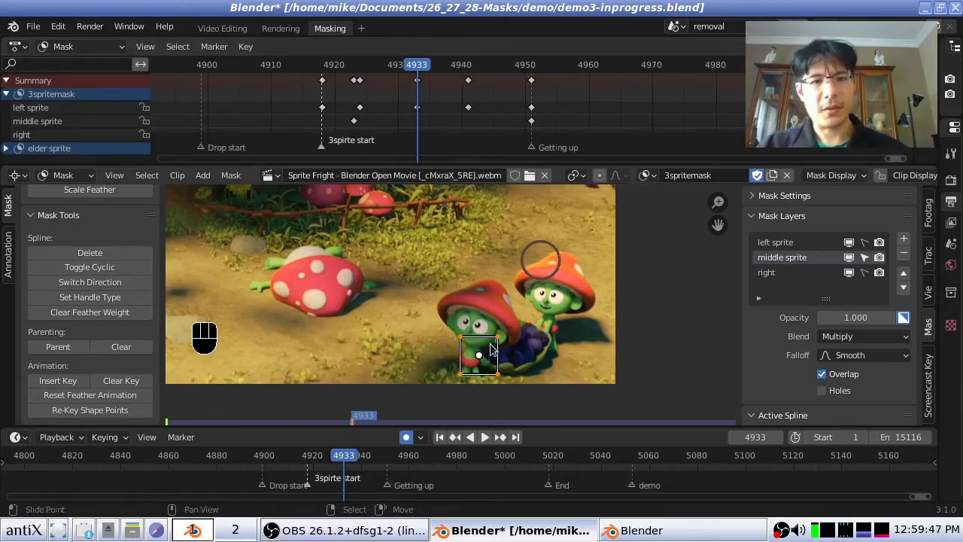
key(g)
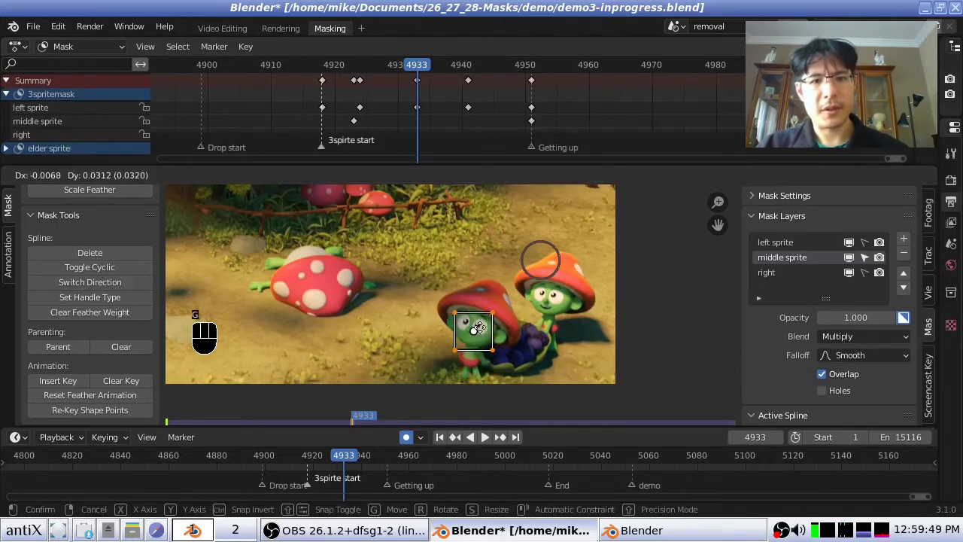
click(470, 325)
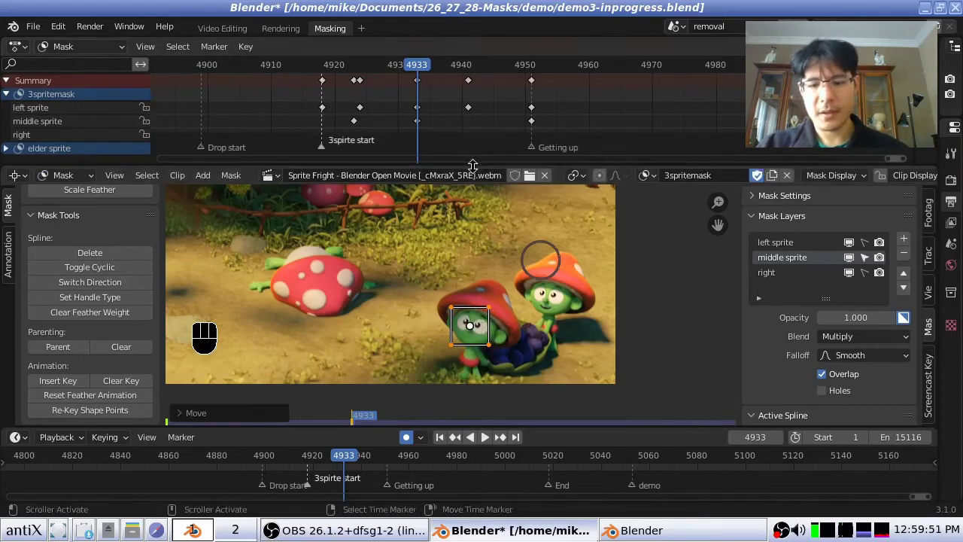
At frame 4941, nudge the middle sprite mask slightly up to fit the character's face
key(Up)
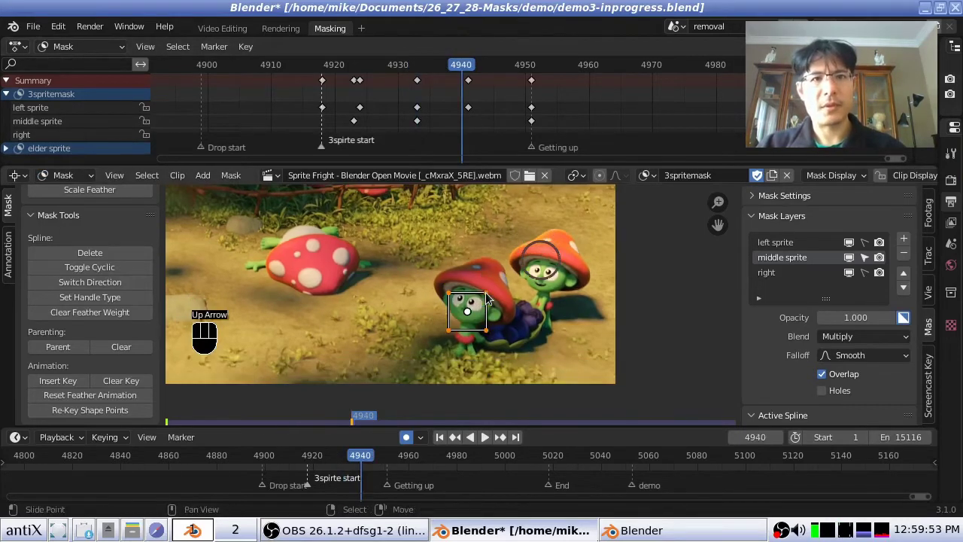
key(Up)
key(Down)
key(space)
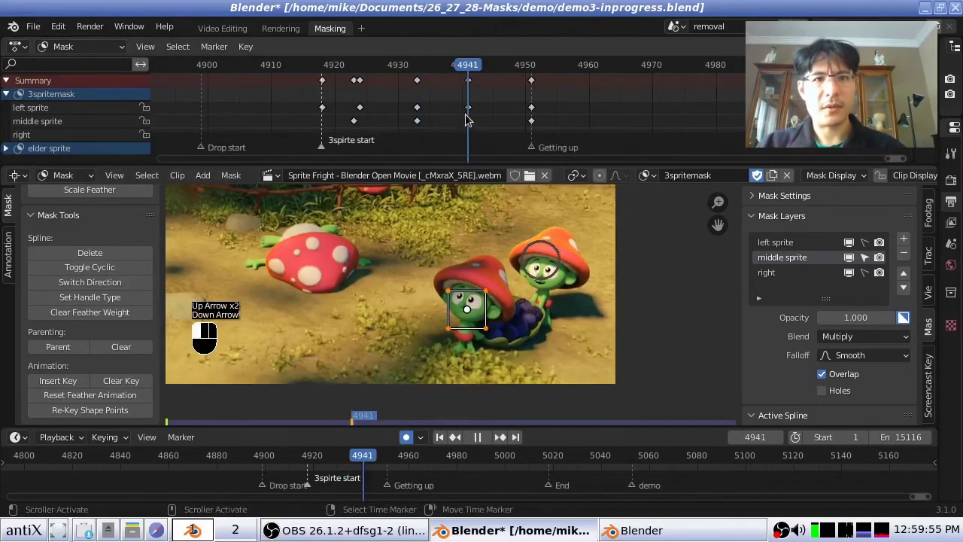
key(space)
key(g)
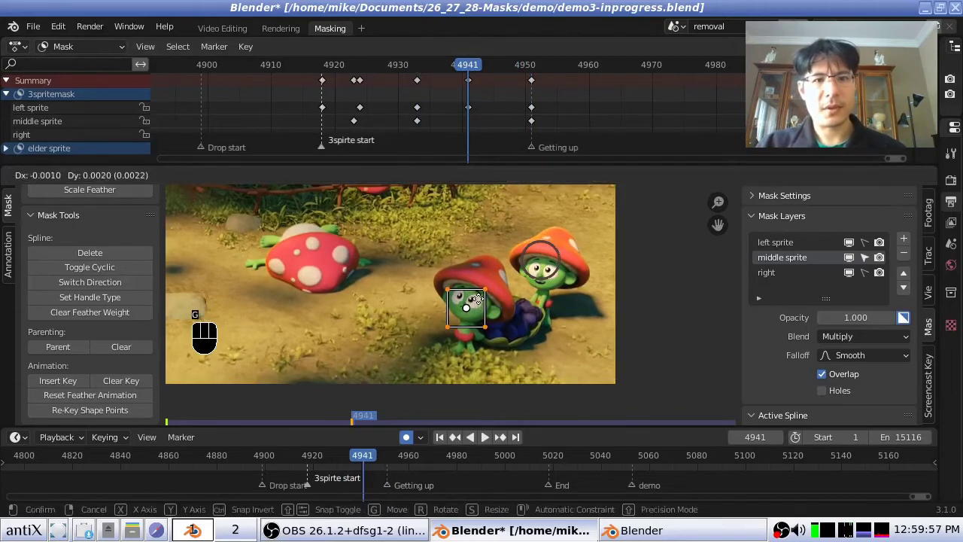
click(478, 298)
Scrub and jump between the middle sprite keyframes from 4923 to 4941 to check that the mask follows the face
key(Down)
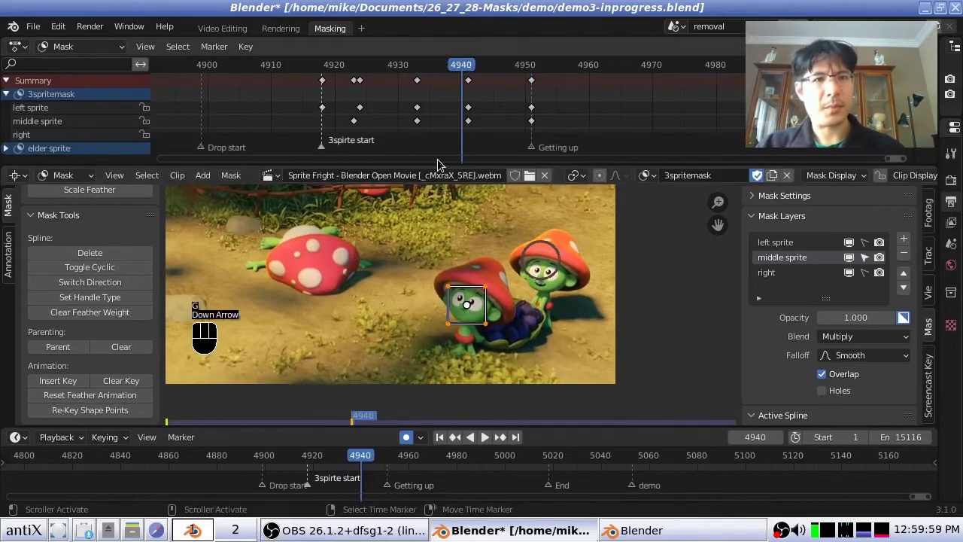
key(Down)
key(Down)
drag(418, 126, 409, 124)
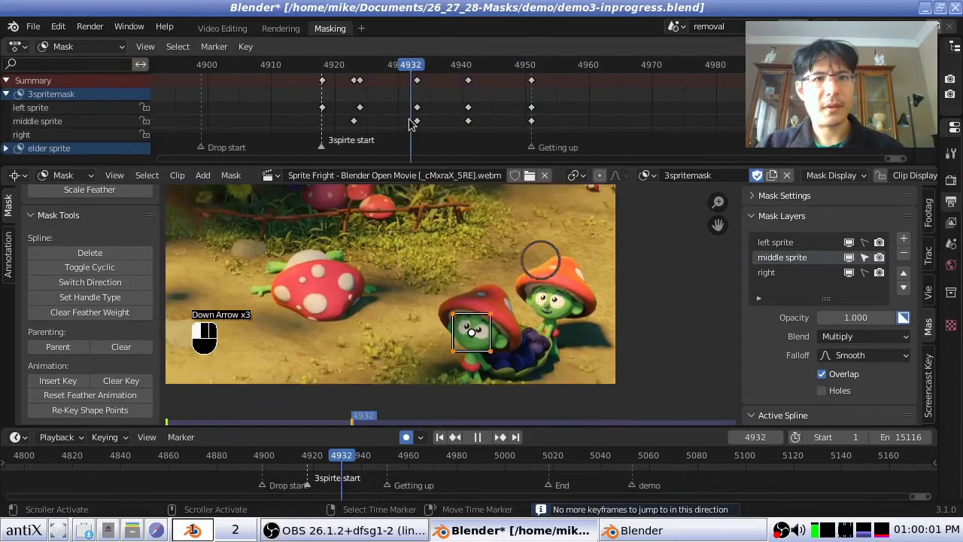
key(Escape)
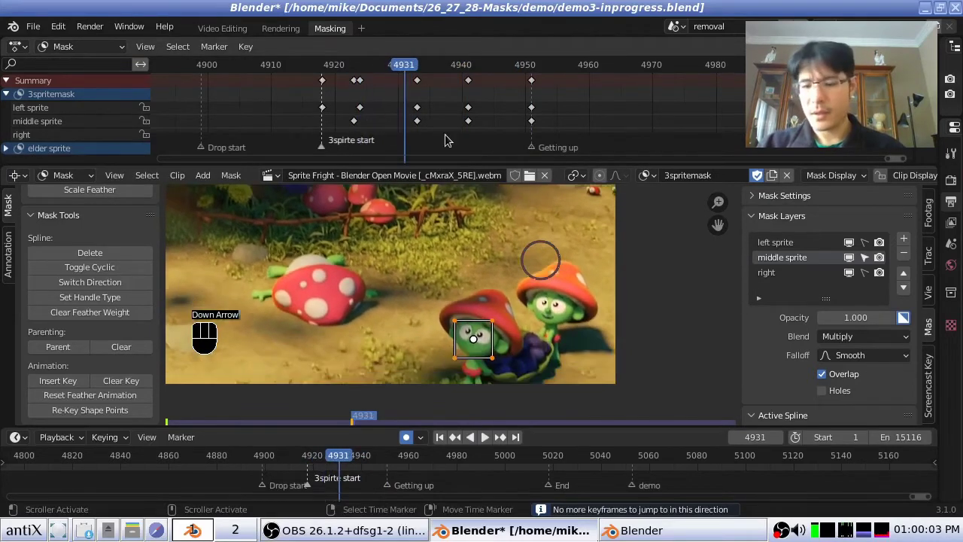
key(Up)
key(Down)
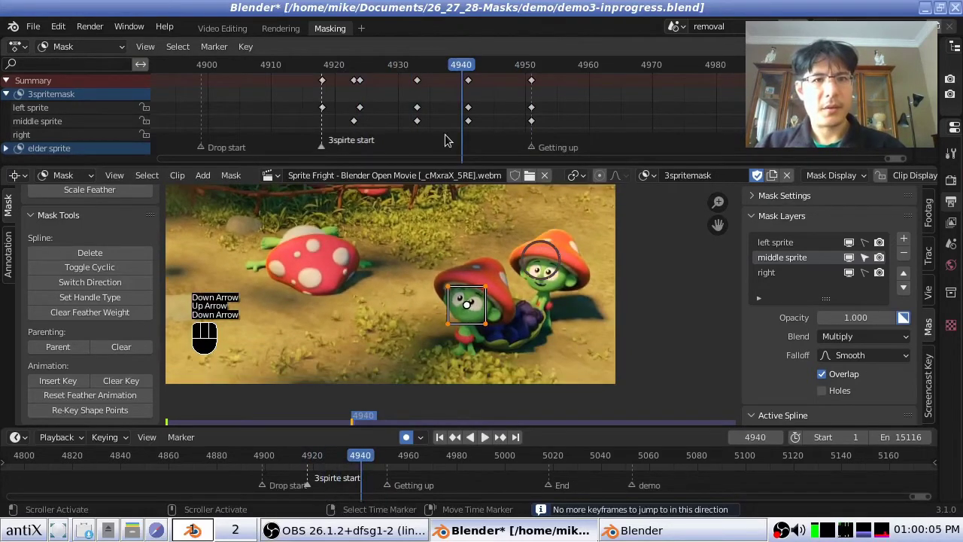
key(space)
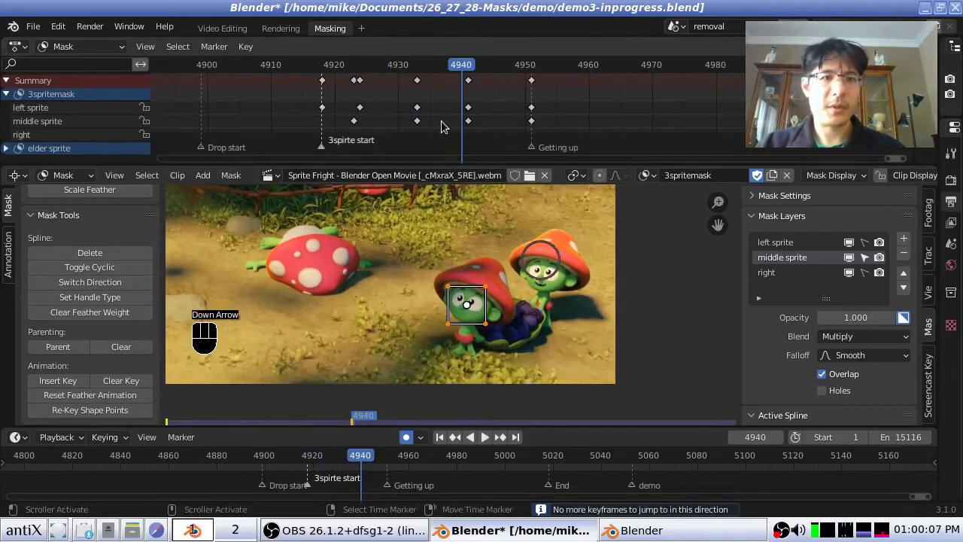
click(419, 124)
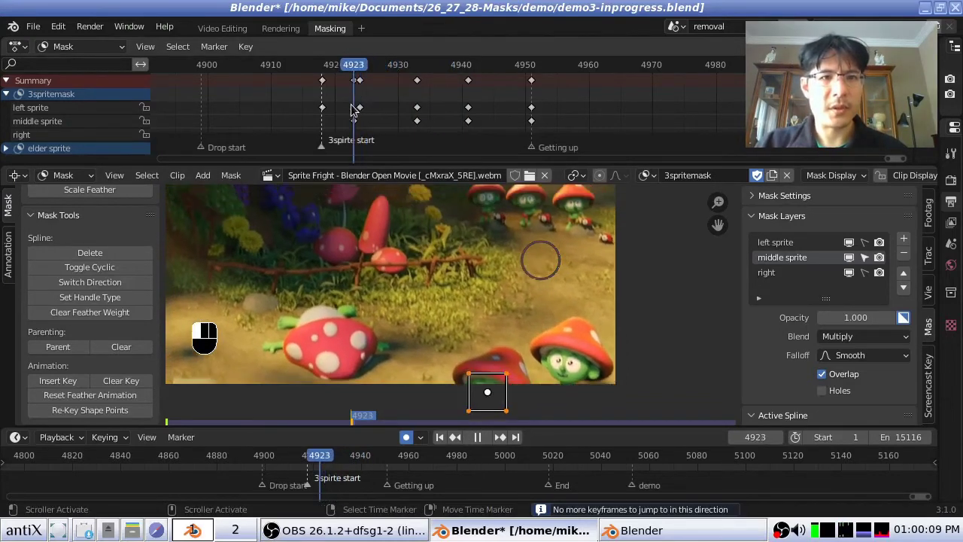
drag(339, 112, 429, 106)
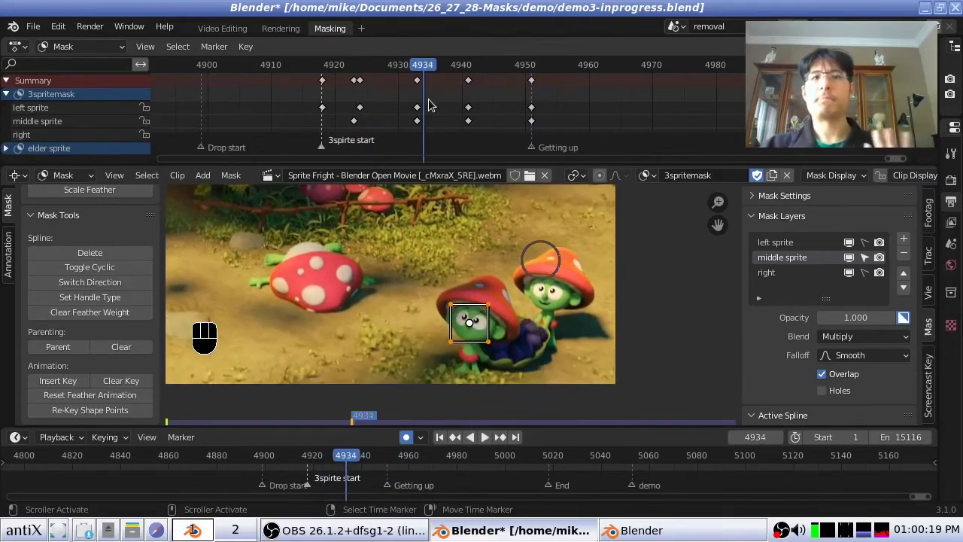
Make right the active and only selectable mask layer and select all its points
drag(777, 277, 773, 280)
click(767, 276)
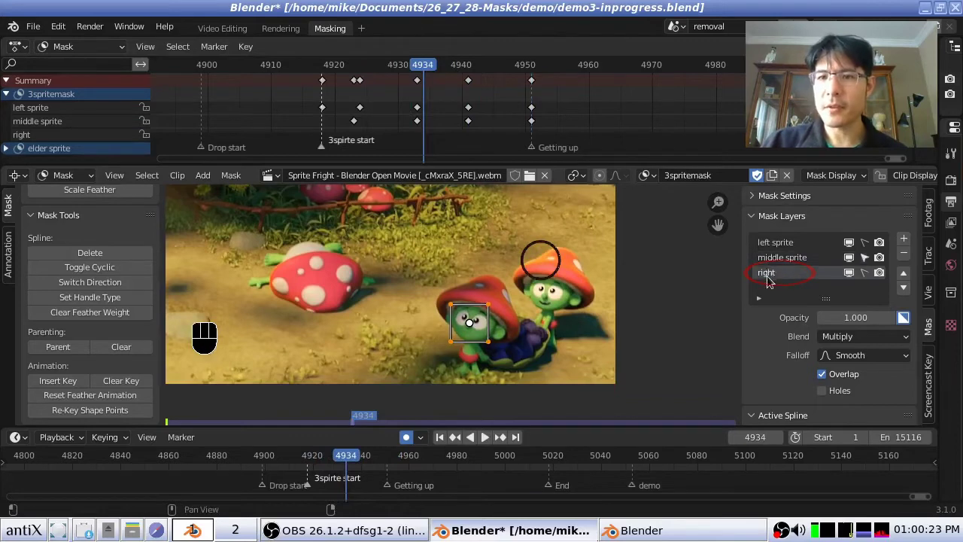
click(864, 258)
click(864, 273)
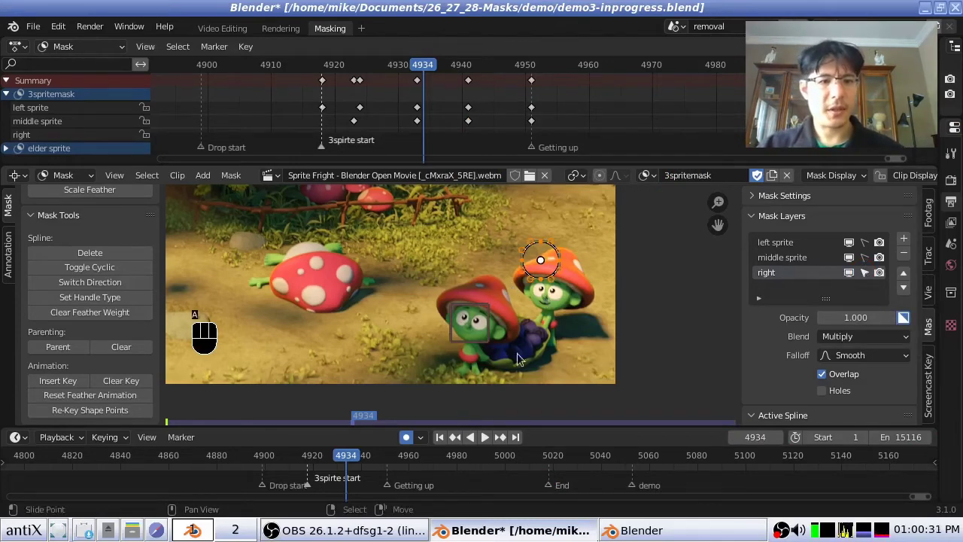
Insert a shape keyframe for the right mask at the Getting up marker, frame 4951, and enlarge the Dope Sheet area
click(405, 437)
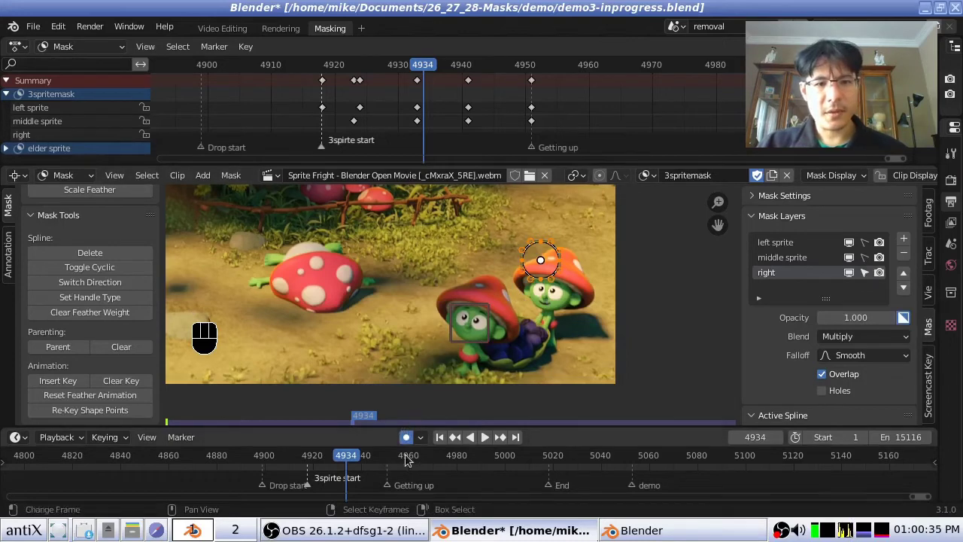
click(178, 436)
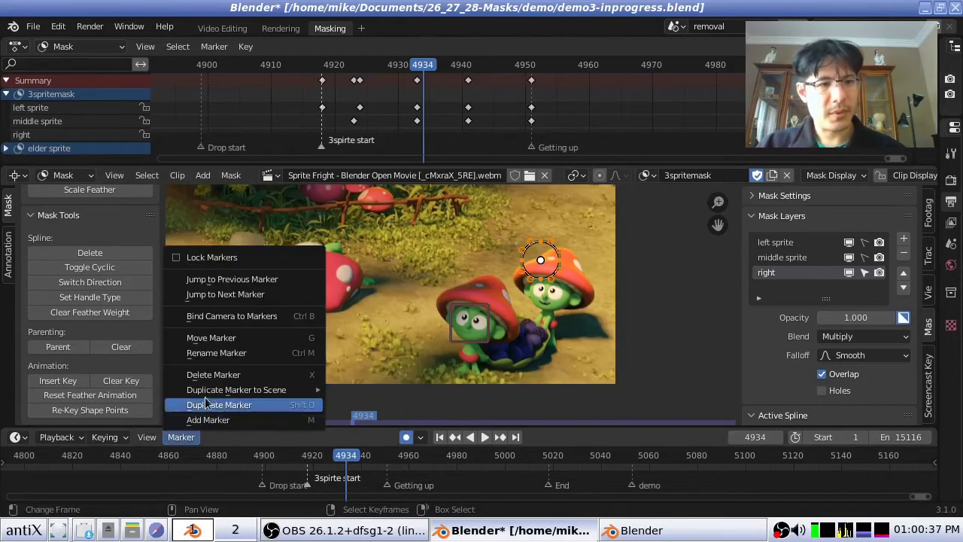
click(248, 294)
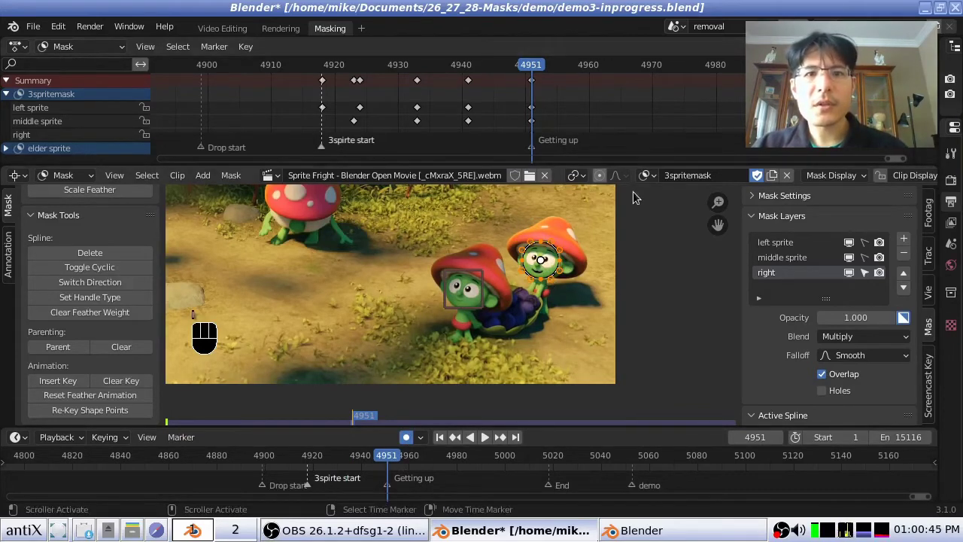
drag(651, 165, 652, 179)
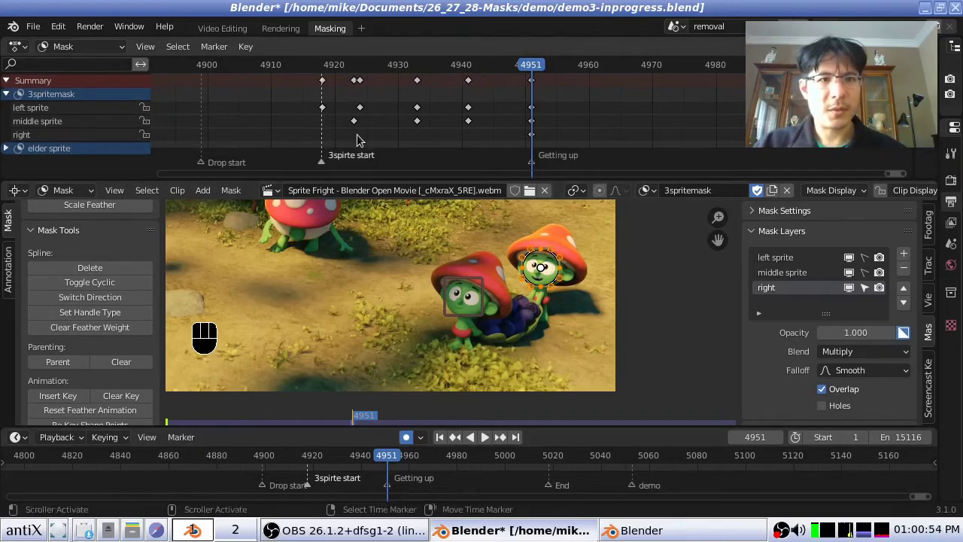
At frame 4920, move the right mask down over the right sprite's face at the bottom edge of the footage
drag(356, 135, 336, 139)
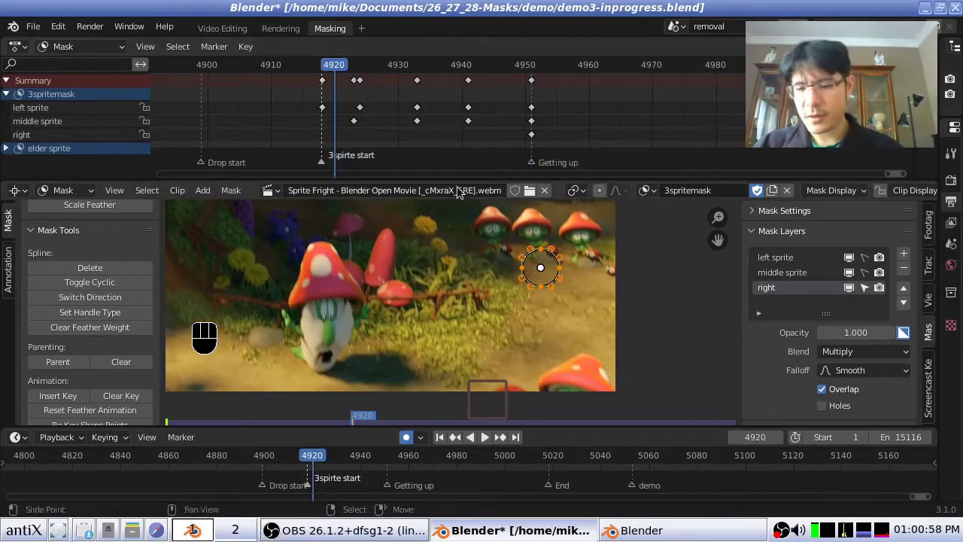
key(Left)
key(Right)
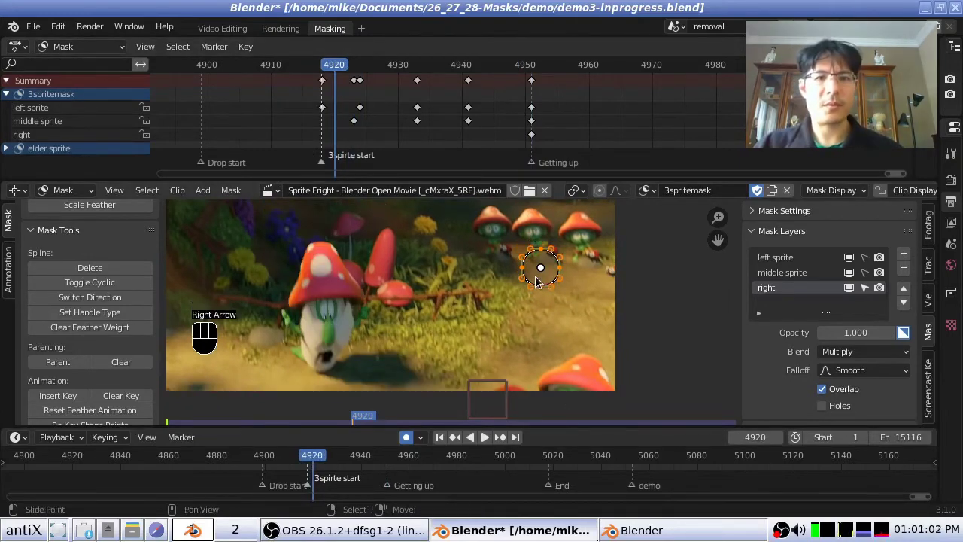
key(g)
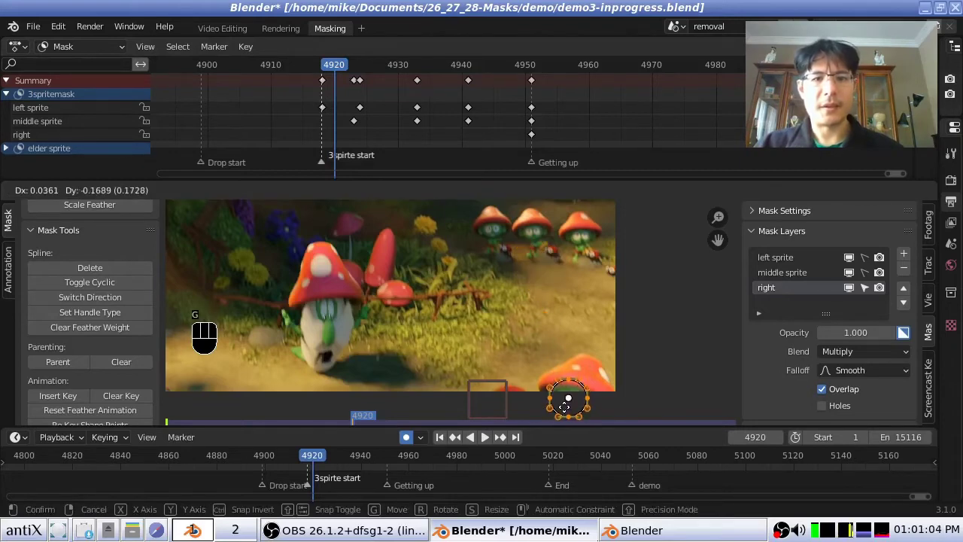
click(564, 406)
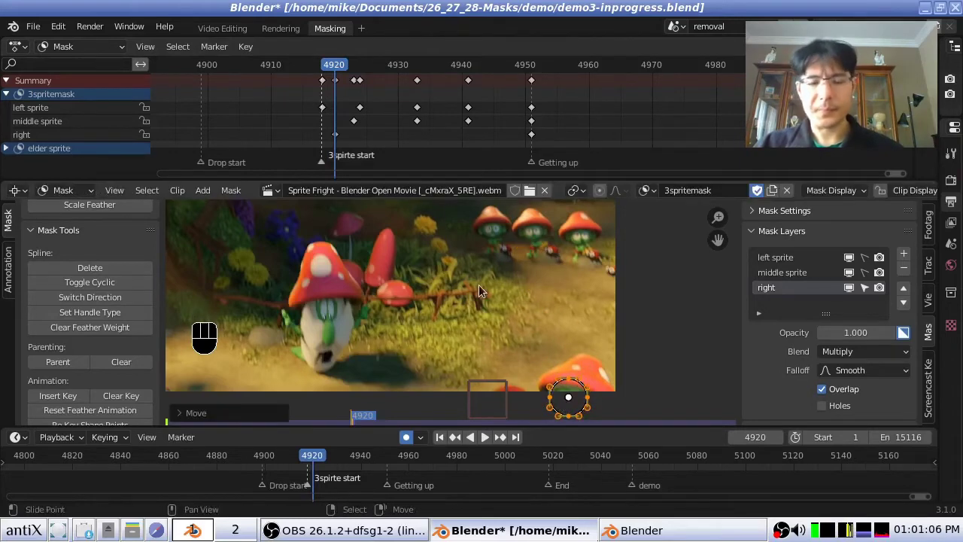
At frame 4924, move the right mask up onto the right sprite's face
key(Right)
key(Right)
key(Right)
key(Right)
key(Right)
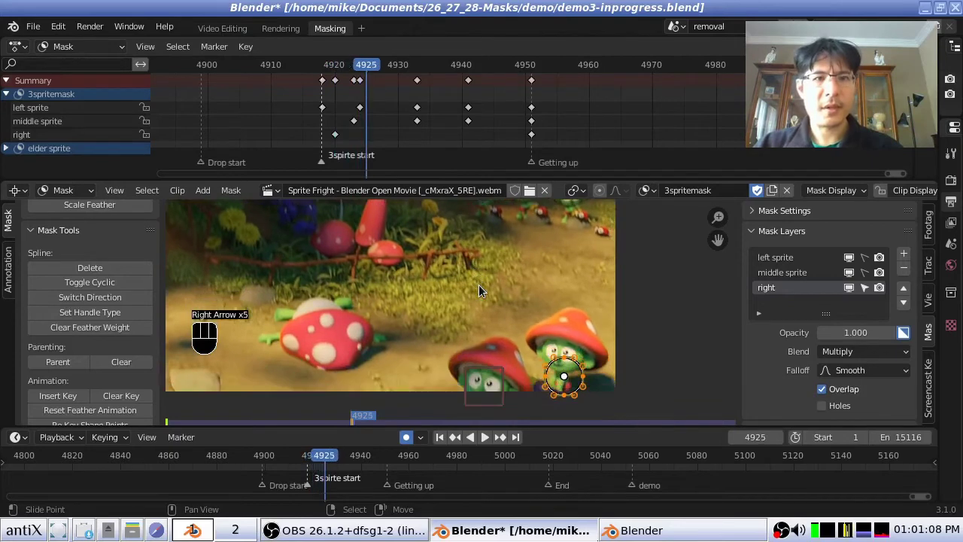
key(Left)
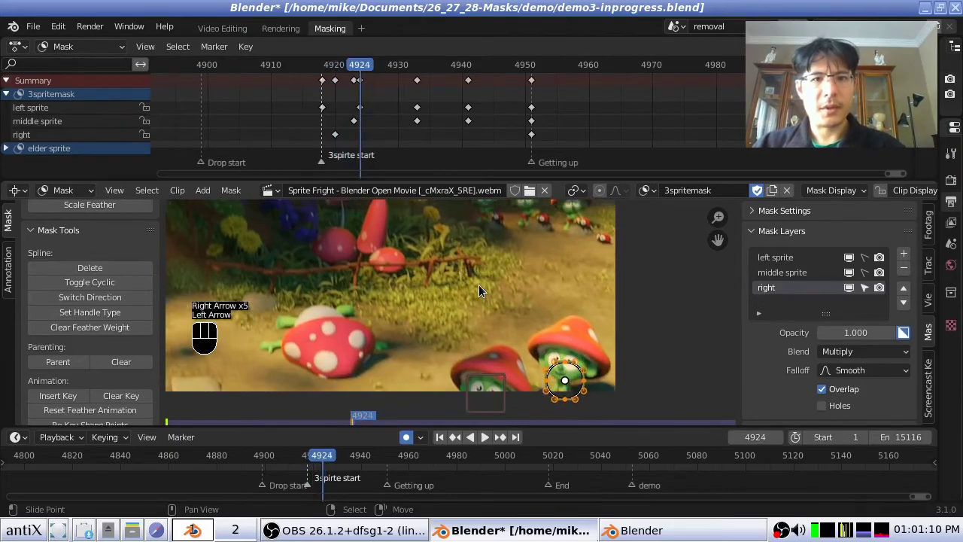
key(Right)
key(Right)
key(Left)
key(Left)
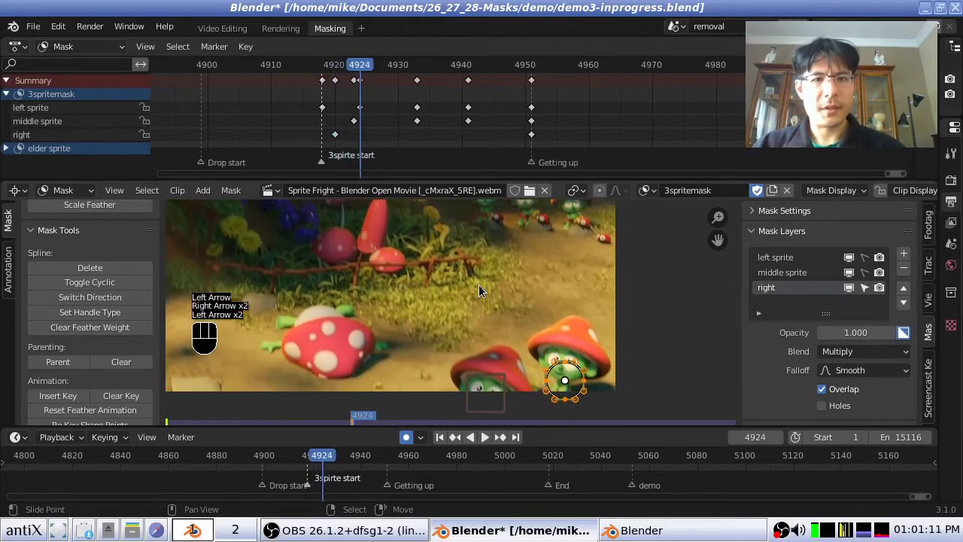
key(g)
click(572, 352)
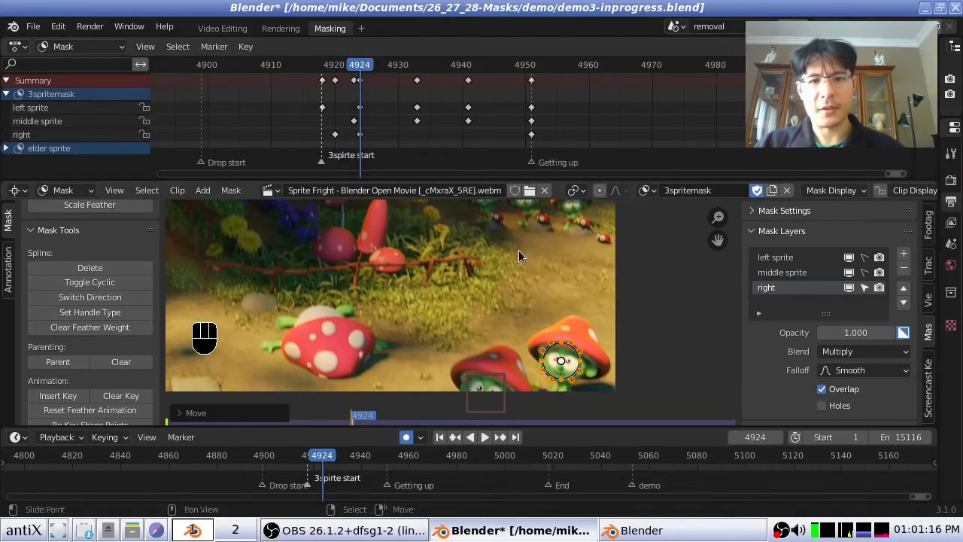
At frame 4933, move the right mask up over the right sprite's face under its hat
key(Right)
key(Right)
key(Right)
key(Right)
key(Right)
key(Right)
key(Right)
key(Right)
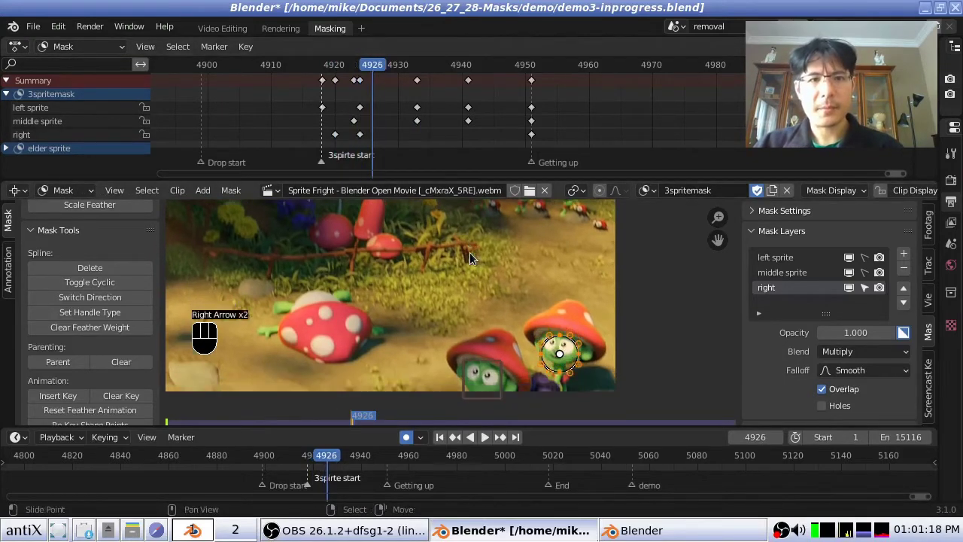
key(Right)
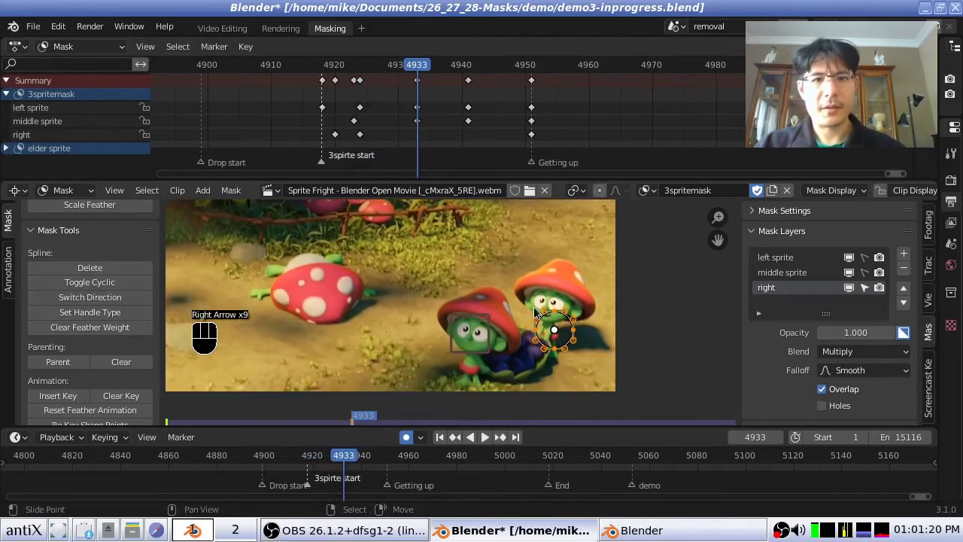
key(g)
click(530, 289)
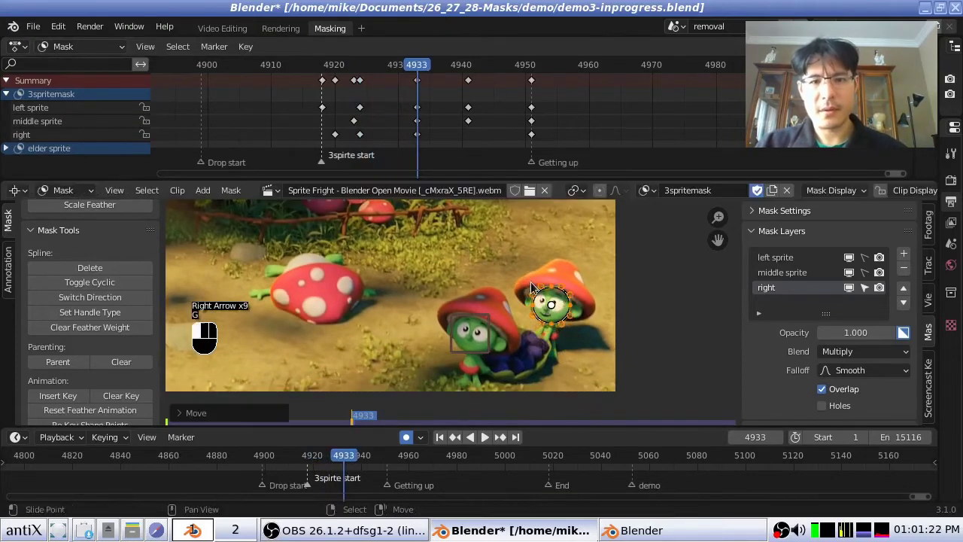
Step through the frames from 4920 past 4940 to check where the right mask drifts off the face
key(Down)
key(Down)
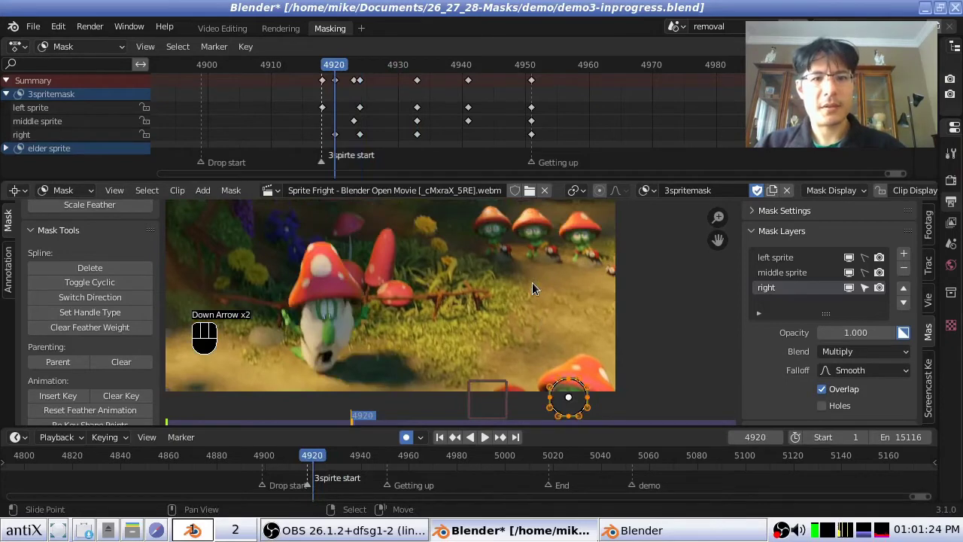
key(Right)
key(Right)
key(Right)
key(Right)
key(Right)
key(Right)
key(Right)
key(Right)
key(Right)
key(Right)
key(Right)
key(Right)
key(Right)
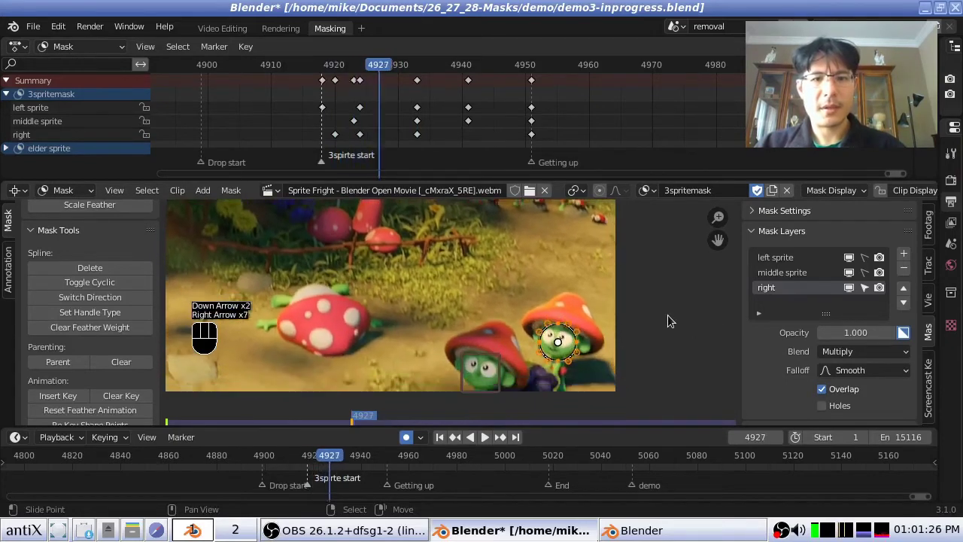
key(Right)
key(Right)
key(Right)
key(Right)
key(Right)
key(Right)
key(Right)
key(Right)
key(Right)
key(Right)
key(Right)
key(Right)
key(Right)
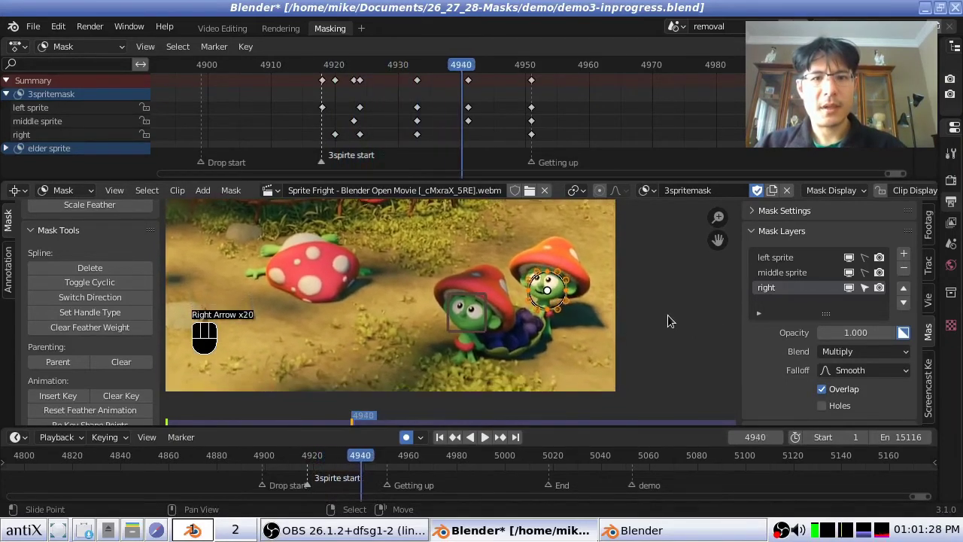
key(Right)
At frame 4941, move the right mask slightly up so it covers the right sprite's face
key(Left)
key(Left)
key(Left)
key(Left)
key(Left)
key(Left)
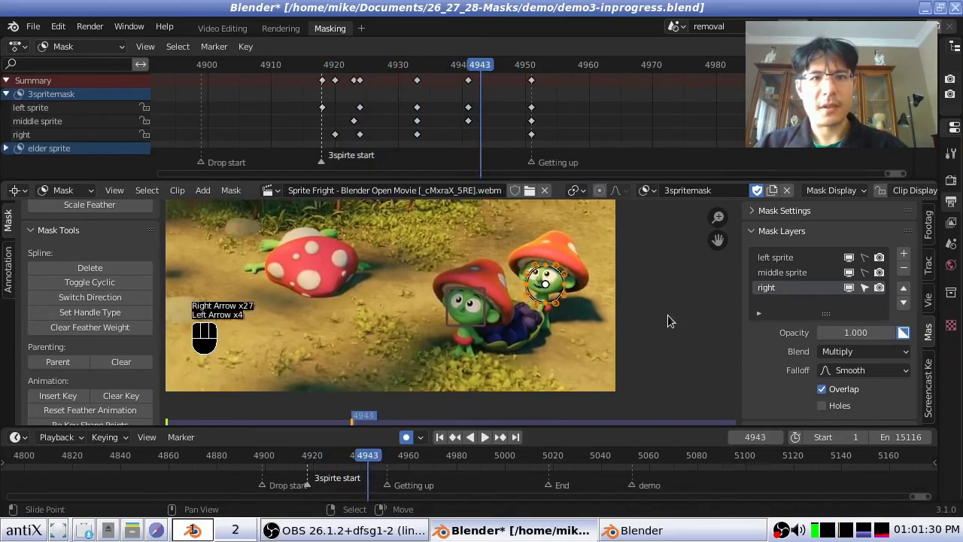
key(g)
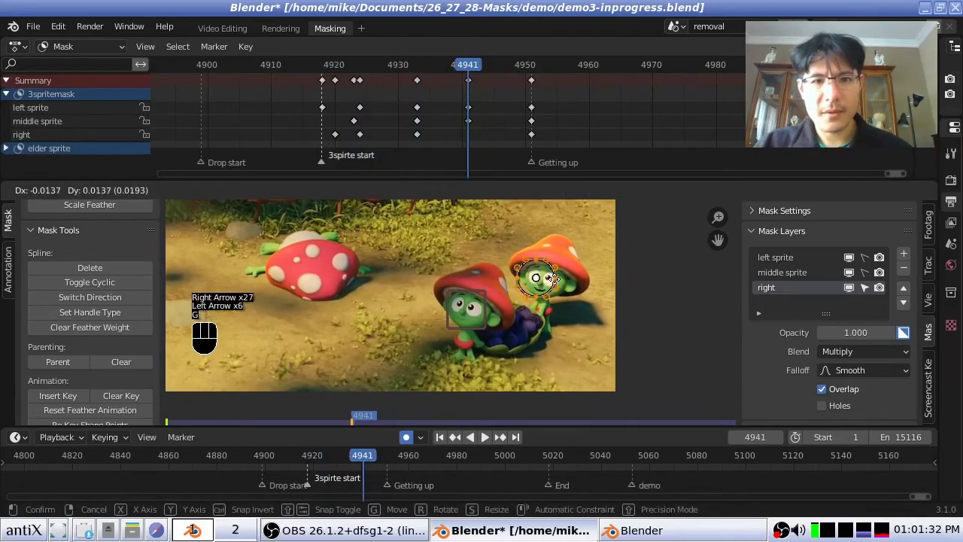
click(559, 290)
Step back and forth between frames 4933 and 4941 to check that the right mask follows the face
key(Down)
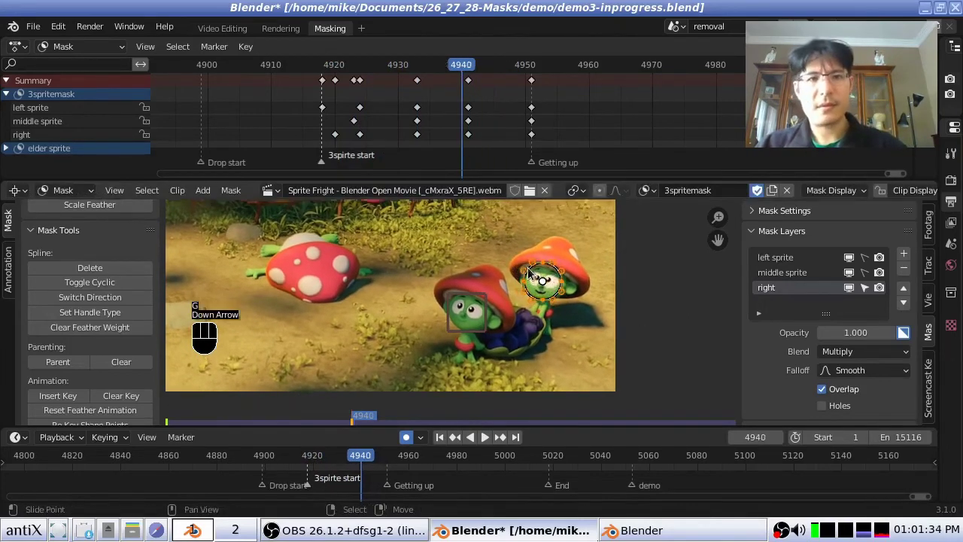
key(Down)
key(Right)
key(Right)
key(Right)
key(Right)
key(Right)
key(Right)
key(Right)
key(Right)
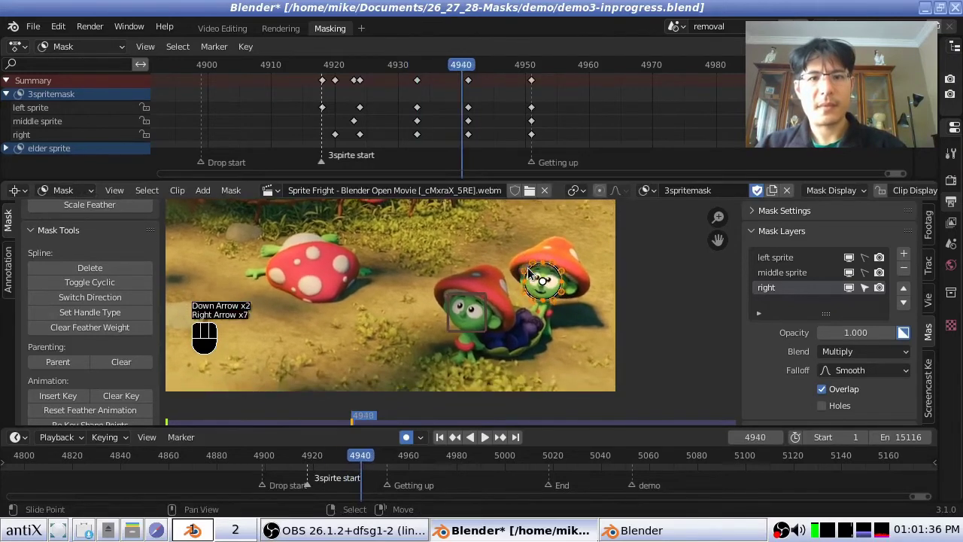
key(Left)
key(Left)
key(Left)
key(Left)
key(Left)
key(Left)
key(Left)
key(Left)
key(Left)
key(Left)
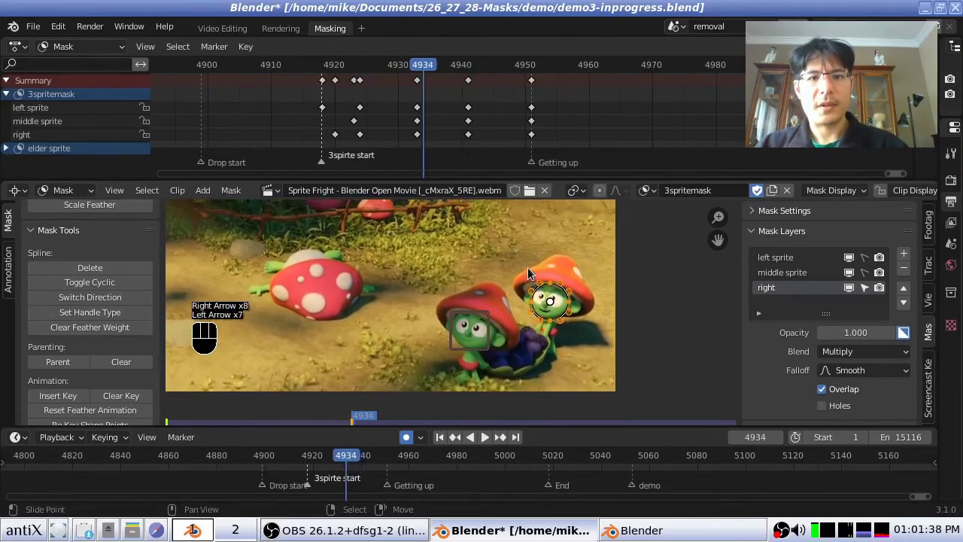
key(Right)
key(Right)
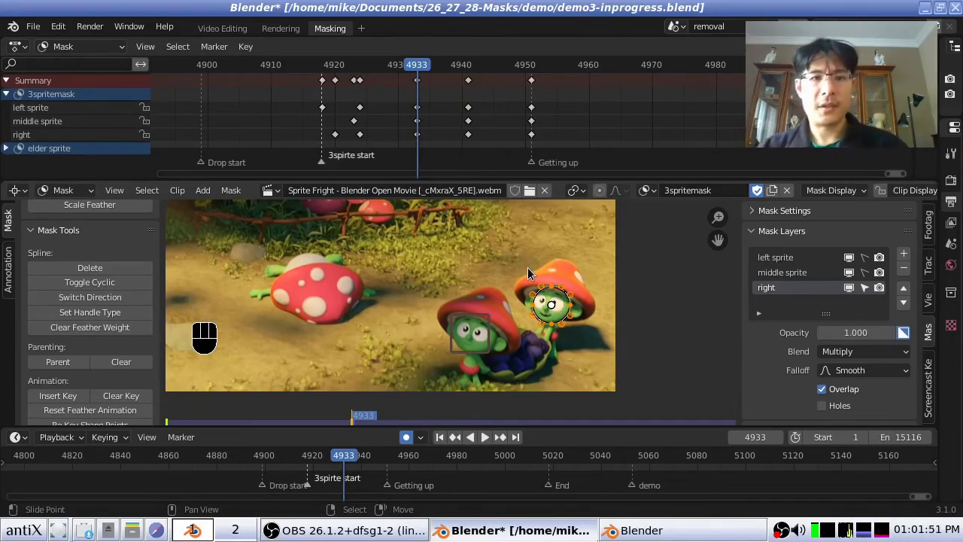
At the Getting up marker, frame 4951, scale up the right mask so it extends around the sprite's face
key(Up)
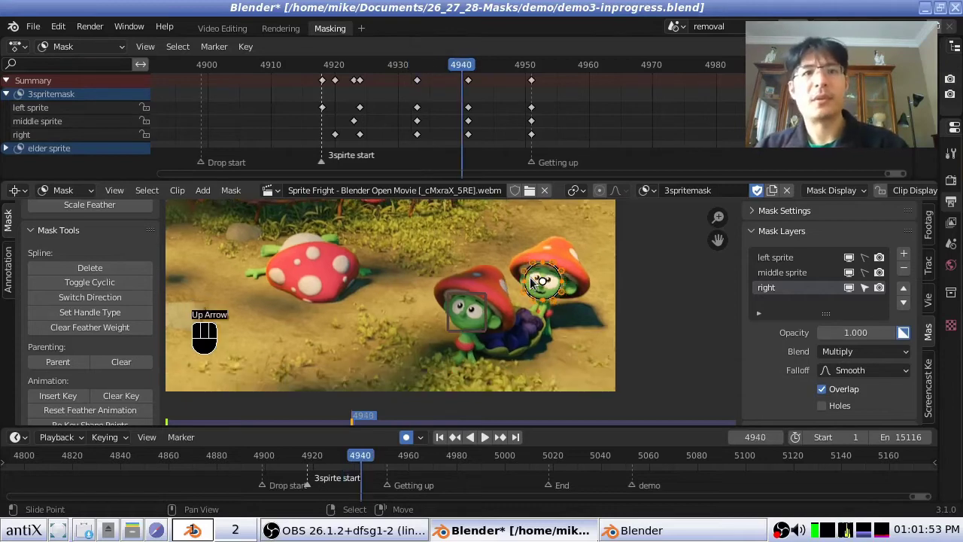
key(Up)
key(Up)
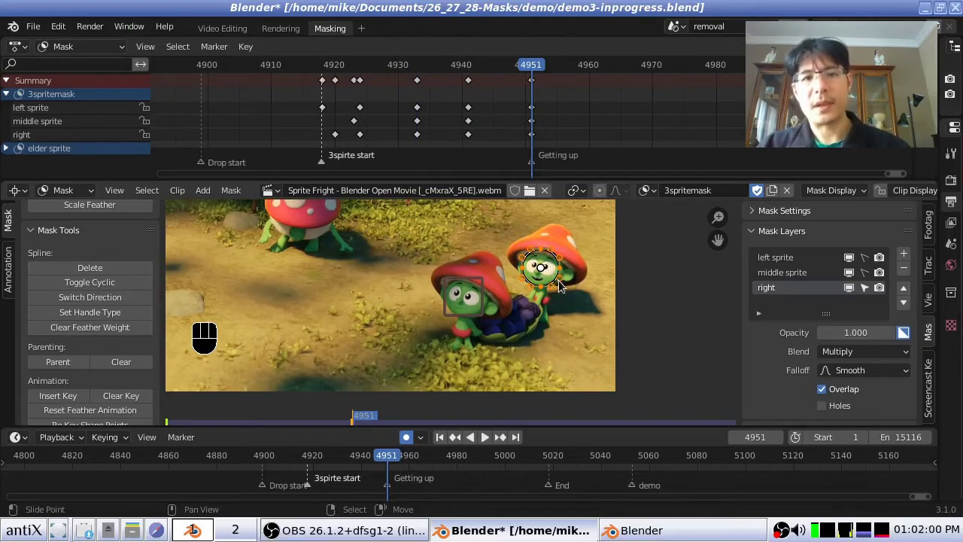
key(s)
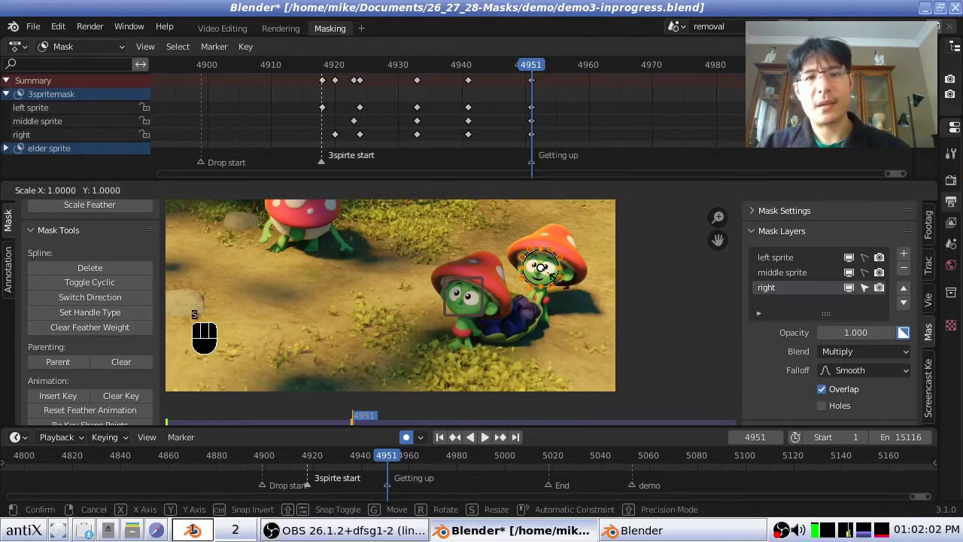
click(578, 293)
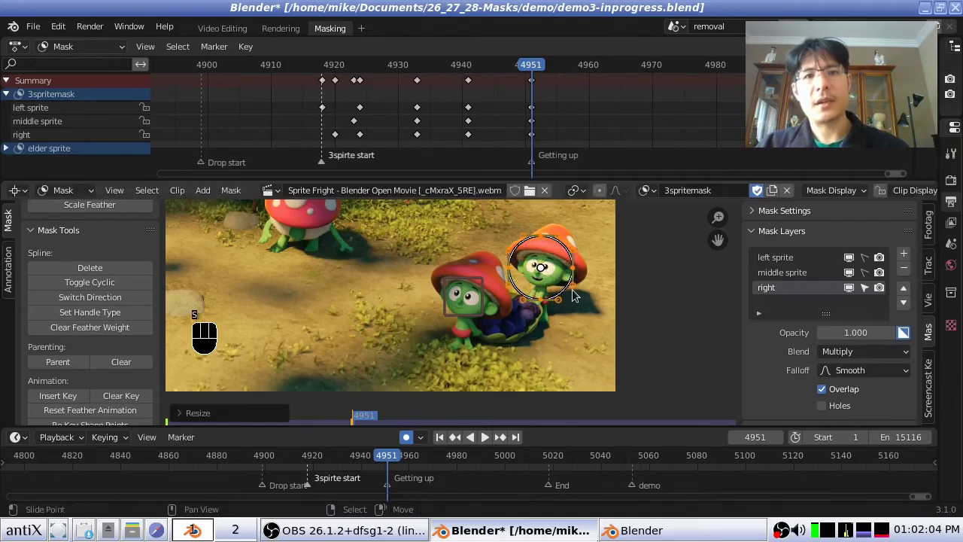
Play back the right mask's growth between frames 4941 and 4951, and save the file
key(Down)
key(space)
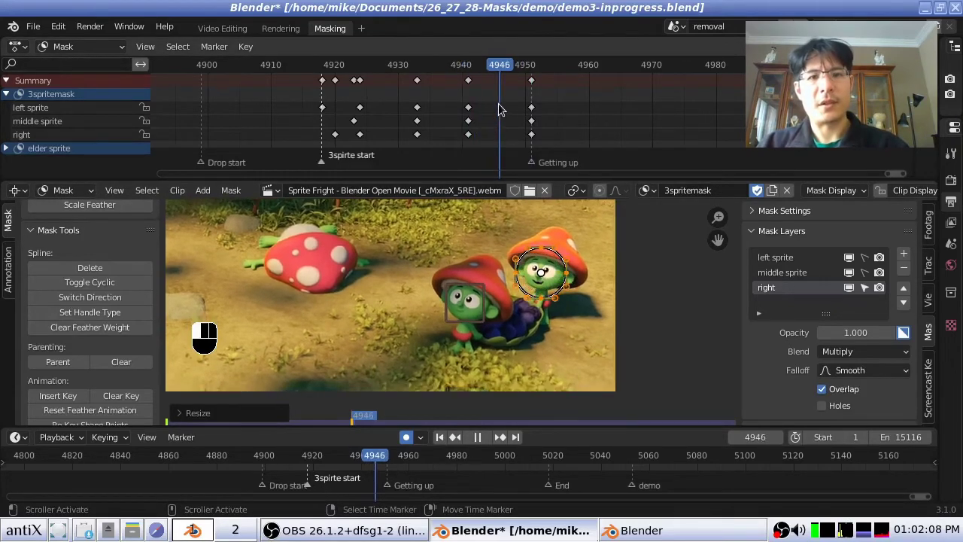
key(space)
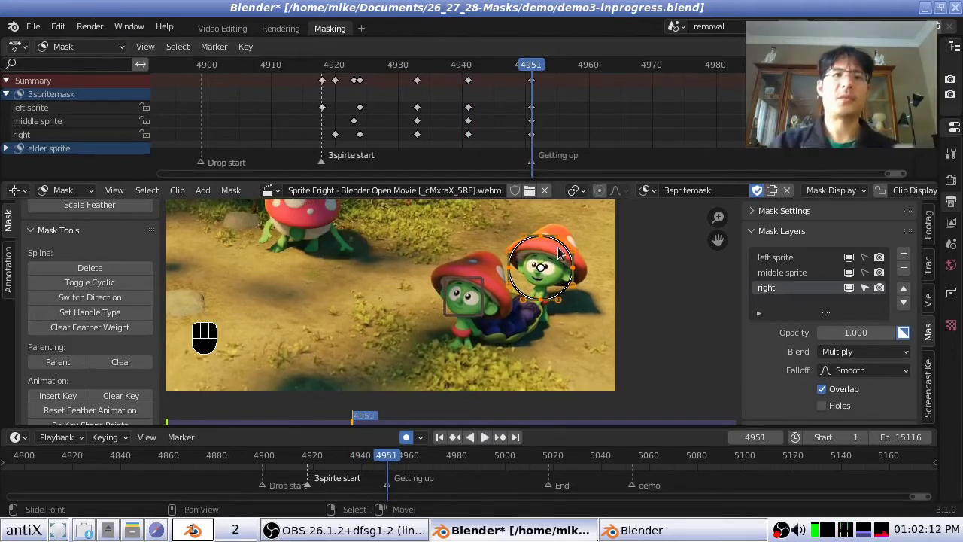
key(ctrl+s)
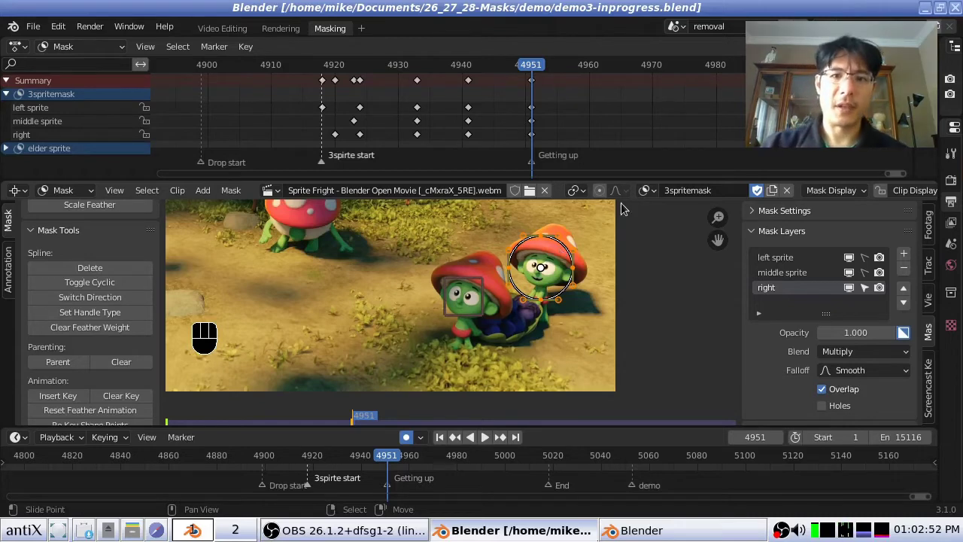
Switch to the elder sprite mask and insert a shape keyframe for its MaskLayer at the Getting up marker, frame 4951
click(646, 189)
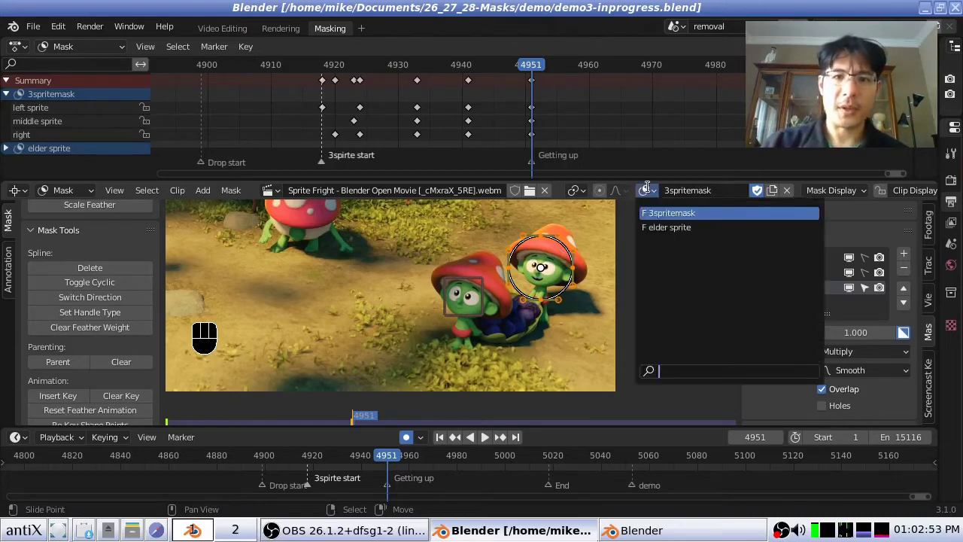
click(674, 227)
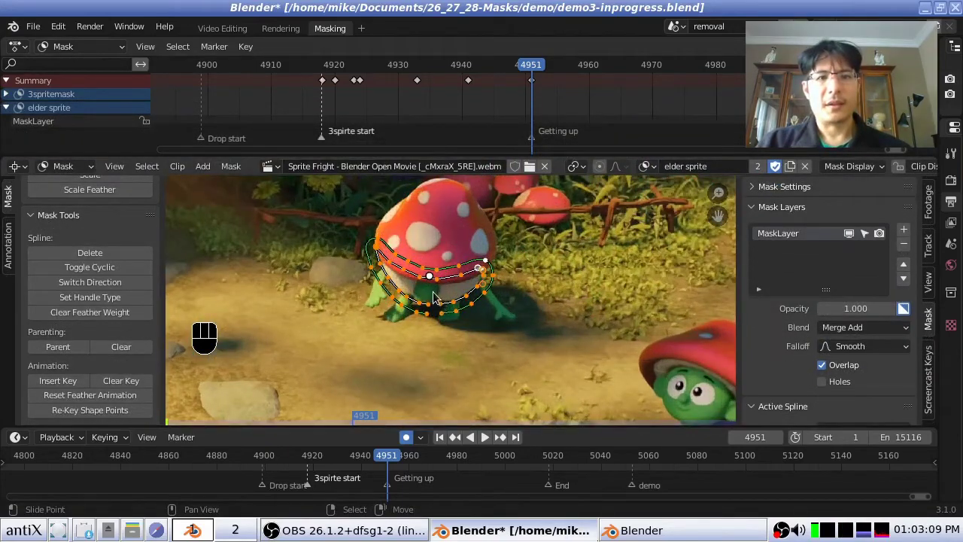
middle_drag(433, 297, 470, 304)
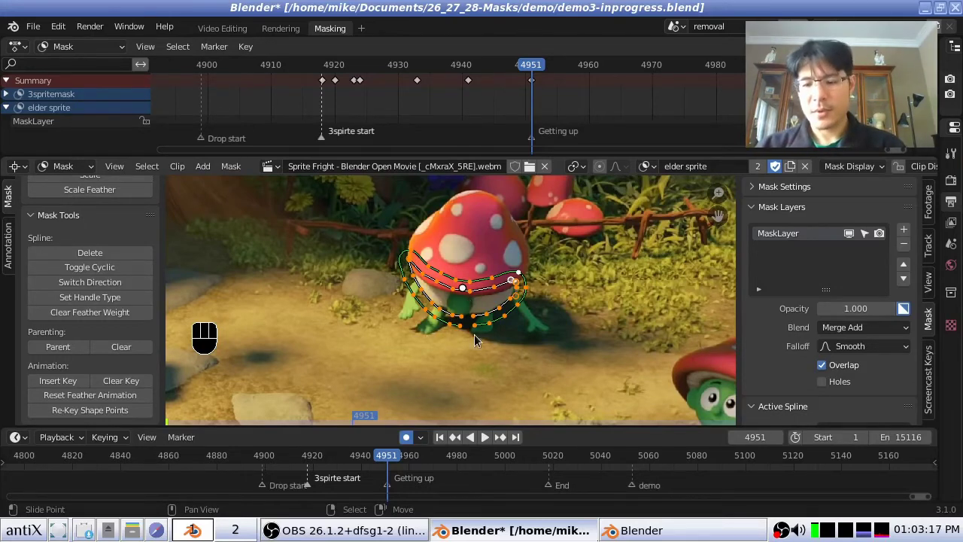
key(Right)
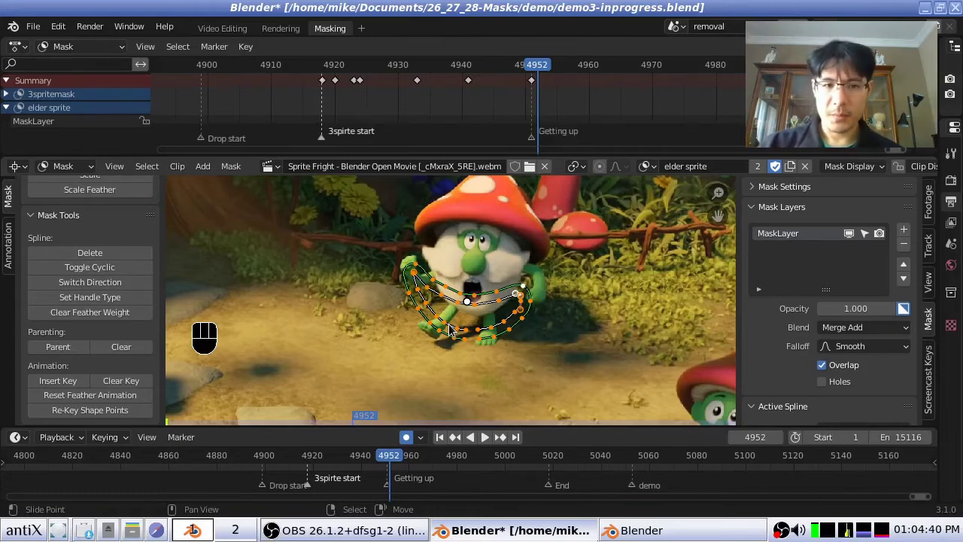
key(Left)
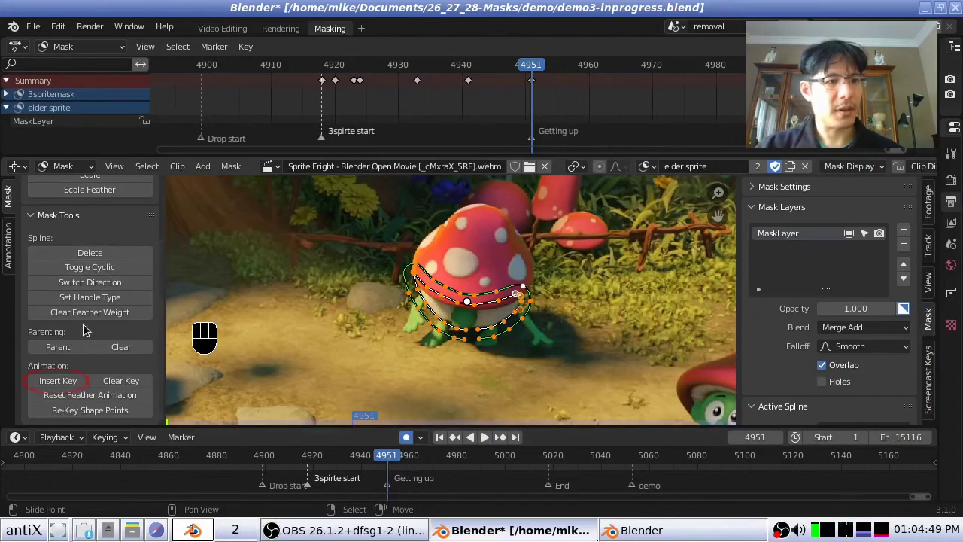
click(59, 381)
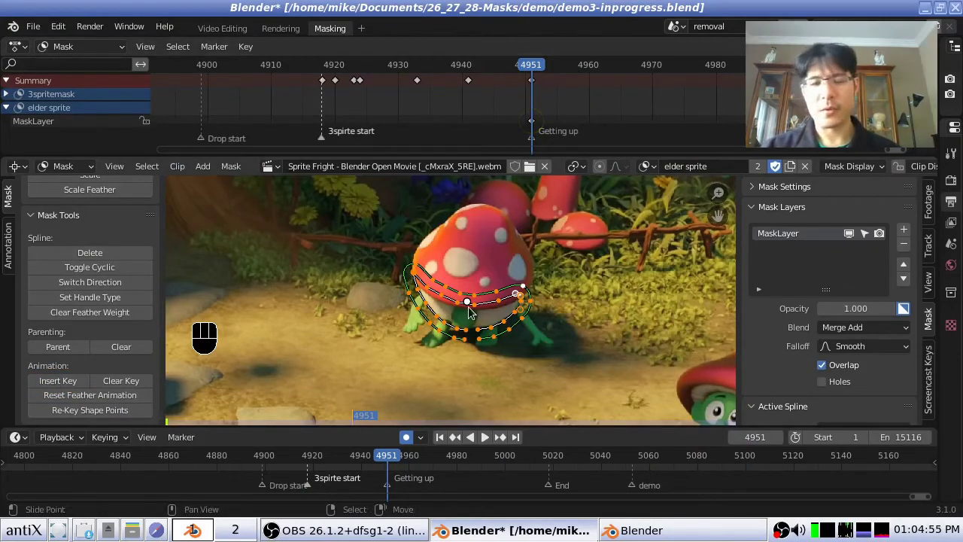
At frame 4952, move the elder sprite mask's upper points under the hat brim and down the left side of the face
key(Right)
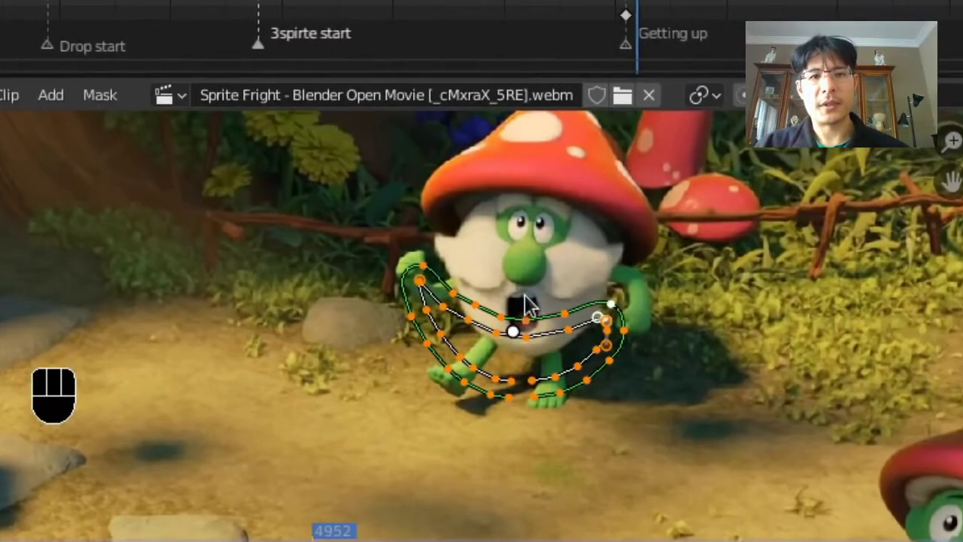
scroll(533, 276, up, 1)
scroll(533, 275, up, 1)
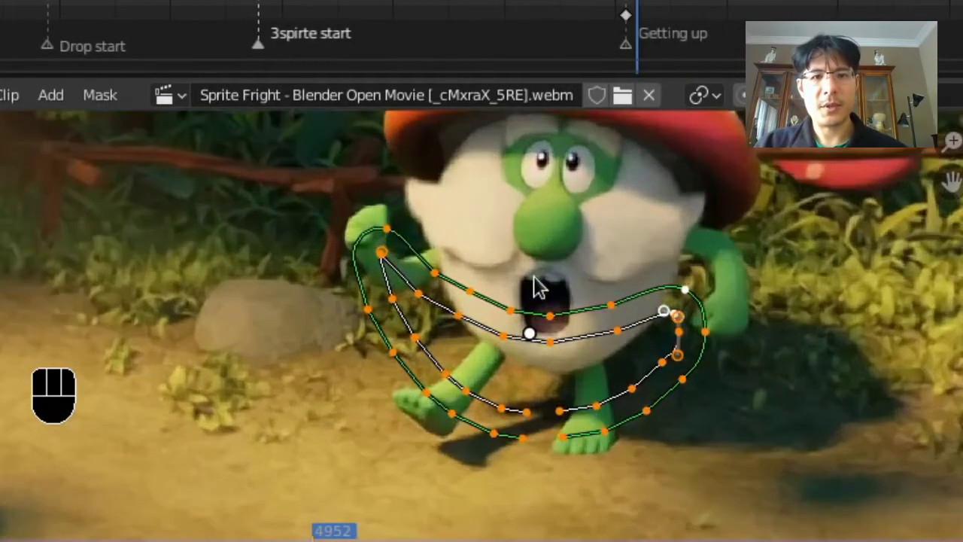
middle_drag(533, 275, 478, 368)
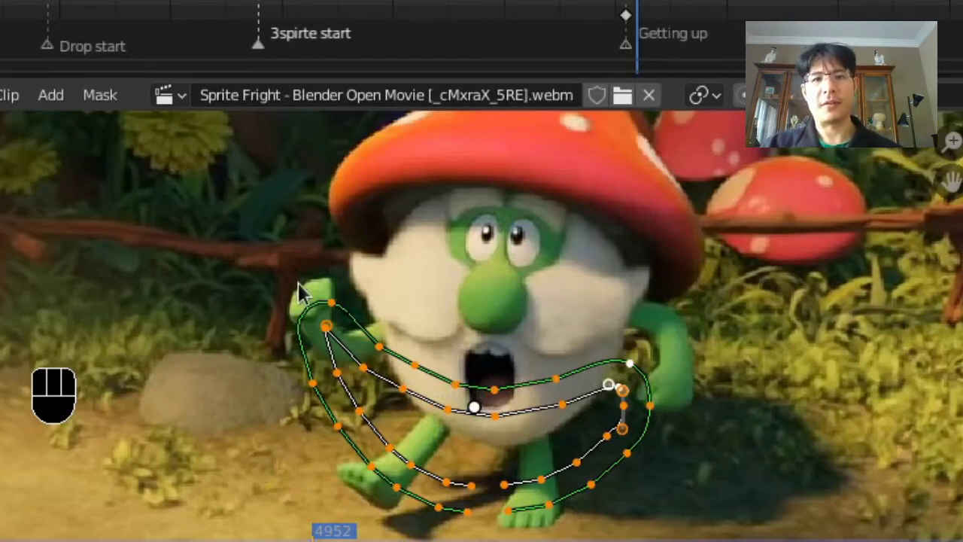
key(ctrl+z)
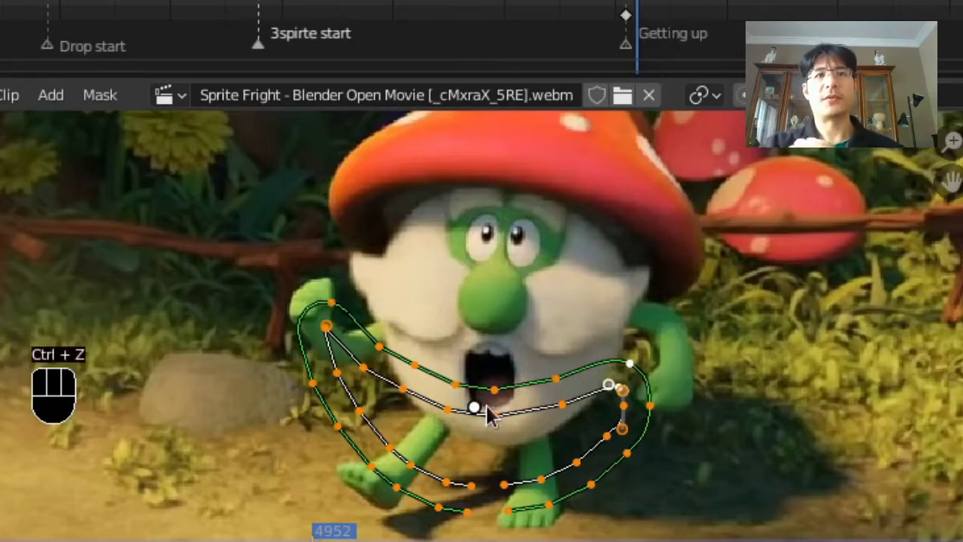
click(494, 416)
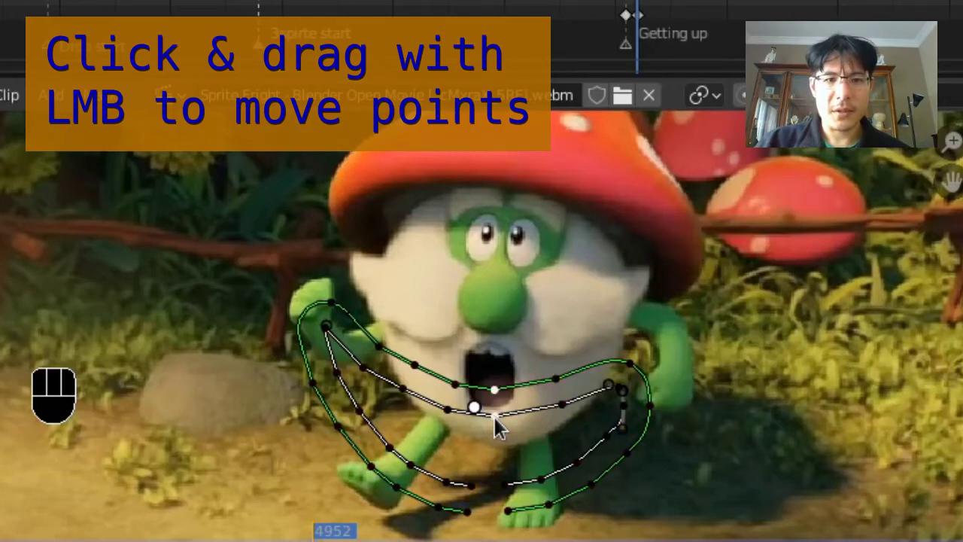
drag(495, 419, 552, 199)
drag(445, 413, 467, 194)
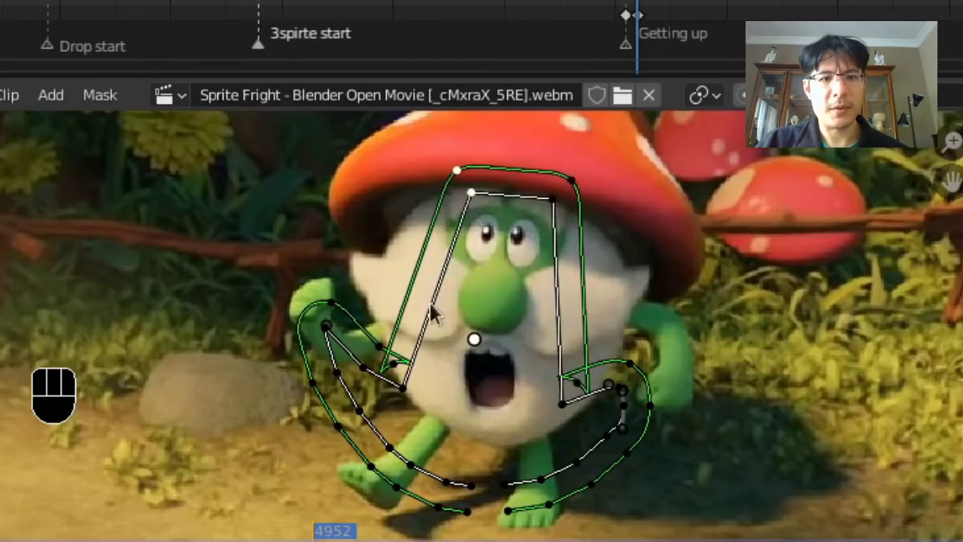
drag(403, 385, 417, 212)
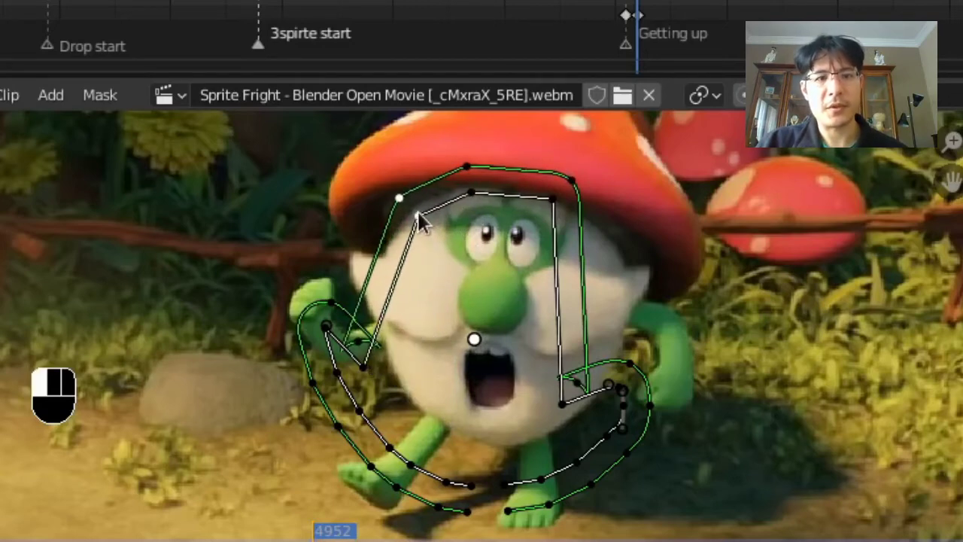
drag(366, 364, 364, 300)
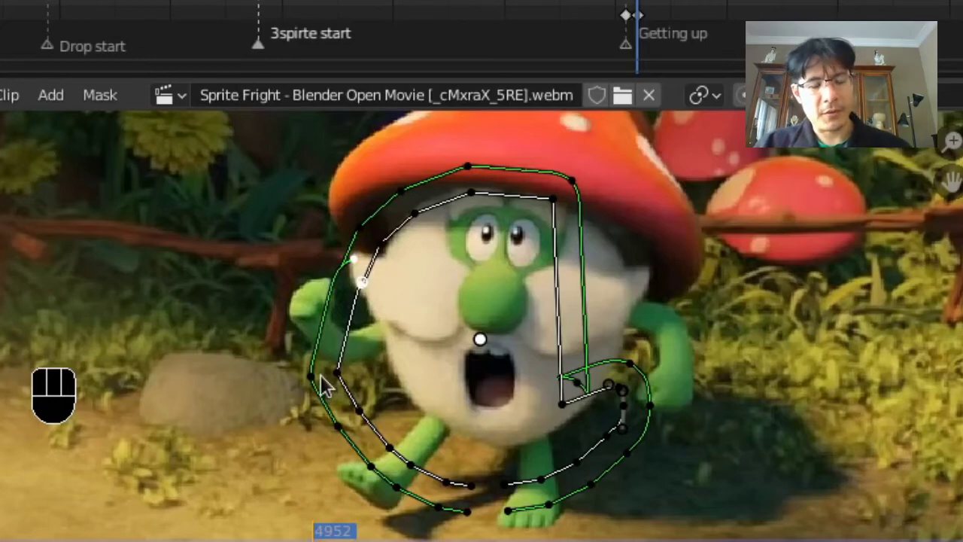
Shift the mask's lower-left points onto the left jaw, and raise the next upper-right point under the hat brim
key(b)
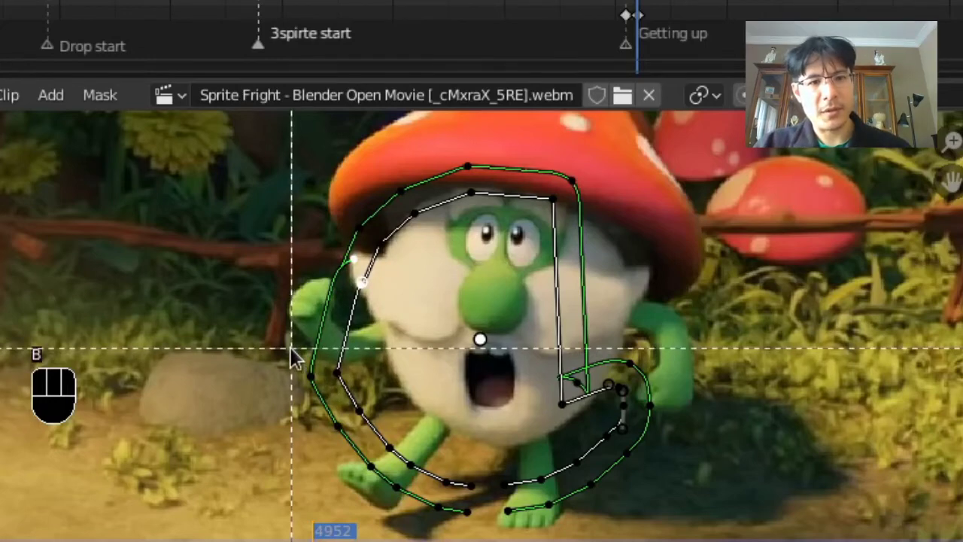
drag(292, 349, 474, 528)
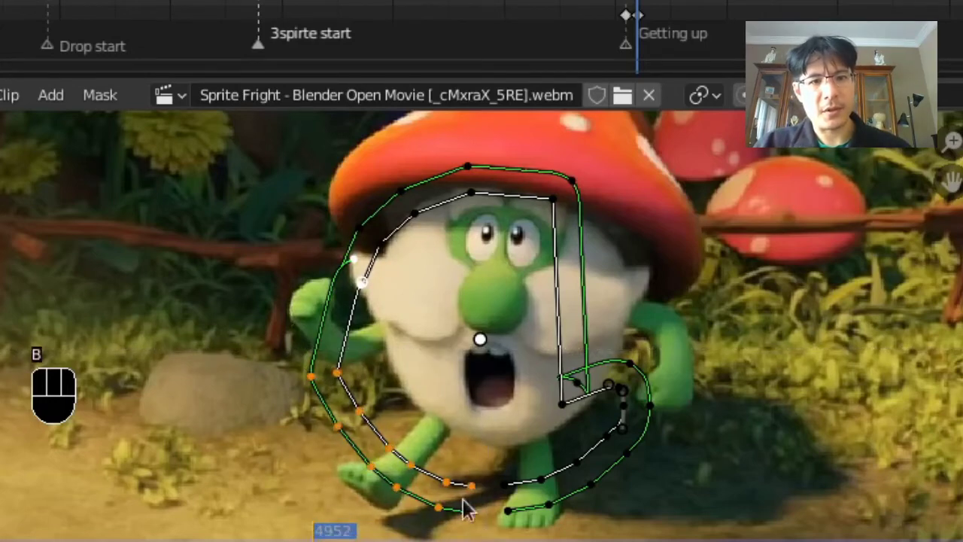
key(g)
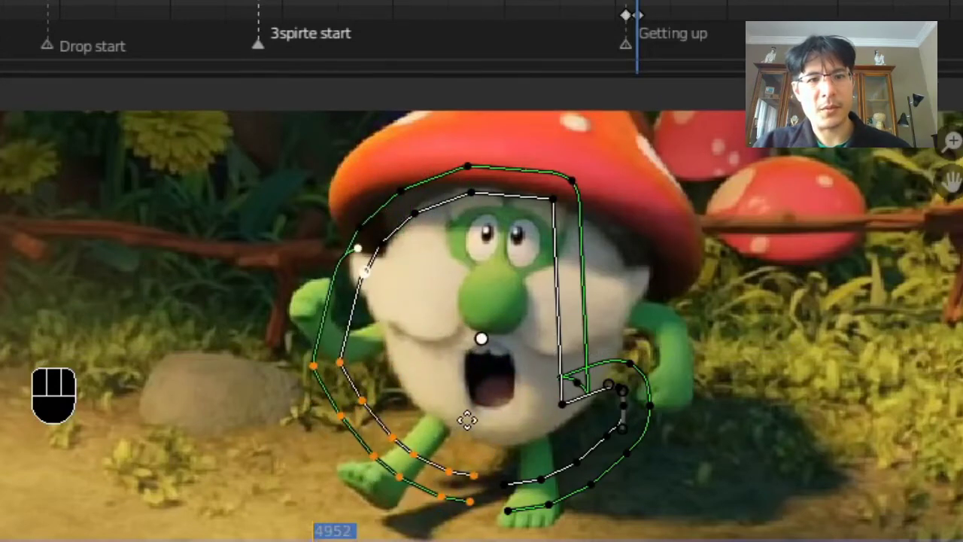
click(434, 434)
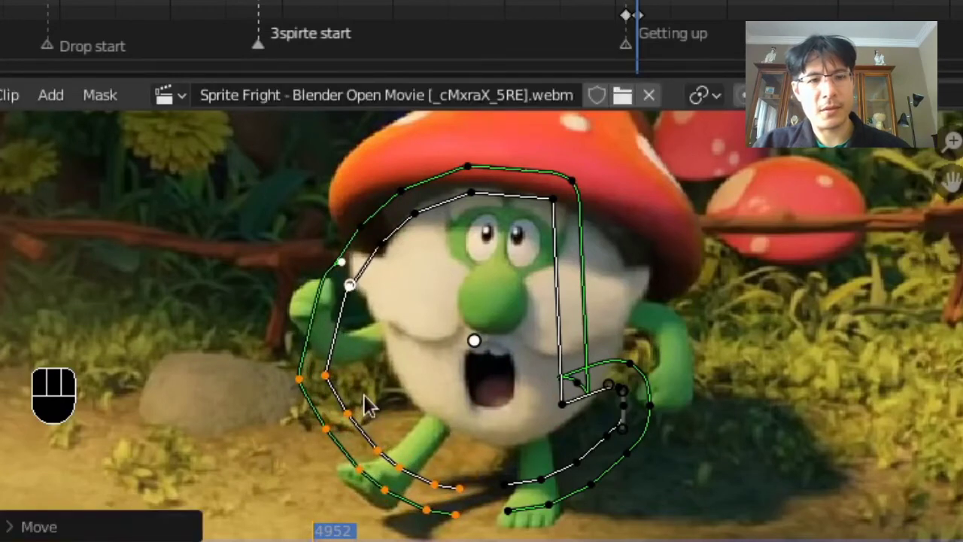
key(alt+a)
key(b)
drag(265, 349, 489, 527)
key(g)
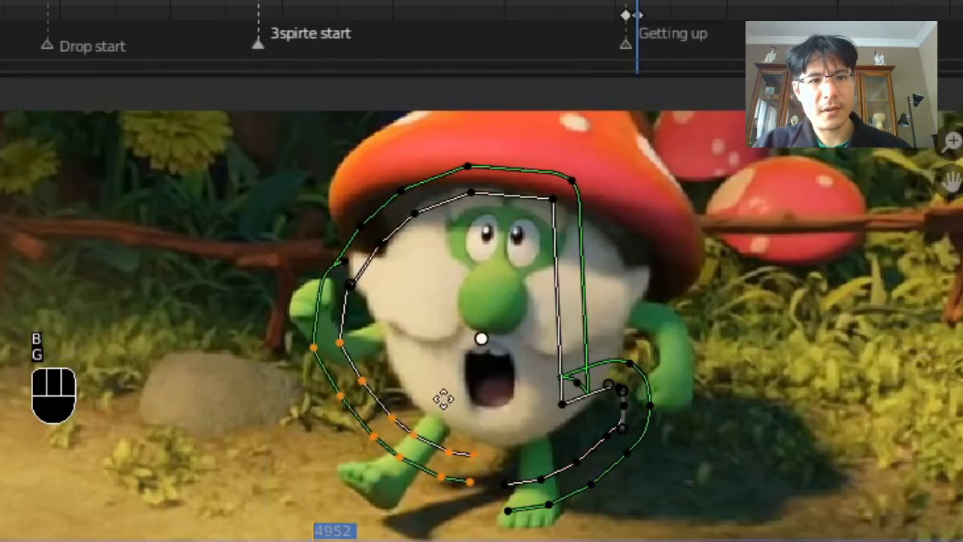
click(454, 380)
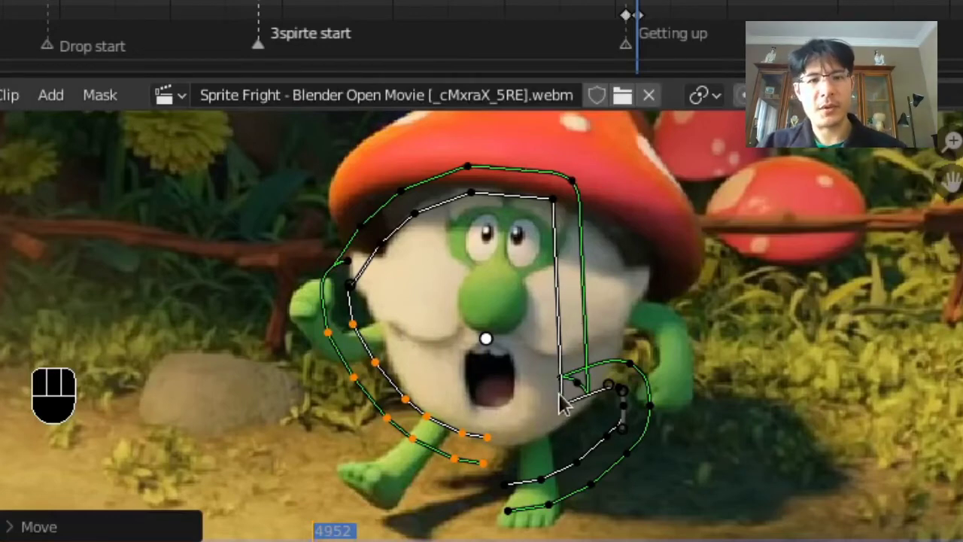
drag(563, 412, 583, 222)
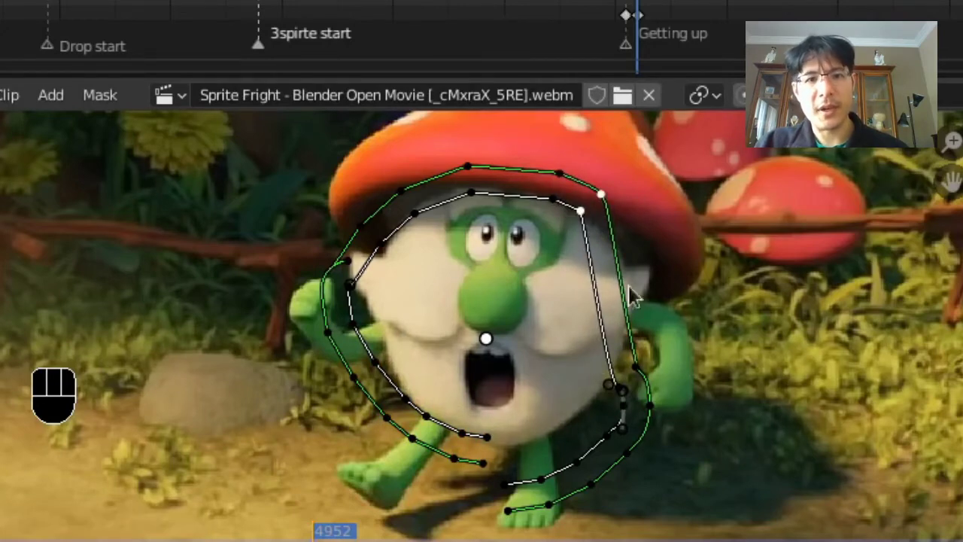
click(635, 368)
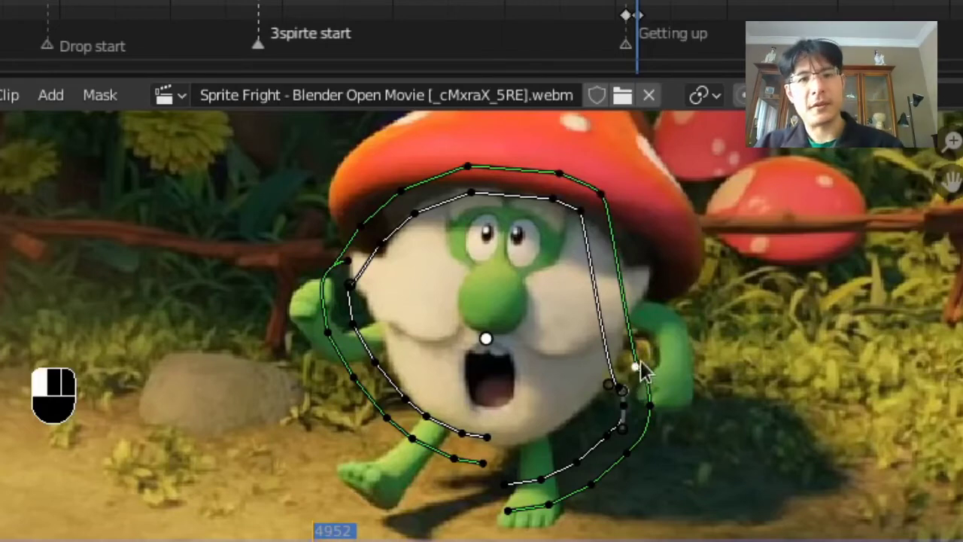
drag(639, 364, 777, 263)
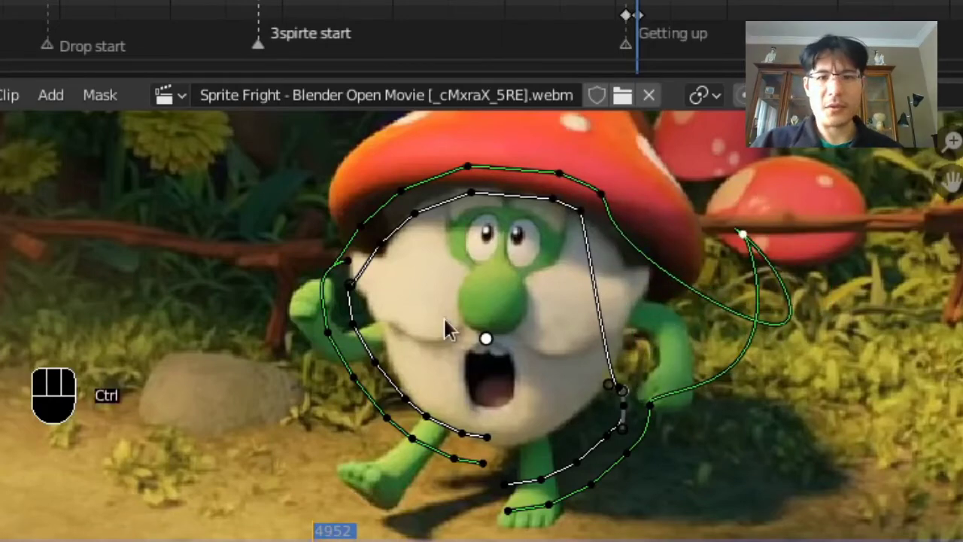
key(ctrl+z)
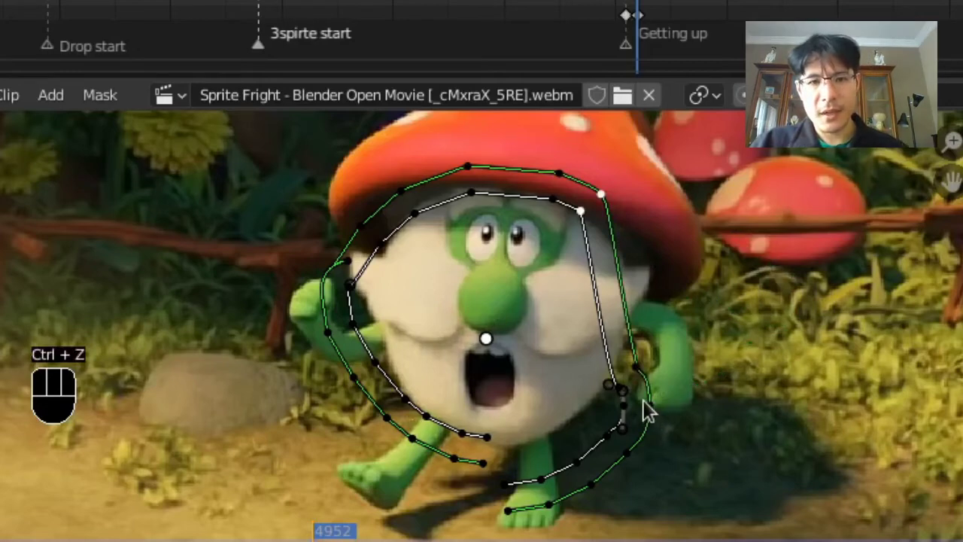
Fit the mask's remaining right-side points to the right cheek, and move its lower-right points up onto the jaw and chin
drag(611, 385, 626, 247)
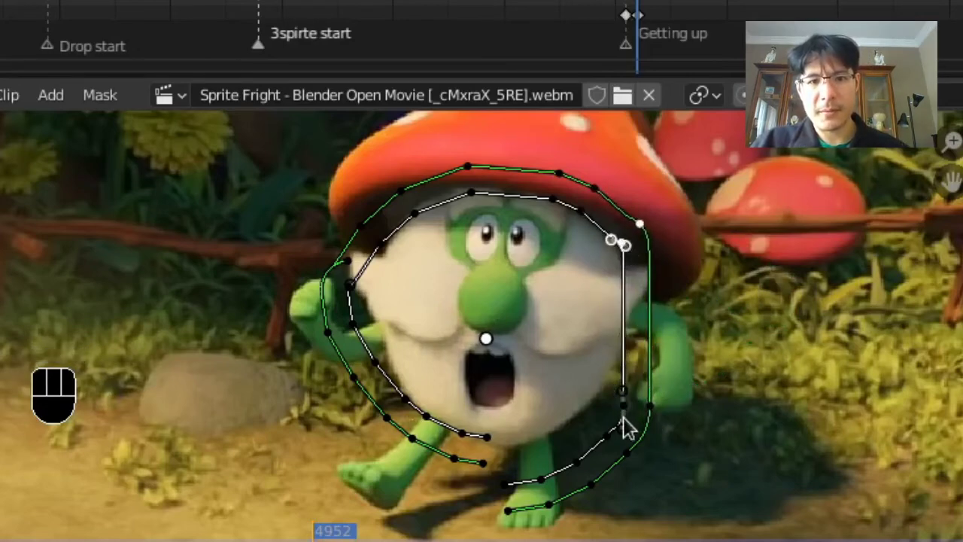
drag(623, 412, 635, 286)
click(617, 440)
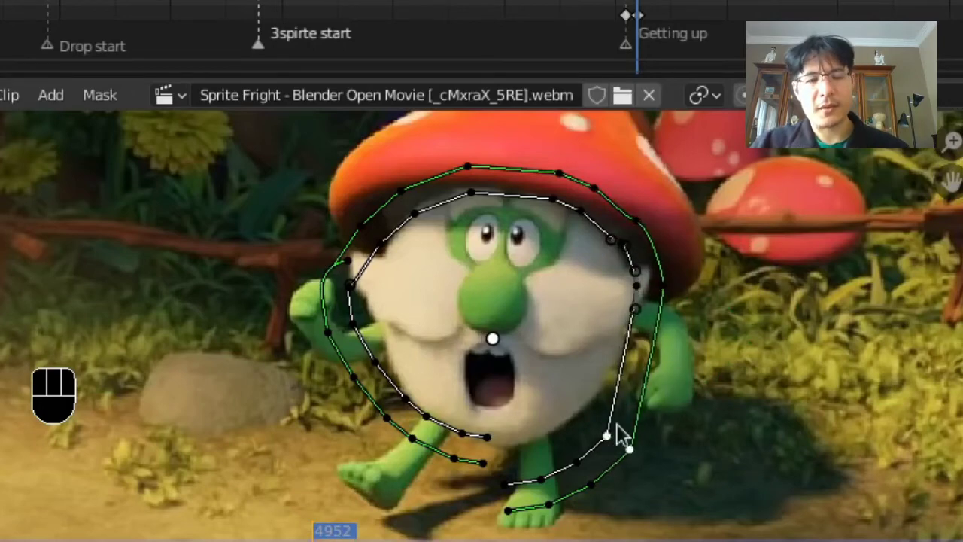
key(b)
drag(522, 407, 653, 517)
key(g)
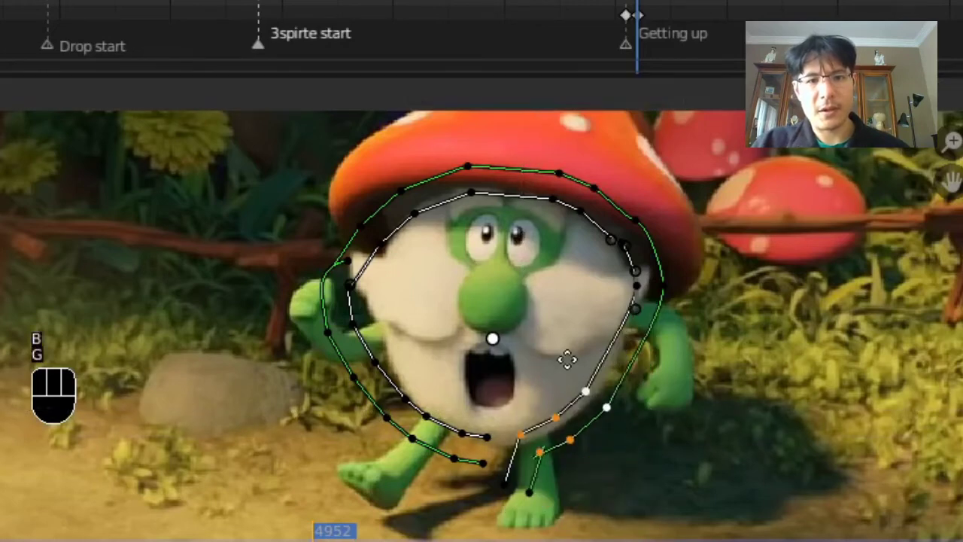
click(555, 427)
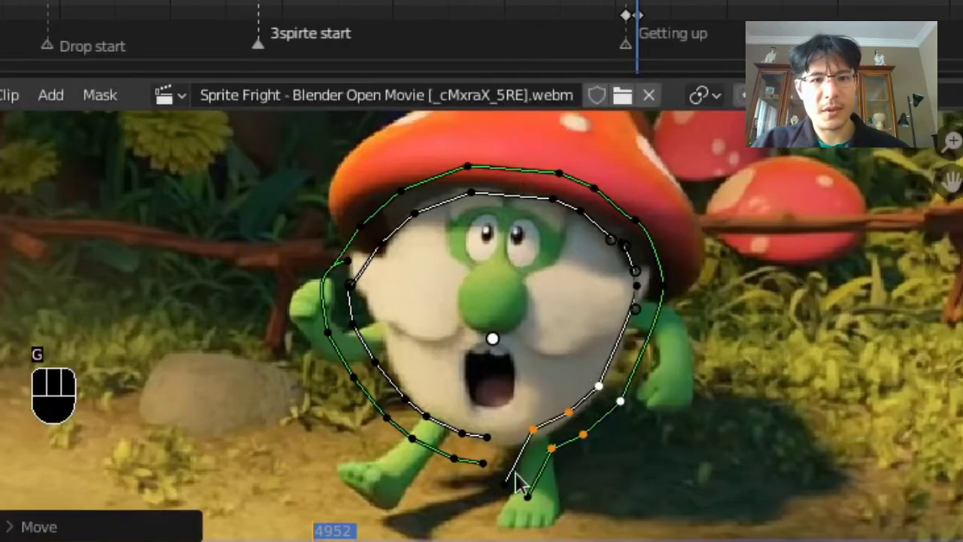
drag(510, 479, 511, 429)
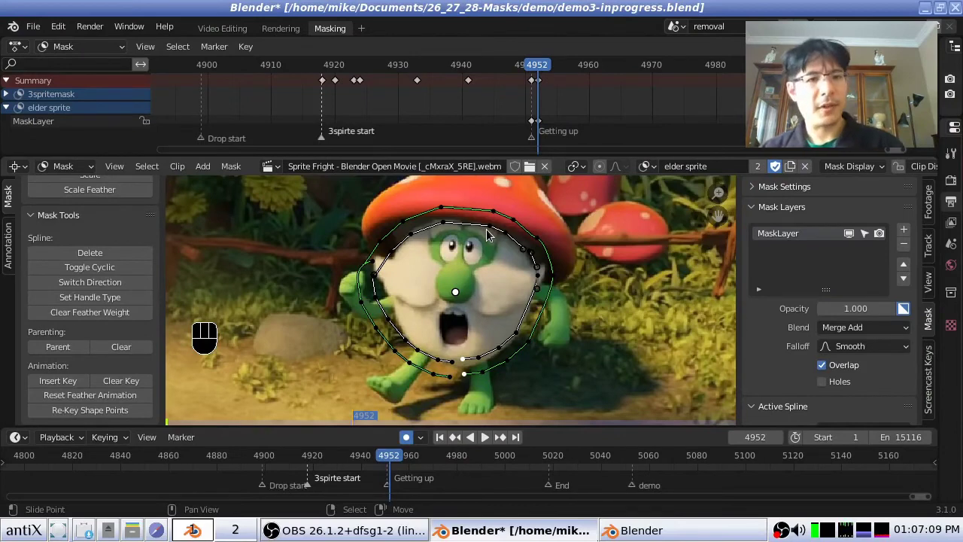
Step back and forth between frames 4951 and 4952 to compare the mask's two shapes against the elder sprite
key(Left)
key(Right)
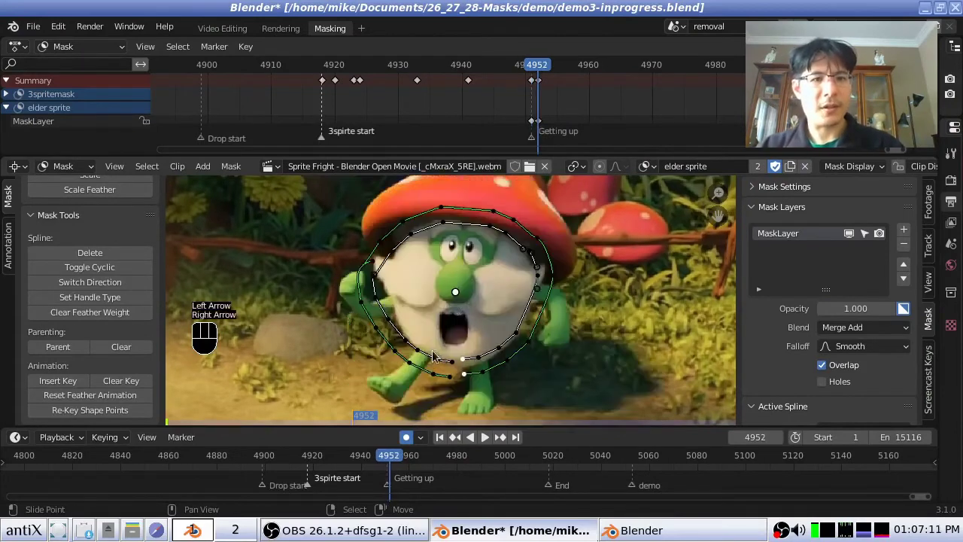
key(Left)
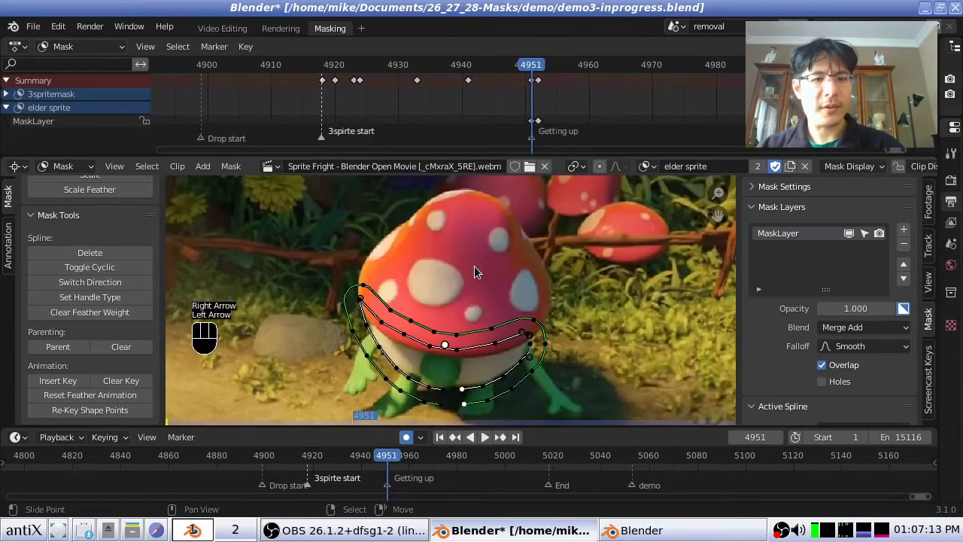
key(Right)
key(Left)
key(Right)
Play and scrub the footage after frame 4952 to examine when the elder sprite's face moves away from the mask
scroll(474, 265, down, 4)
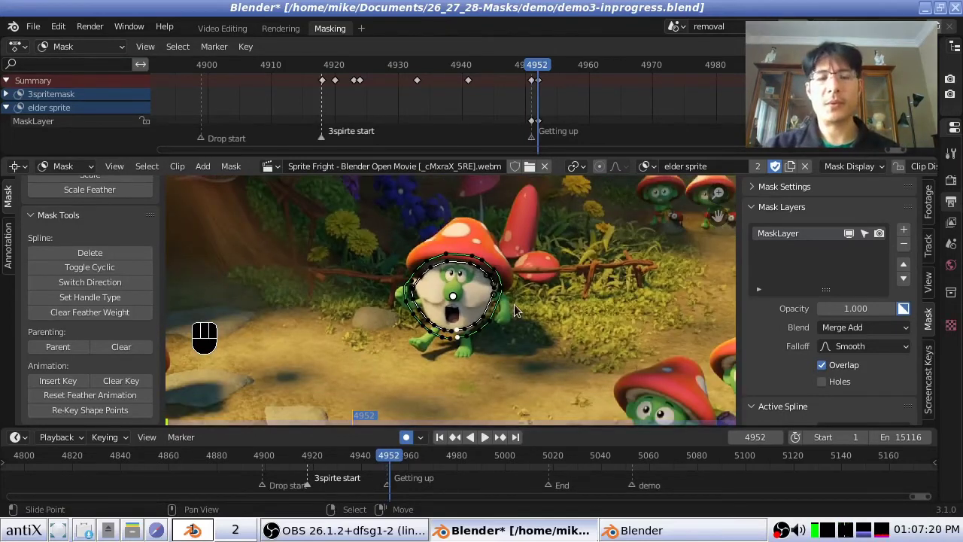
scroll(515, 309, down, 2)
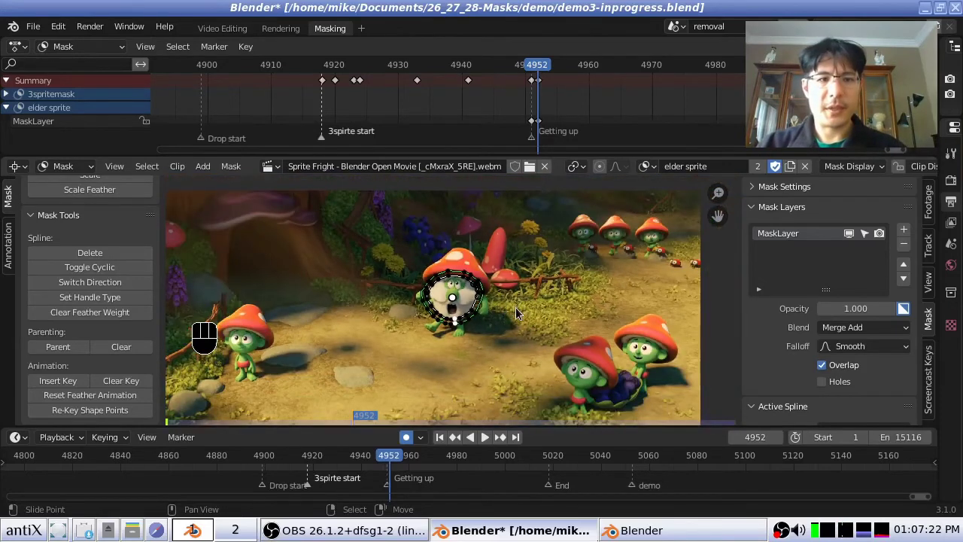
scroll(516, 307, down, 1)
middle_drag(515, 307, 513, 254)
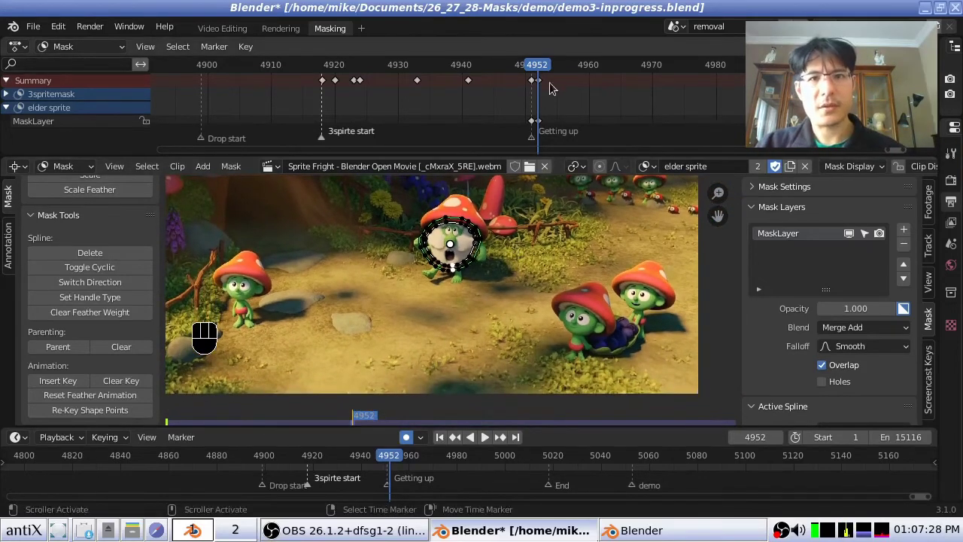
scroll(549, 92, down, 1)
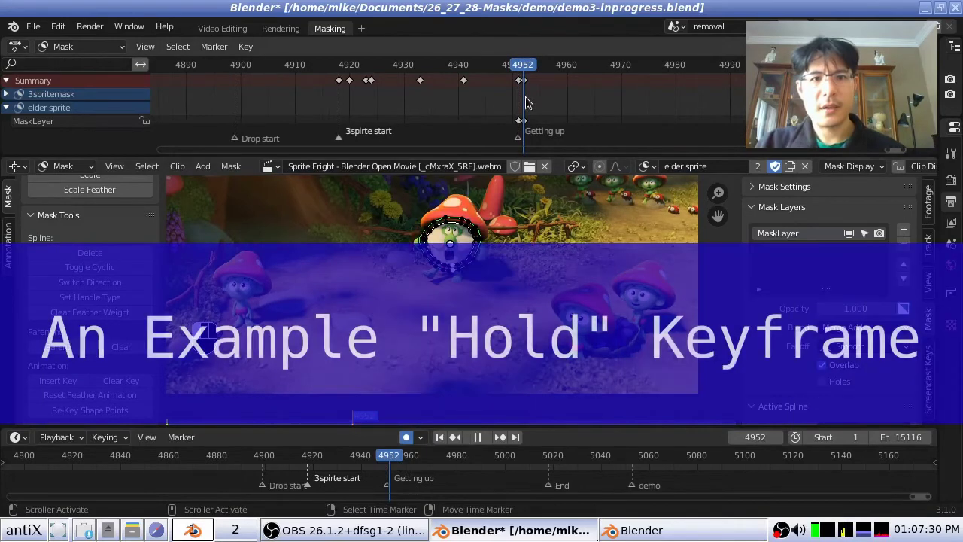
key(space)
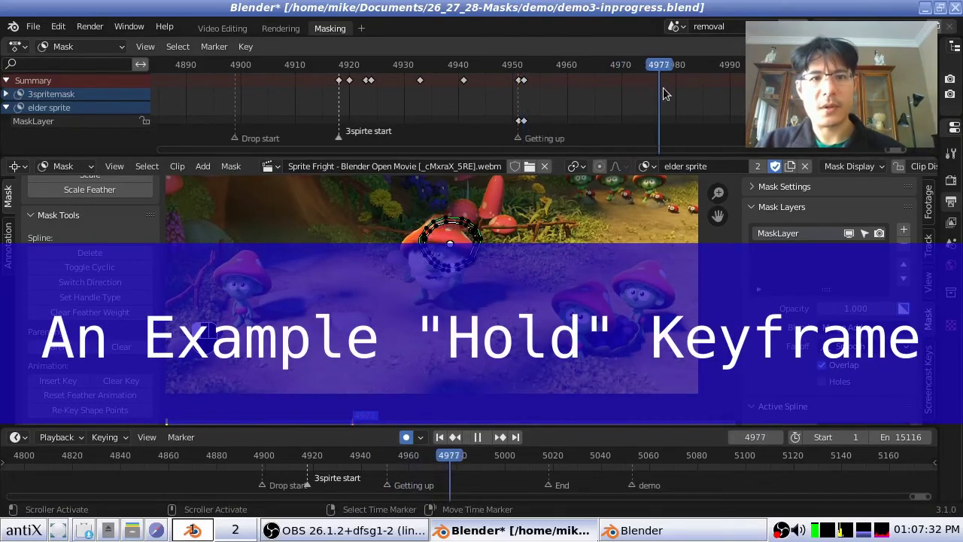
drag(598, 94, 591, 68)
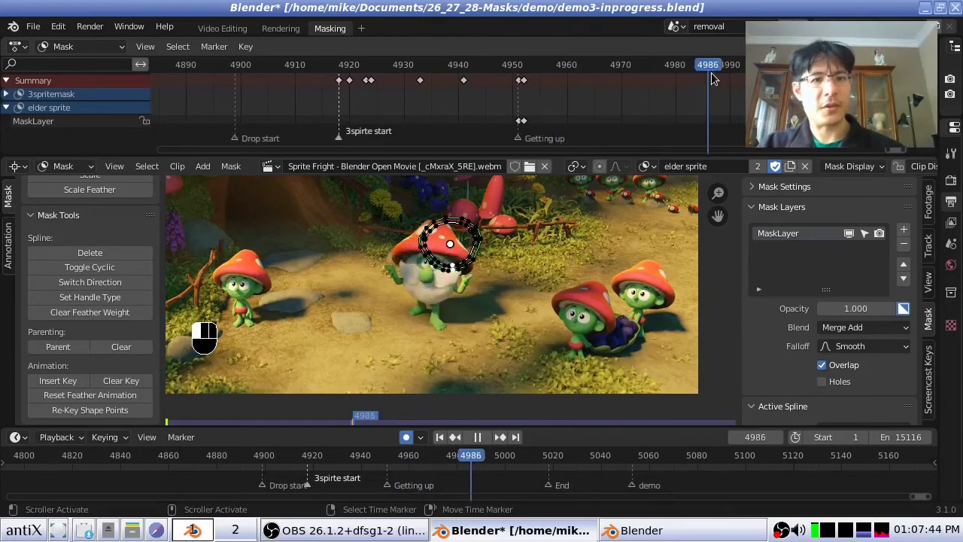
drag(655, 82, 605, 79)
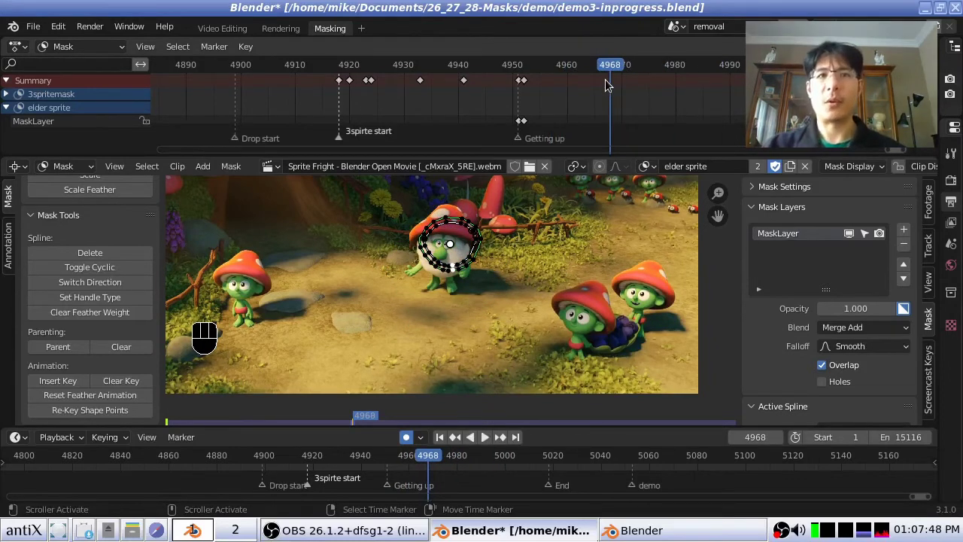
Go back to frame 4961, select all points of the elder sprite mask and insert a hold shape keyframe
key(shift+ctrl+space)
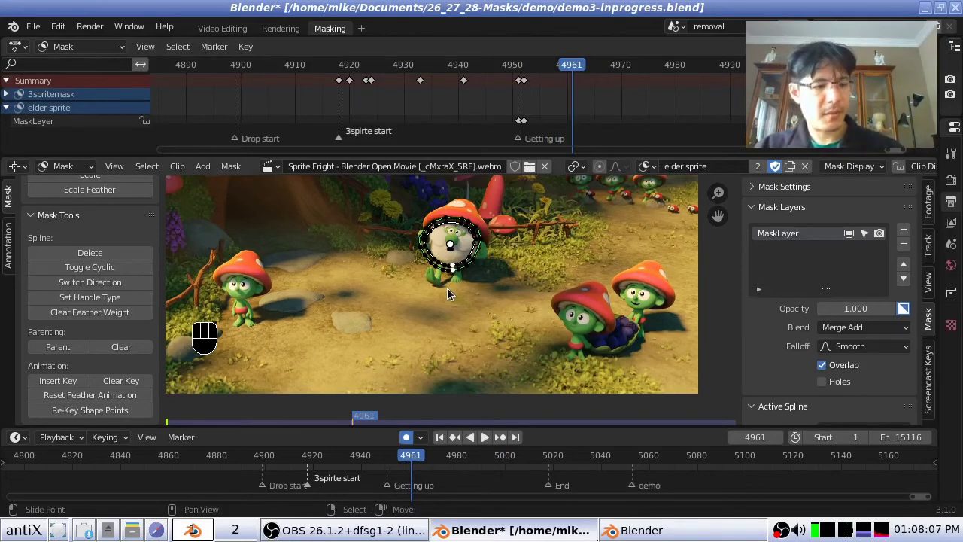
key(a)
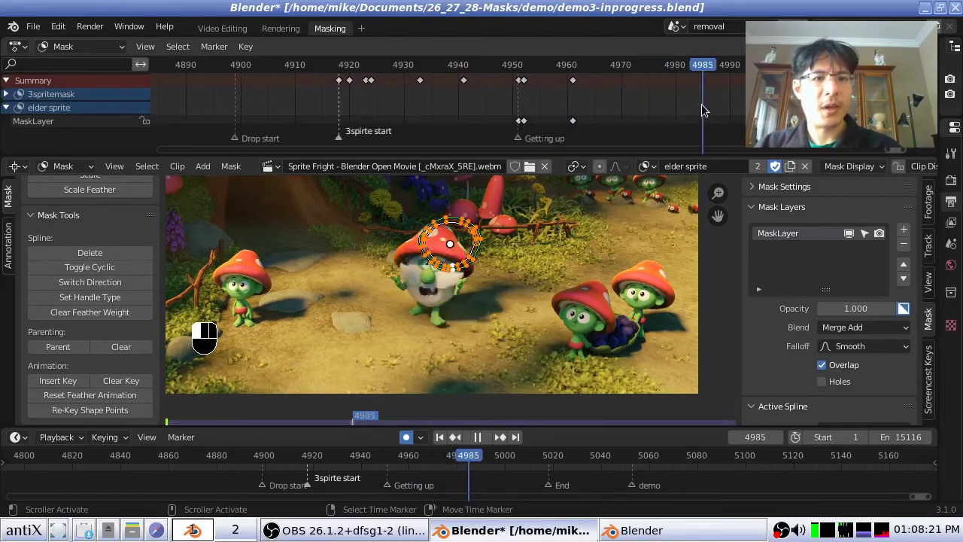
At frame 4991, move the elder sprite mask down onto the sprite's face and scale it up to cover the face
click(737, 126)
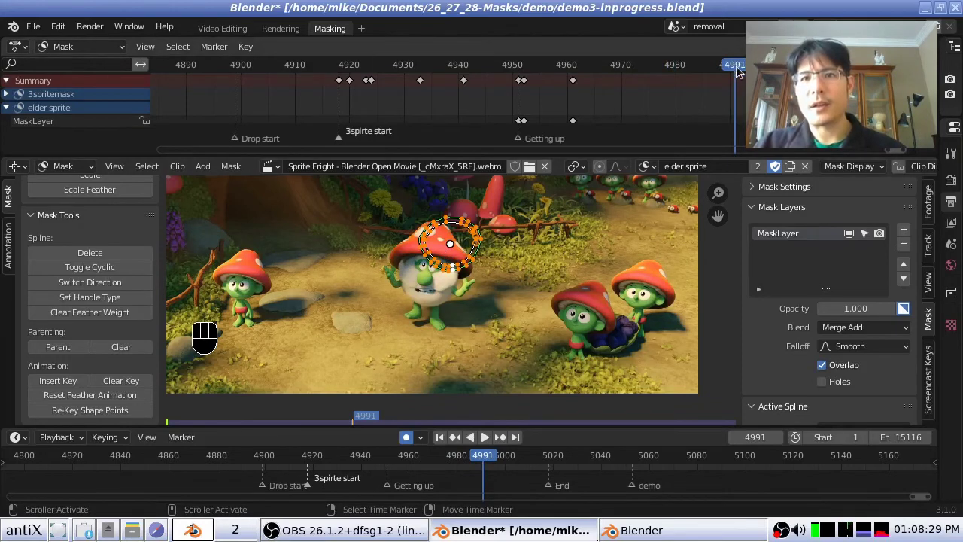
key(g)
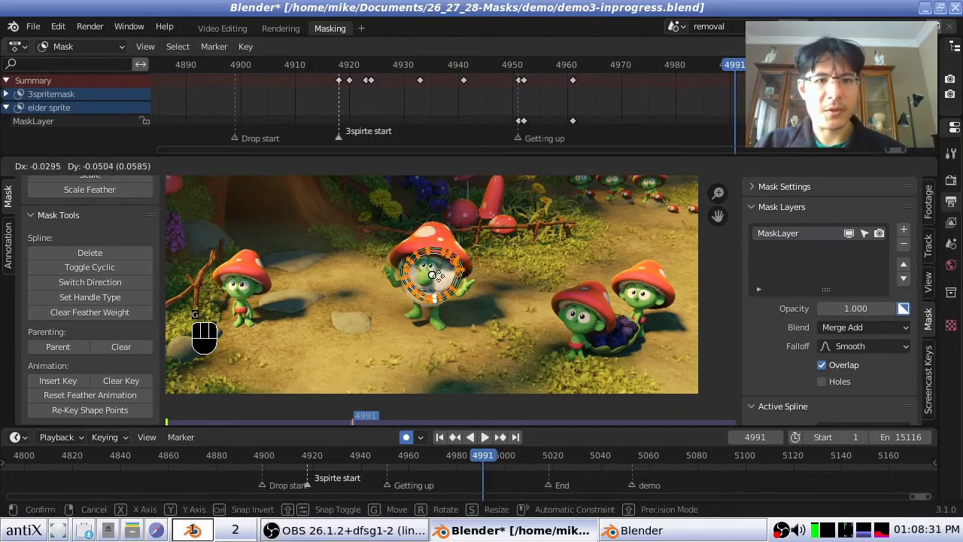
click(430, 293)
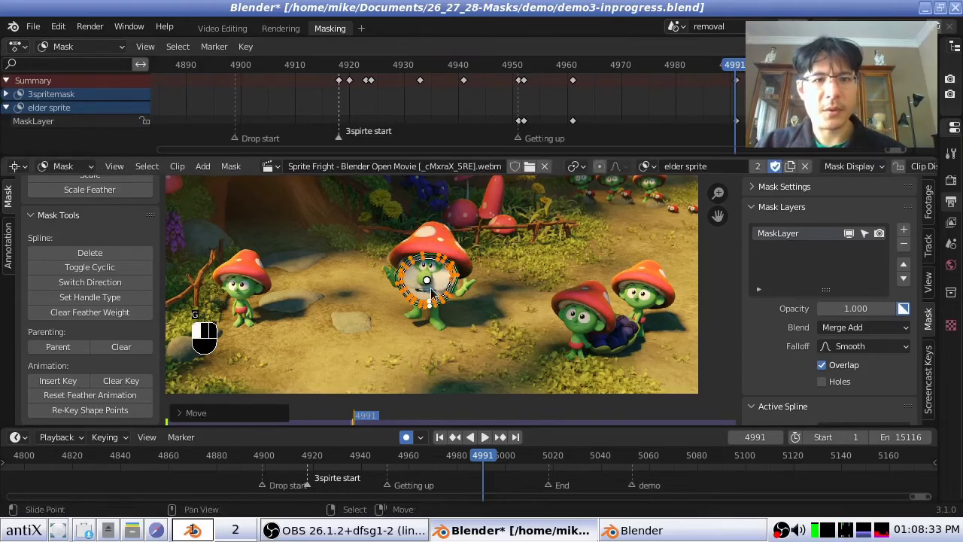
scroll(433, 295, up, 4)
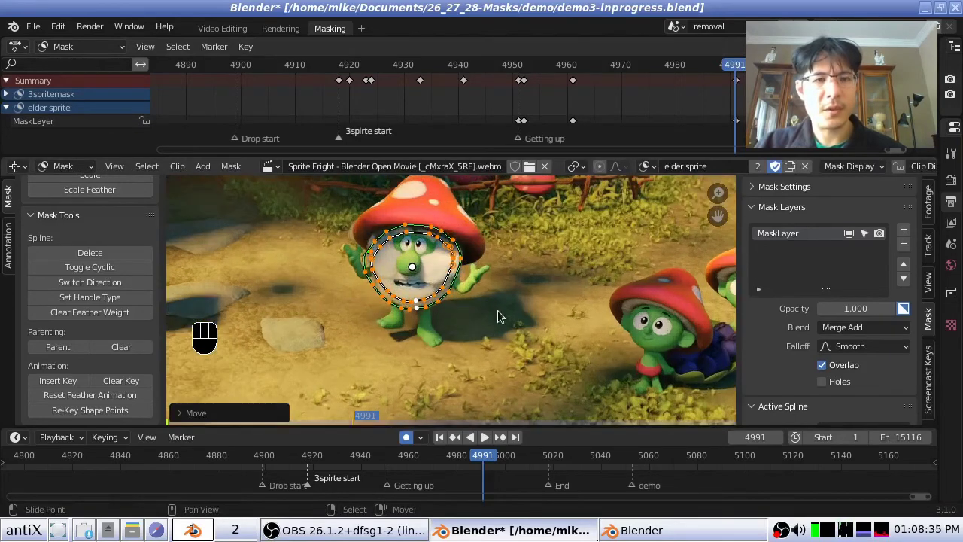
key(s)
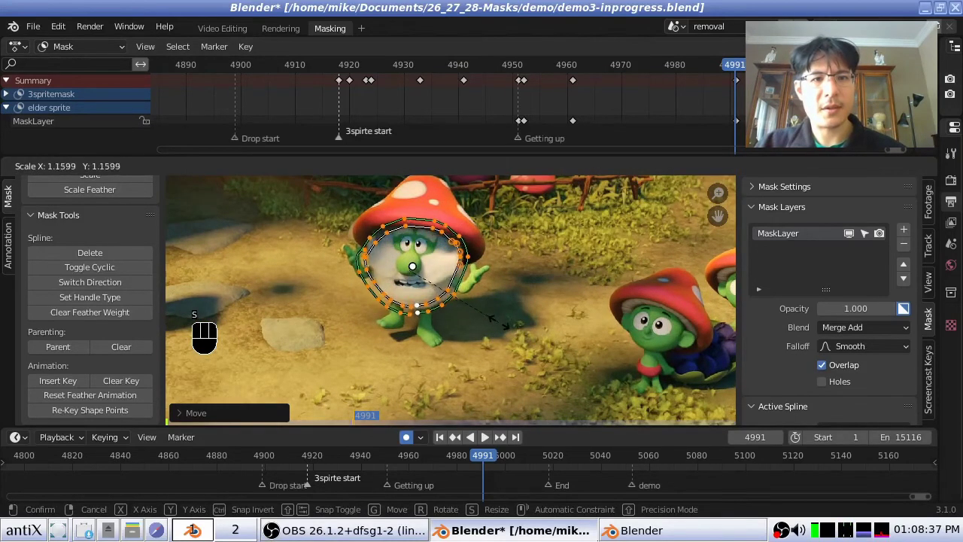
click(512, 332)
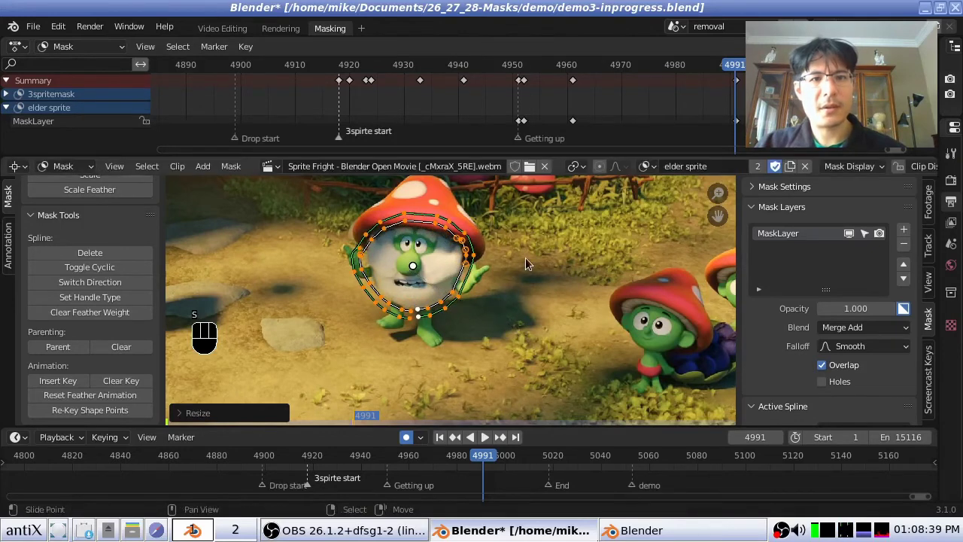
Step through frames 4961 to 4991 one by one to examine how closely the mask follows the elder sprite's face
scroll(525, 257, down, 3)
middle_drag(557, 274, 550, 291)
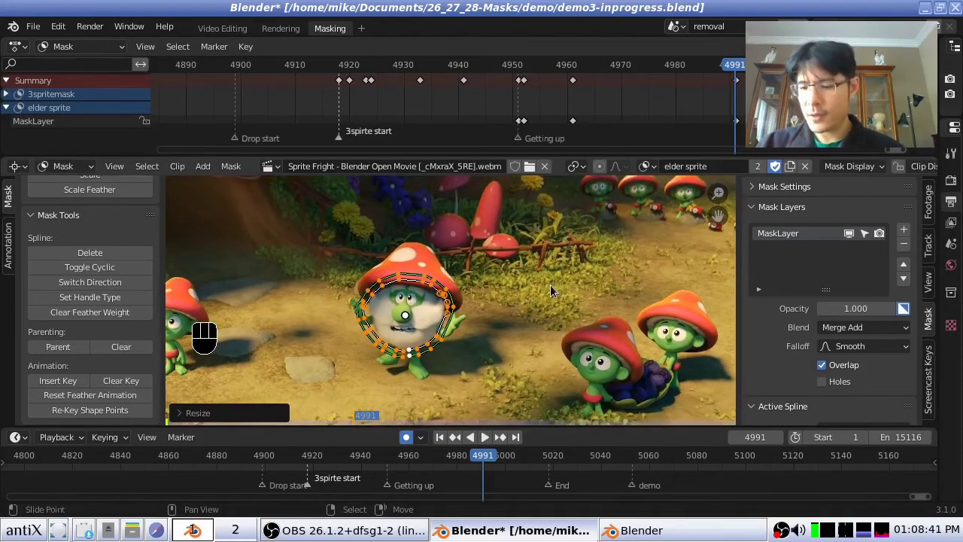
key(Down)
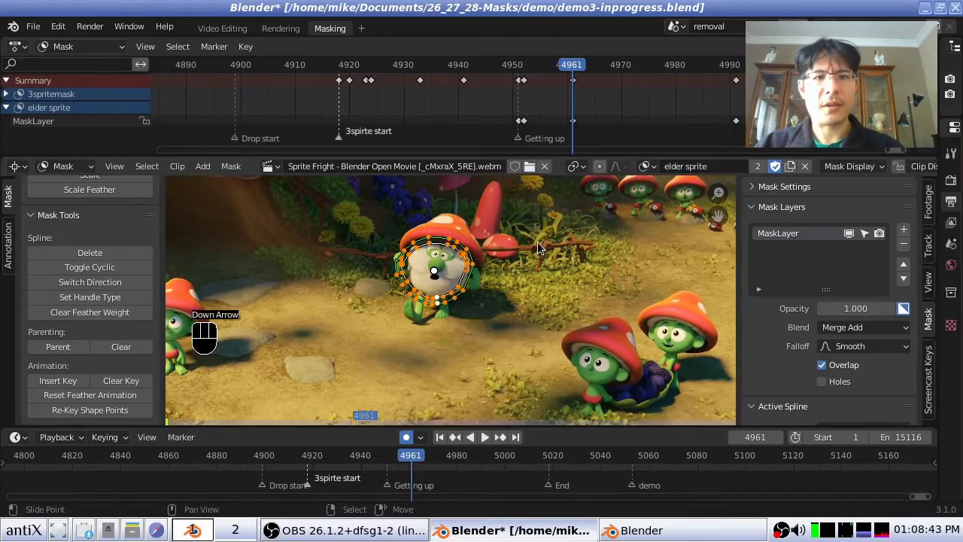
key(Right)
key(Right)
key(Right)
key(Right)
key(Right)
key(Right)
key(Right)
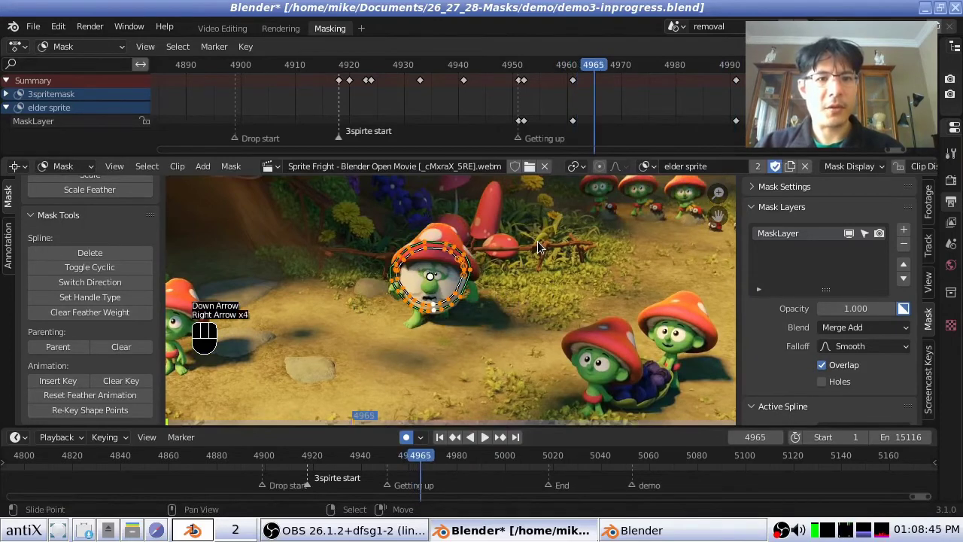
key(Right)
key(Right)
key(Right)
key(Right)
key(Right)
key(Right)
key(Right)
key(Right)
key(Right)
key(Right)
key(Right)
key(Right)
key(Right)
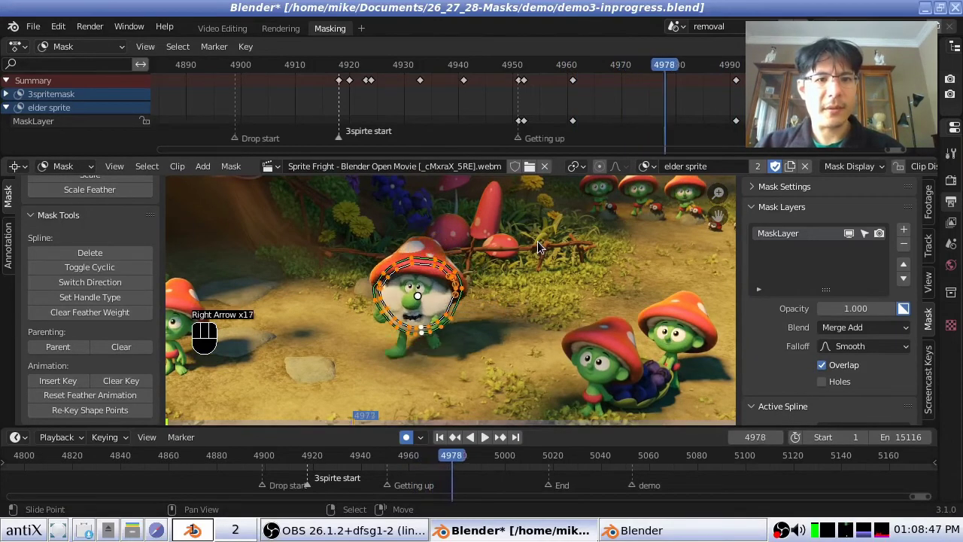
key(Right)
key(Right)
key(Right)
key(Right)
key(Right)
key(Right)
key(Right)
key(Right)
key(Right)
key(Right)
key(Right)
key(Right)
key(Right)
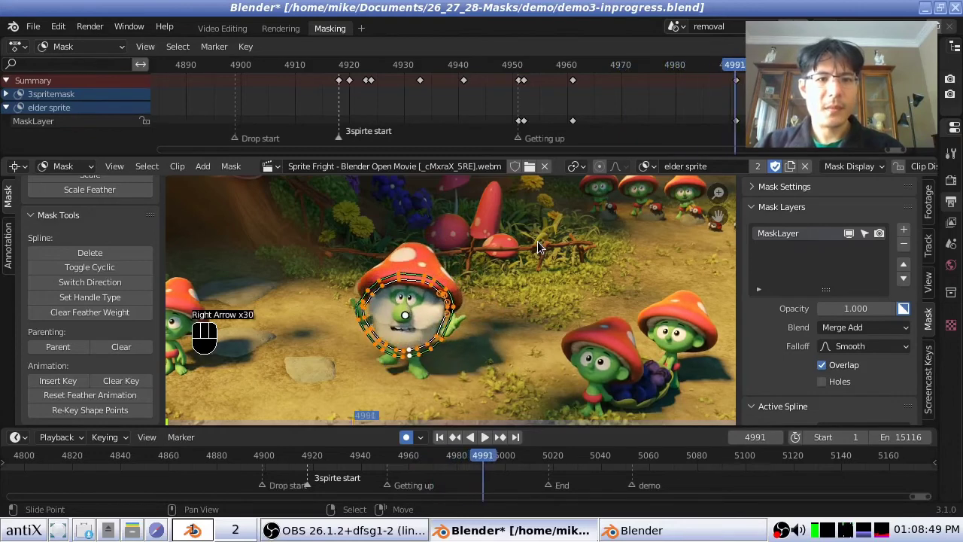
Go back to frame 4981 and move the elder sprite mask down so it covers the lowered face
key(Left)
key(Left)
key(Left)
key(Left)
key(Left)
key(Left)
key(Left)
key(Left)
key(Left)
key(Left)
key(Left)
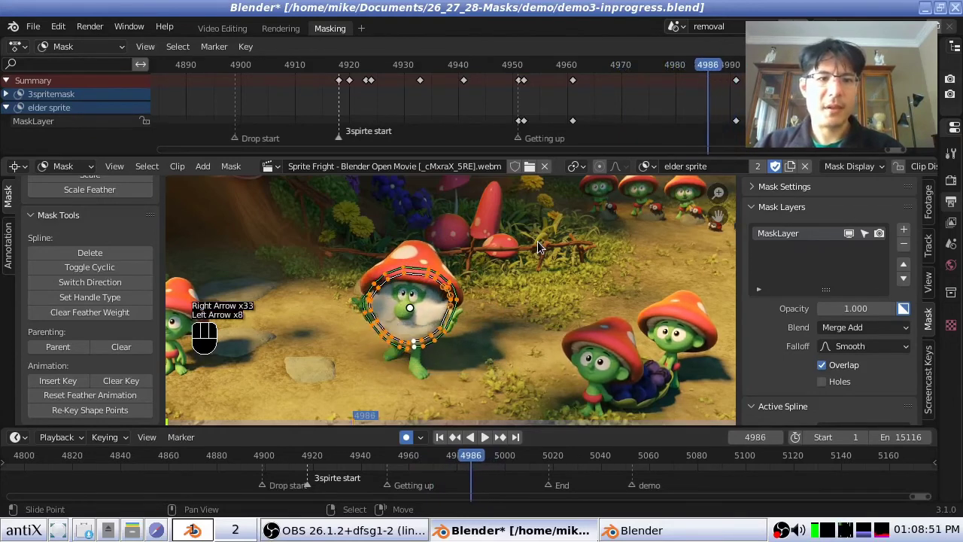
key(Left)
key(Left)
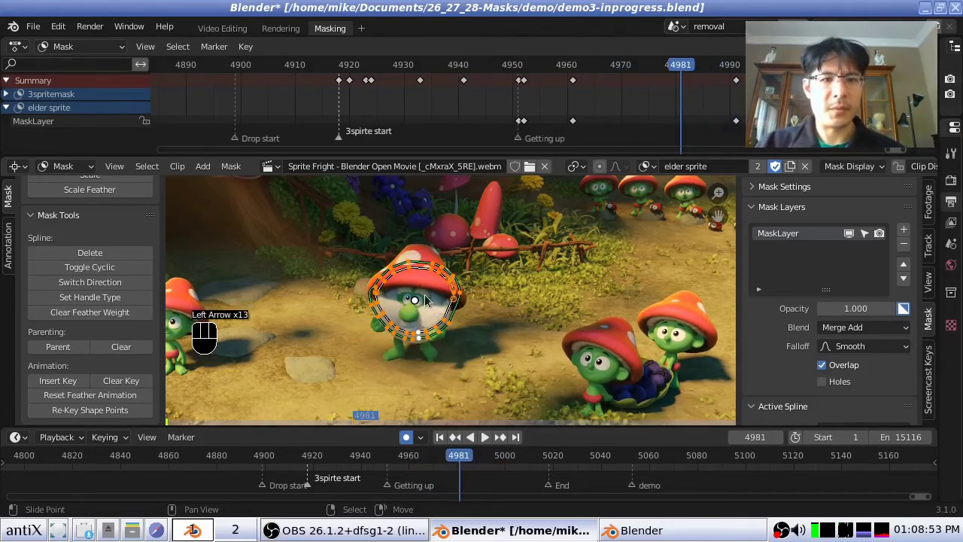
key(g)
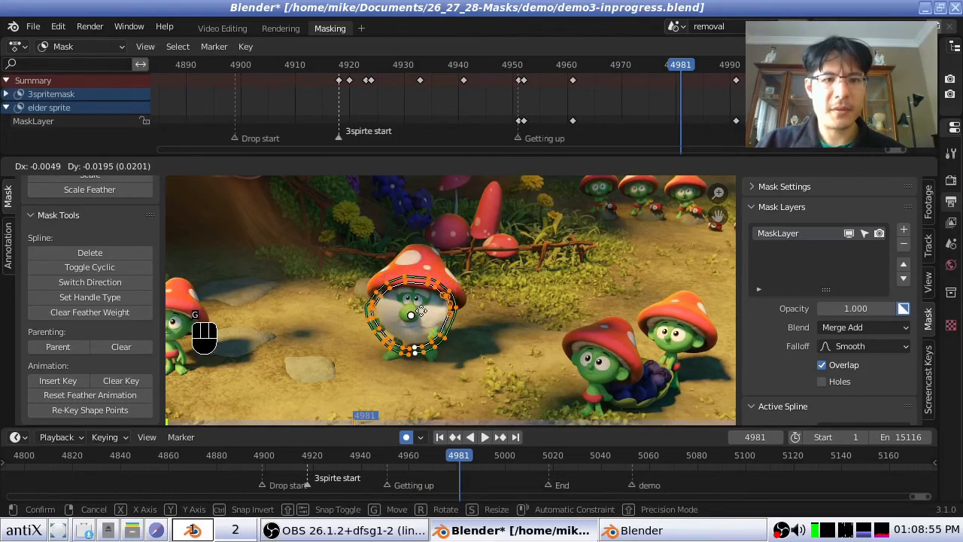
click(422, 311)
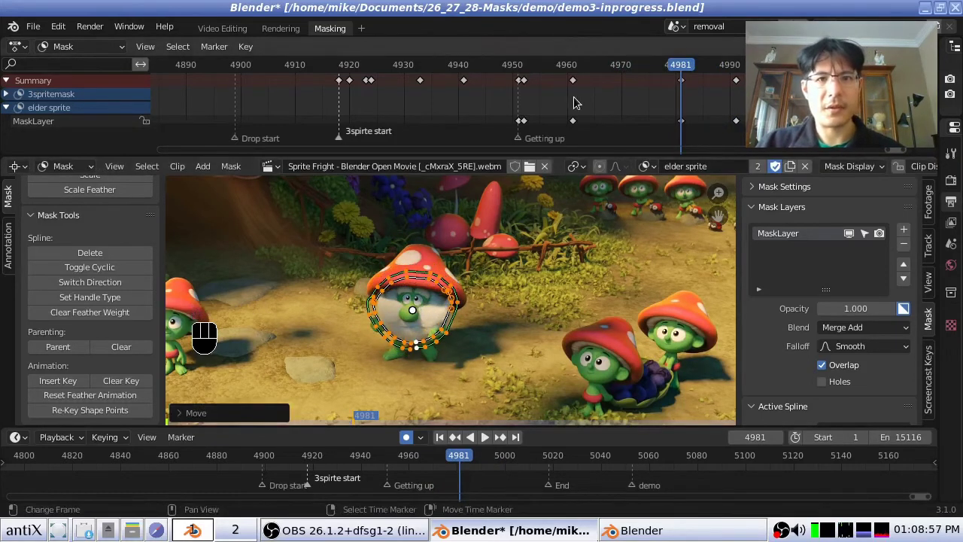
Play the footage from around frame 4961 to 4991 to check the elder sprite mask's motion
click(574, 102)
drag(574, 102, 577, 102)
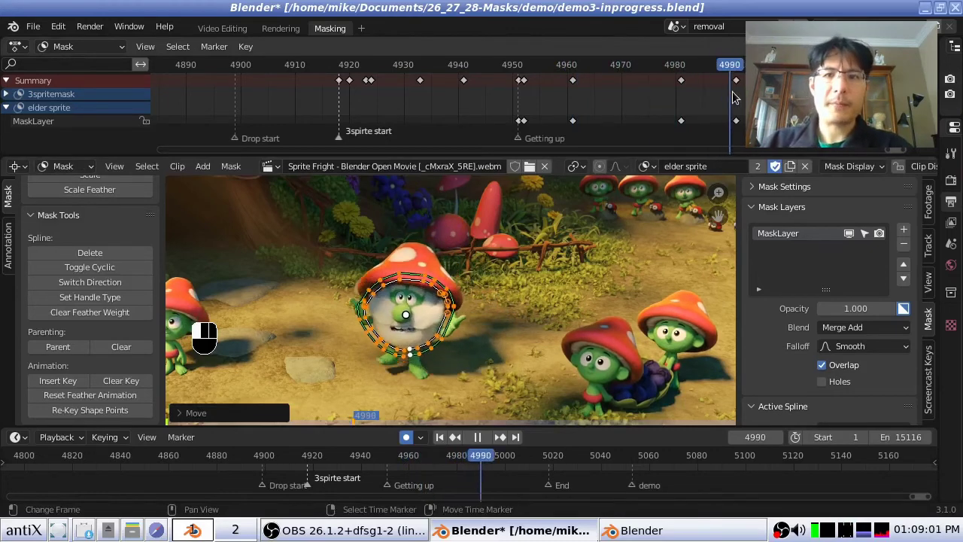
key(space)
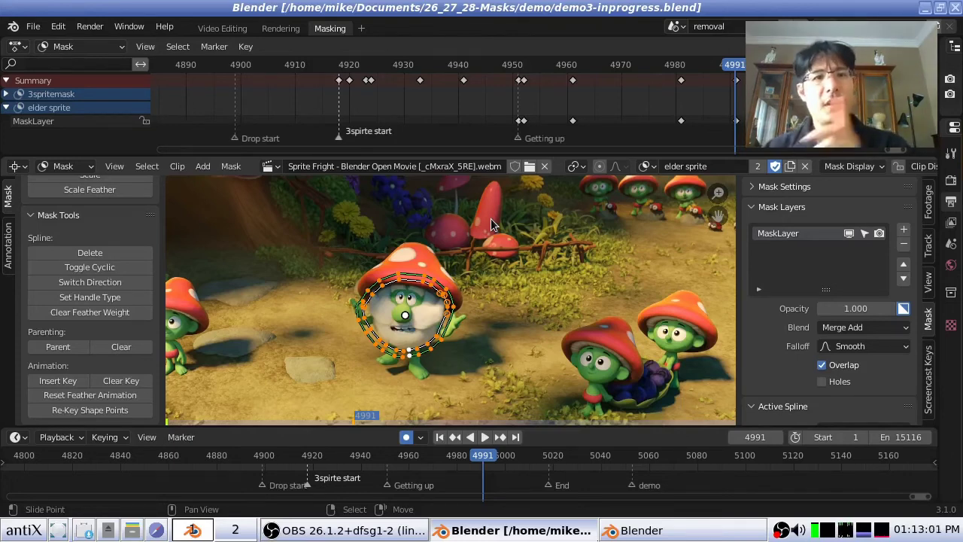
Switch to the 3spritemask mask and compare frame 5018 at the End marker with frame 5019 across the scene cut
click(651, 165)
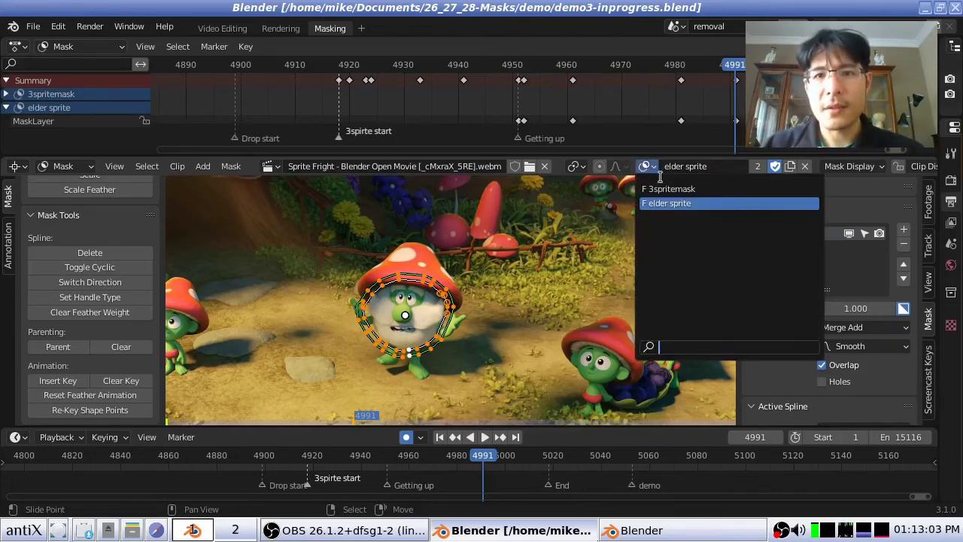
click(668, 190)
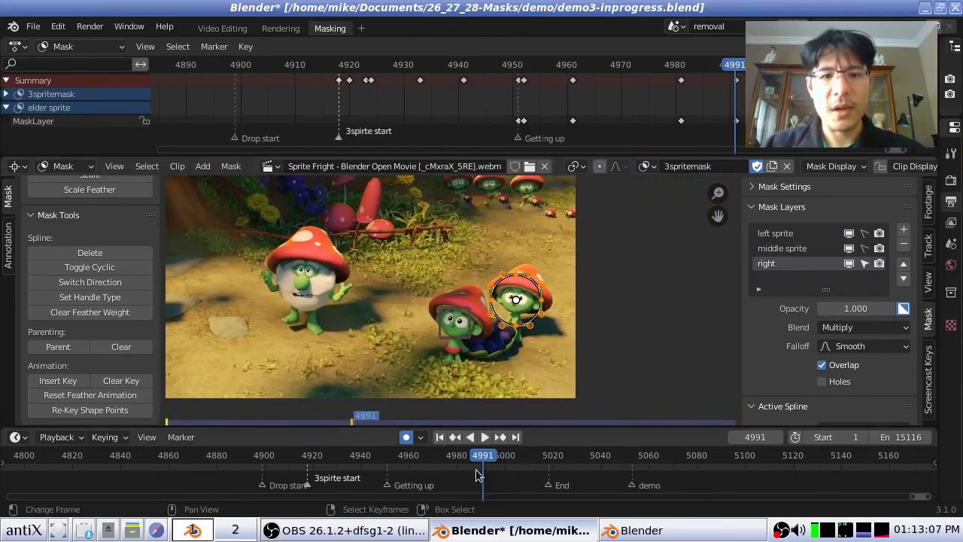
key(space)
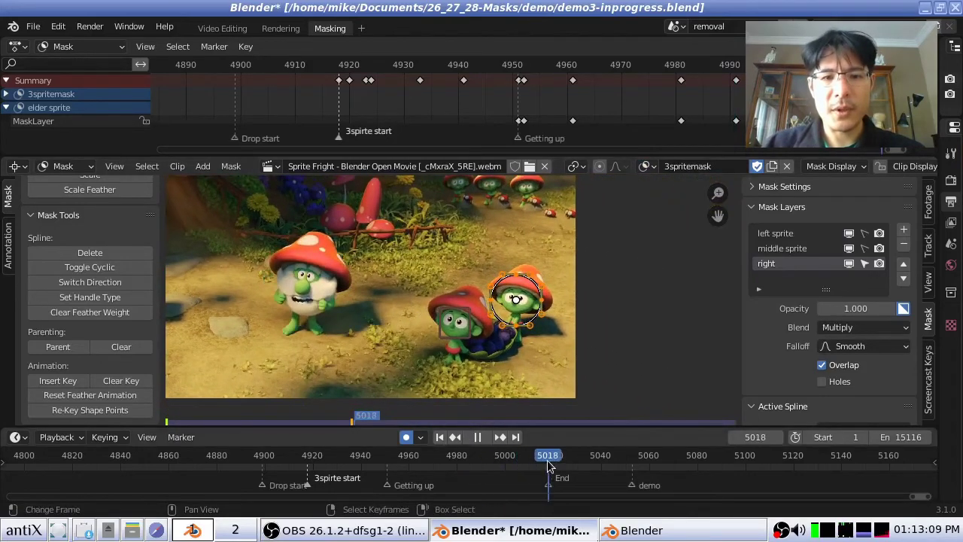
key(space)
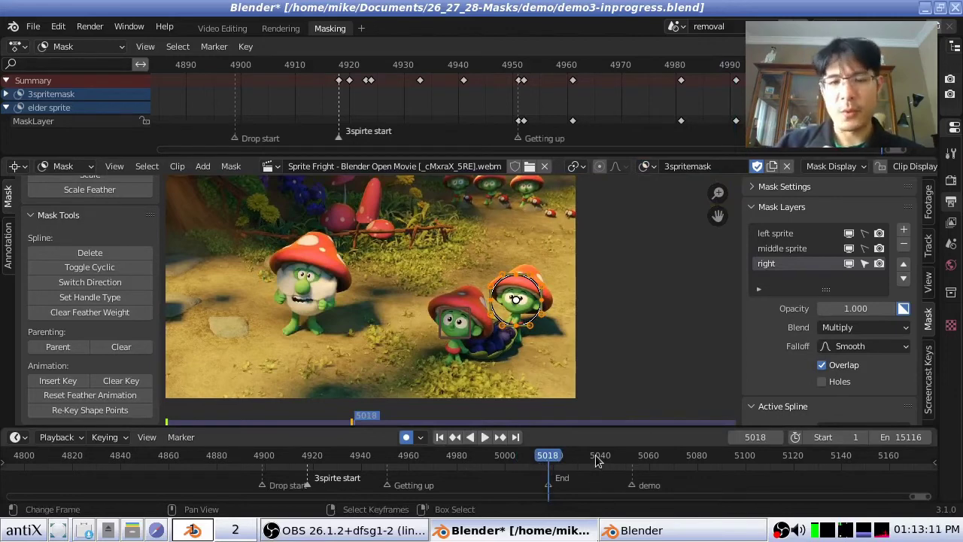
key(Right)
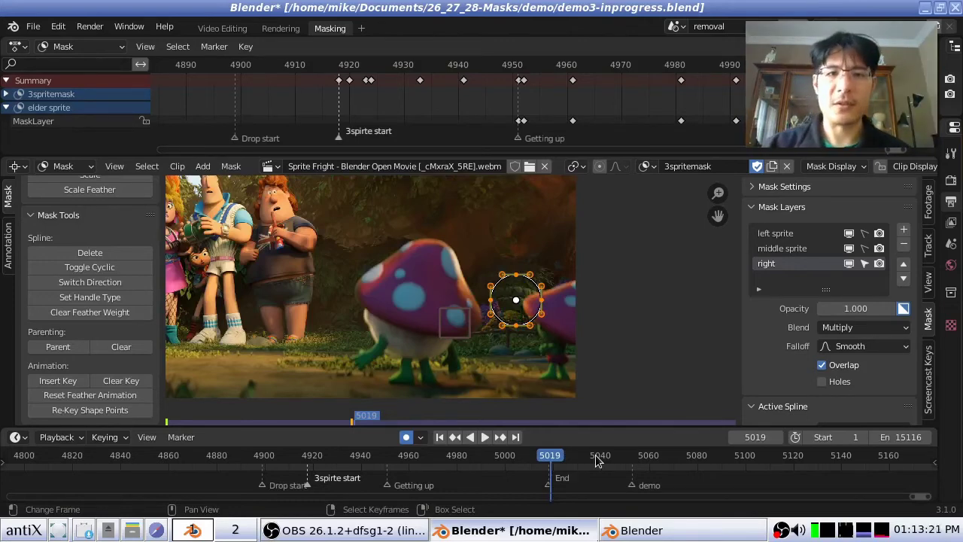
key(Left)
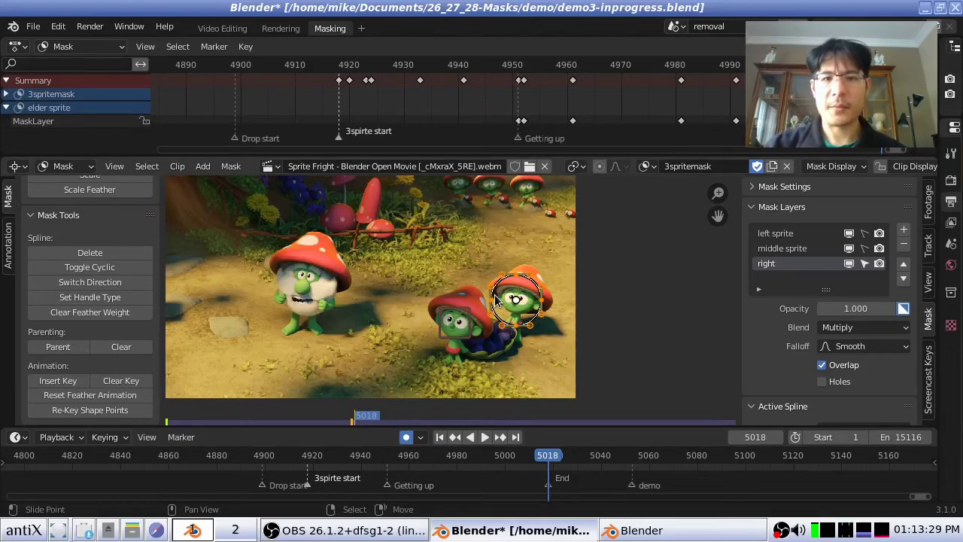
At frame 5019, move the right layer's circular mask sideways until it lies completely outside the picture
key(Right)
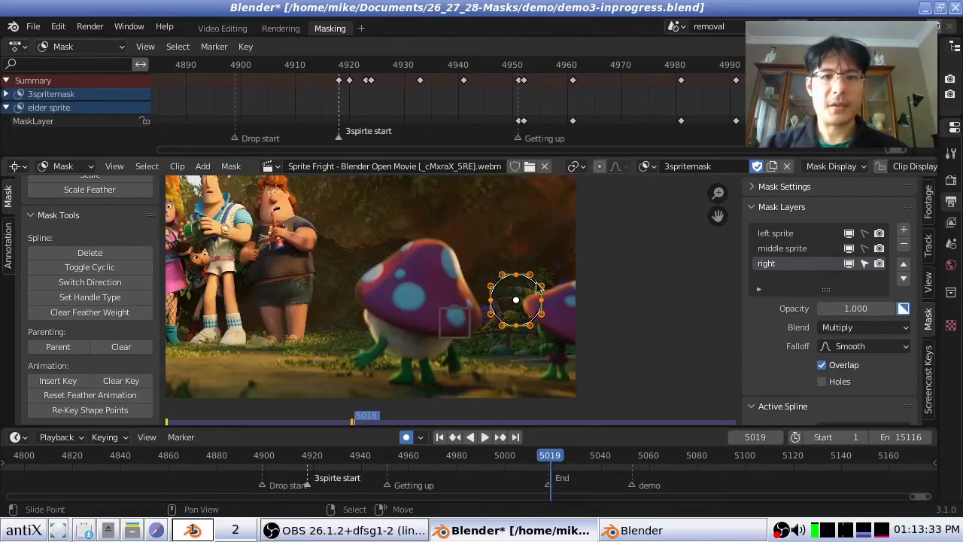
key(g)
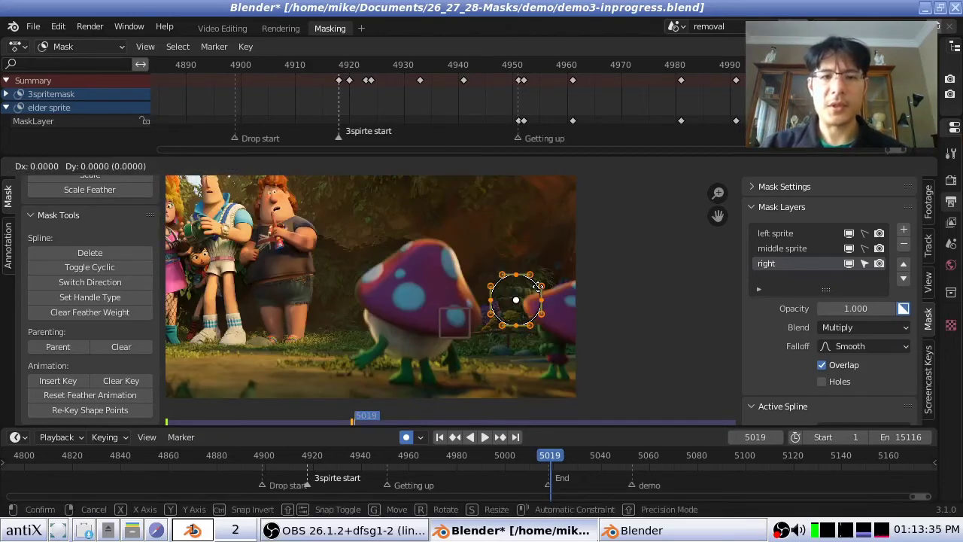
click(672, 292)
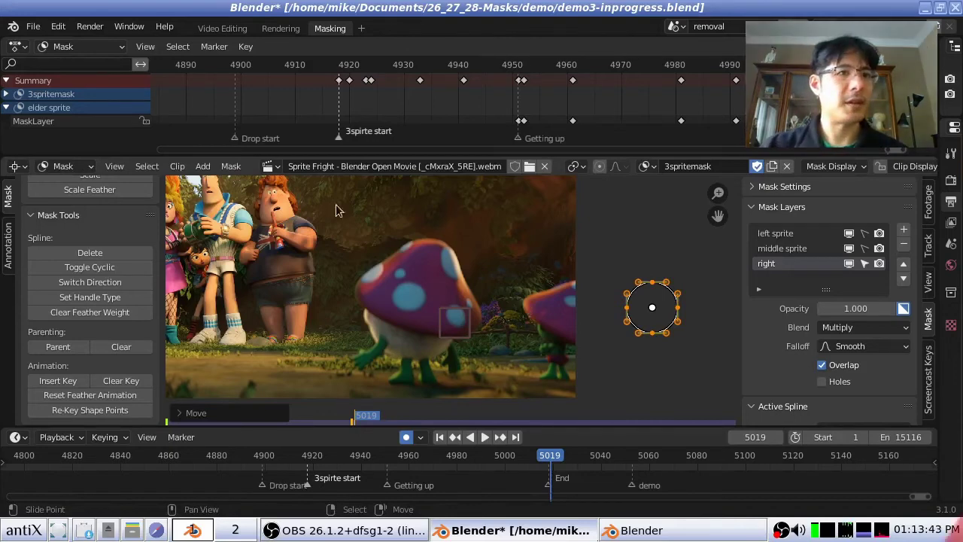
Compare the masked preview at frames 5018 and 5019 in the Video Editing workspace, and return to the Masking workspace
click(228, 31)
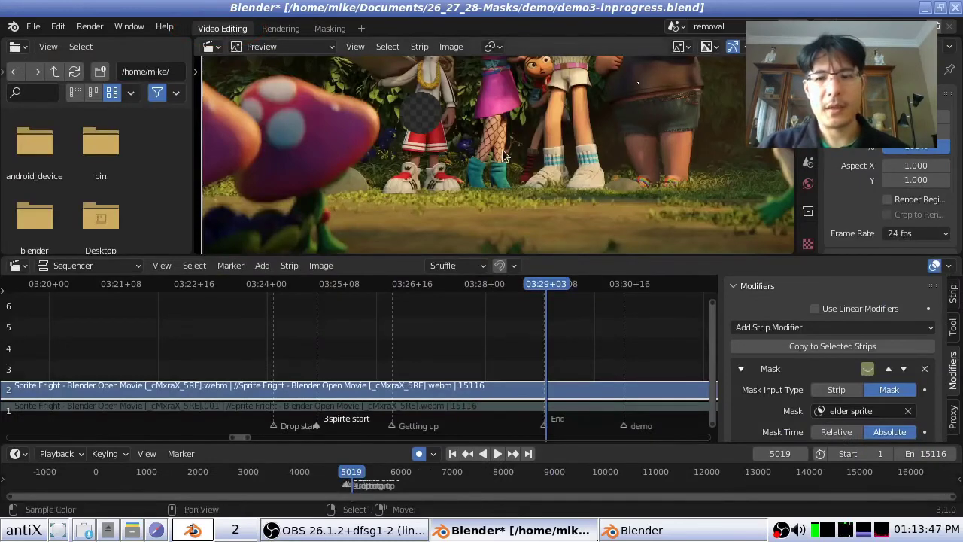
key(Home)
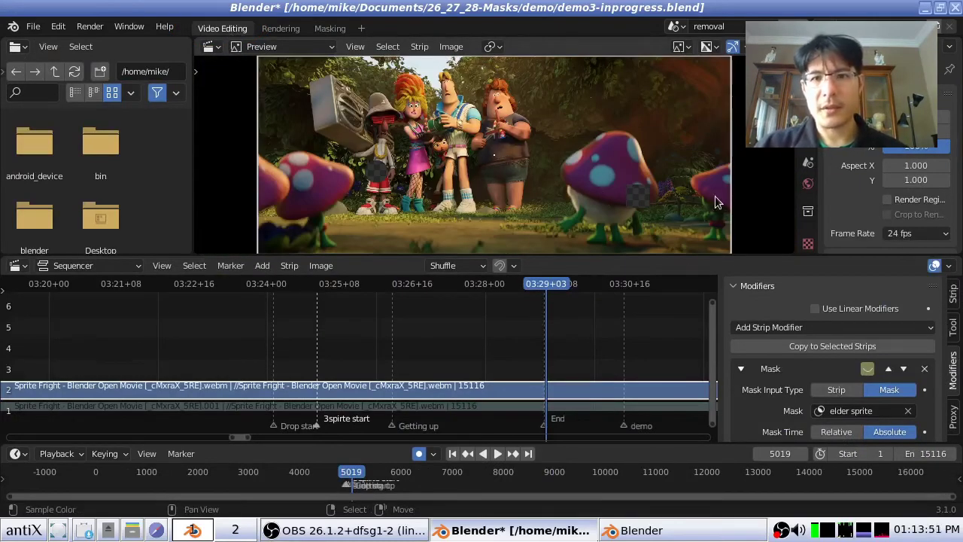
scroll(658, 207, up, 3)
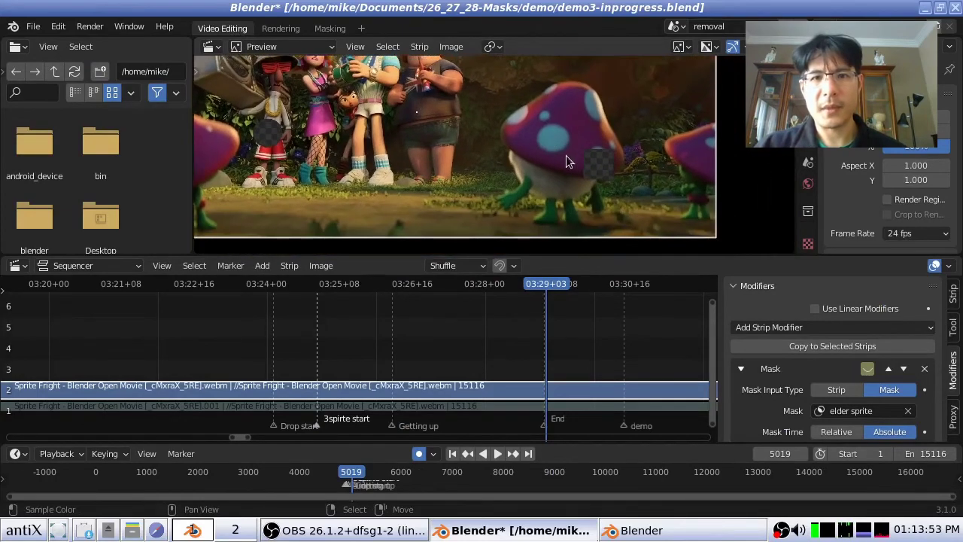
scroll(565, 161, up, 3)
scroll(517, 167, up, 2)
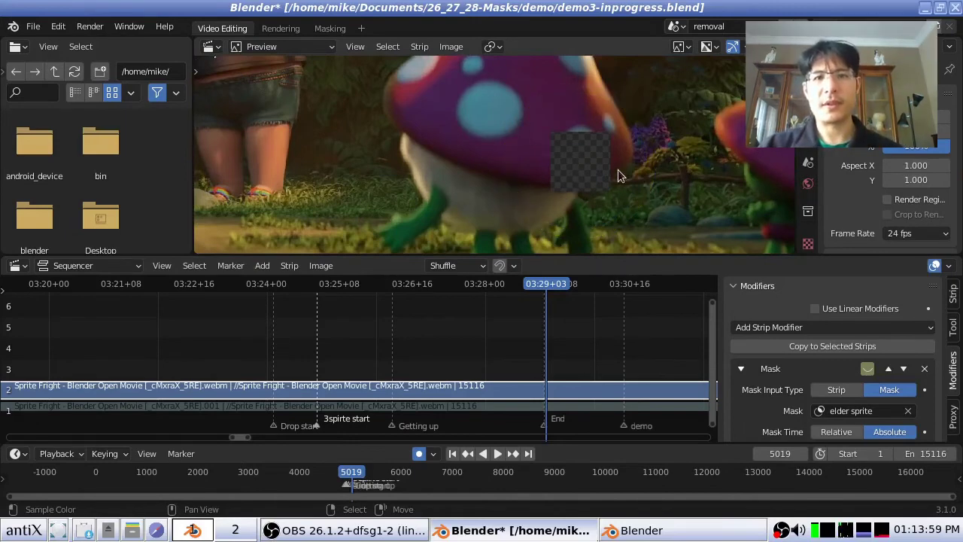
scroll(595, 171, down, 1)
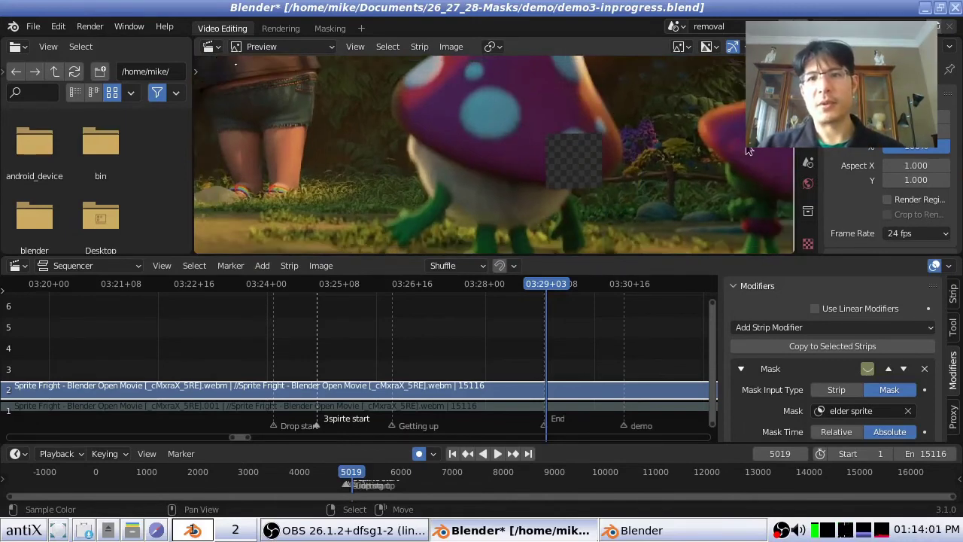
scroll(752, 150, down, 1)
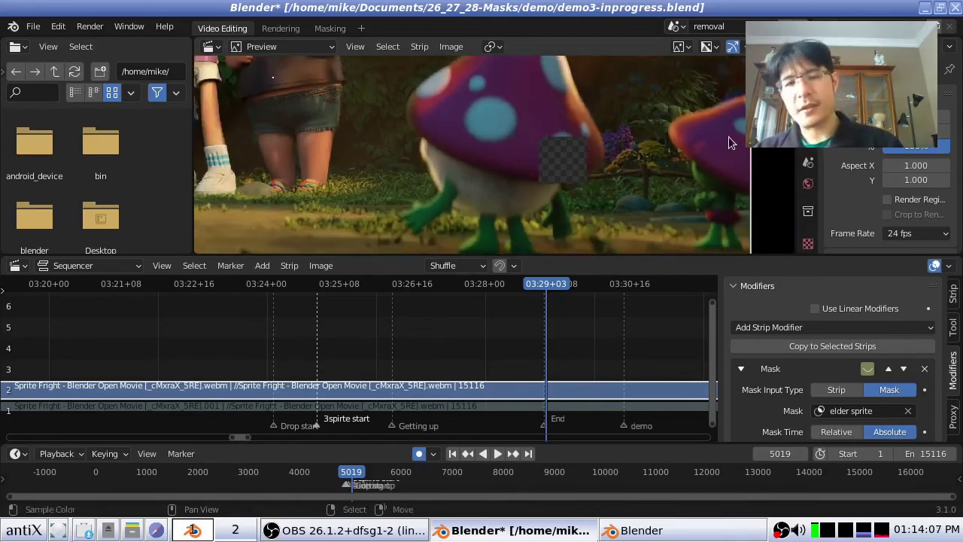
key(Left)
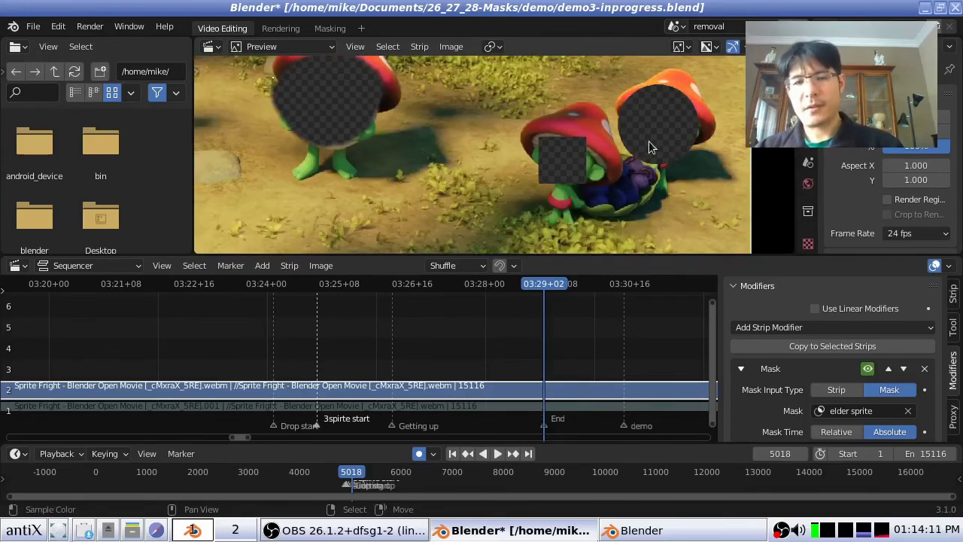
key(Right)
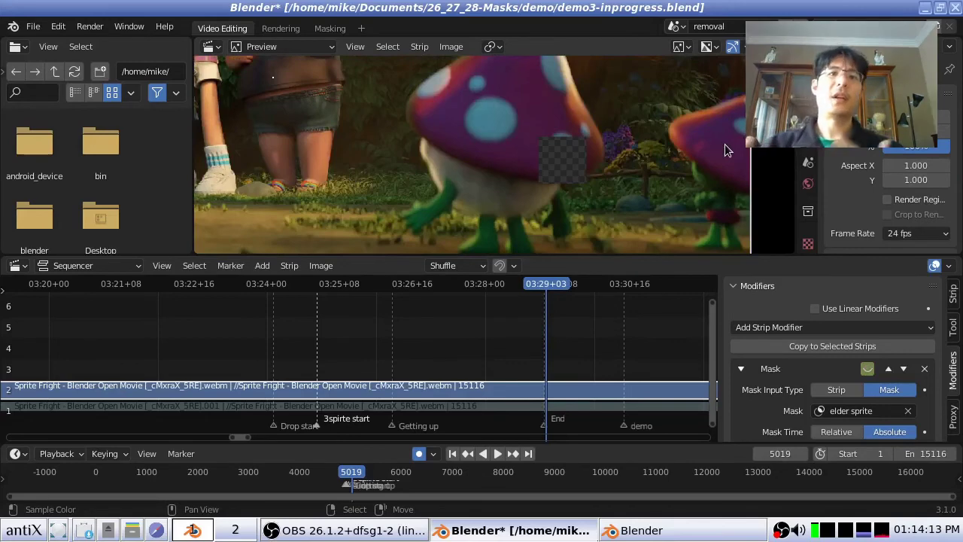
click(322, 31)
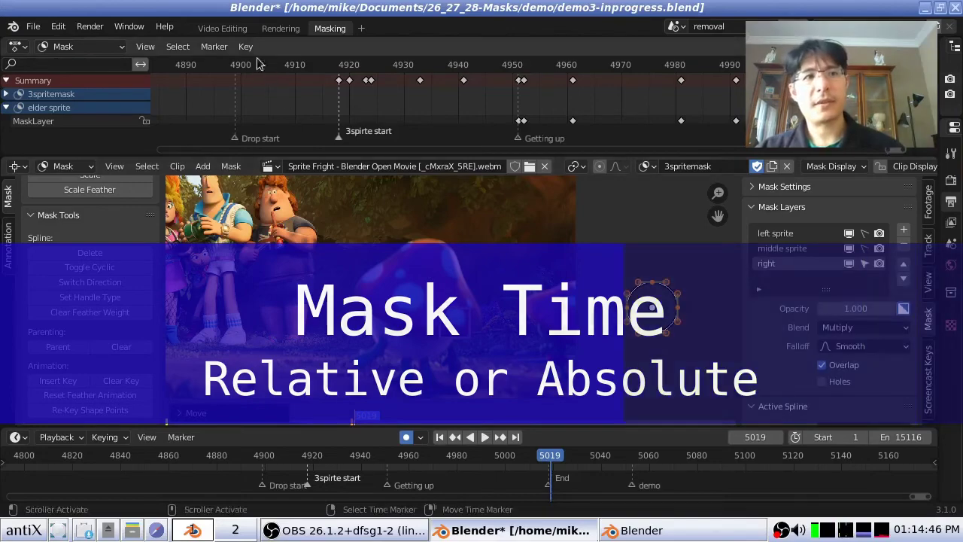
Examine the Mask Time setting in the strip's Mask modifier in the Video Editing workspace
click(231, 29)
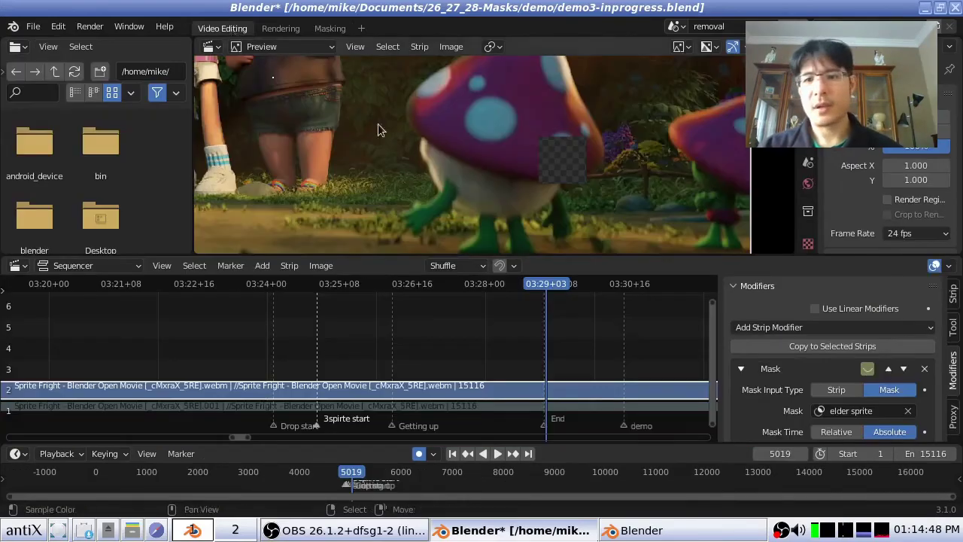
scroll(763, 406, down, 2)
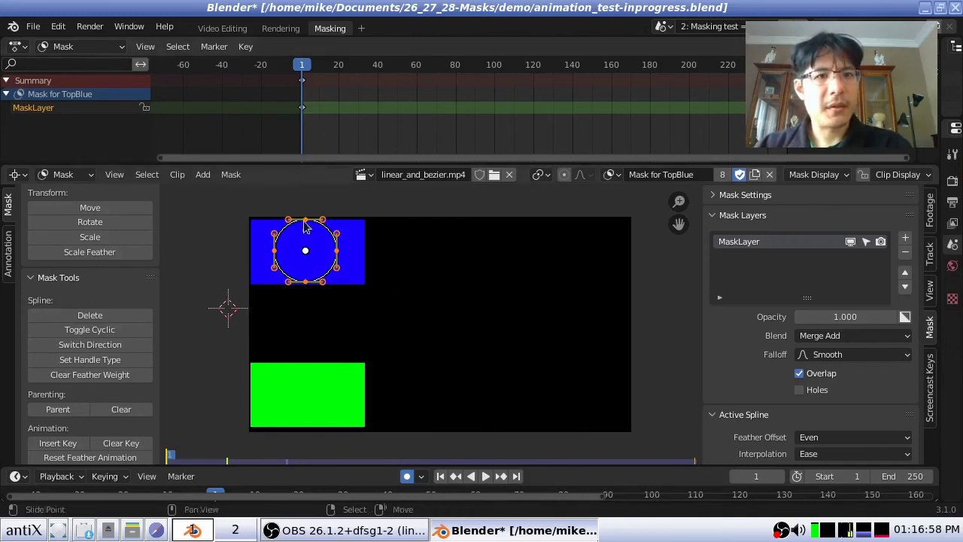
Check the TopBlue mask's motion from frame 1, shift the linear_and_bezier.mp4 strip to start at about 5 seconds in Video Editing, and play it
drag(316, 123, 304, 104)
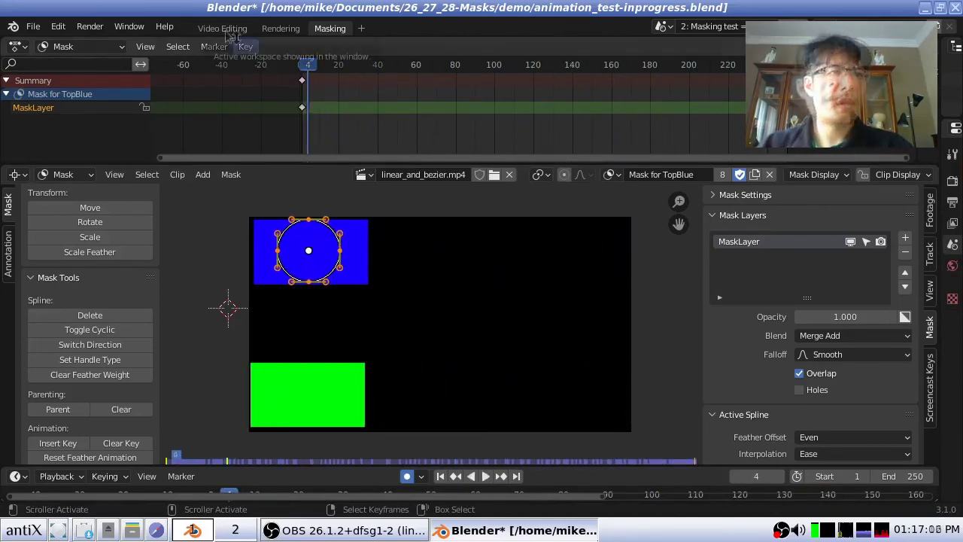
click(222, 29)
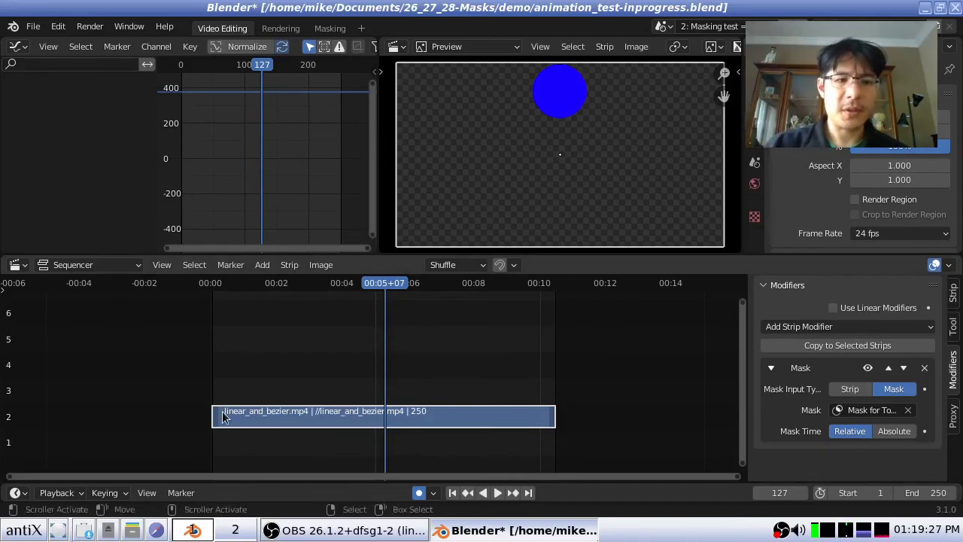
drag(284, 416, 435, 382)
key(space)
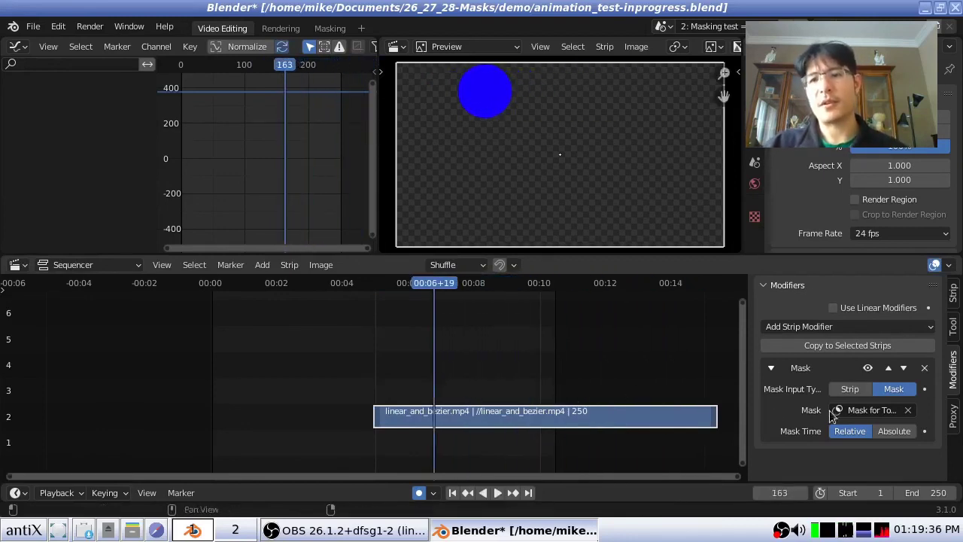
Compare the shifted strip's masked preview with Mask Time set to Absolute and to Relative, scrubbing to the strip's beginning
click(898, 431)
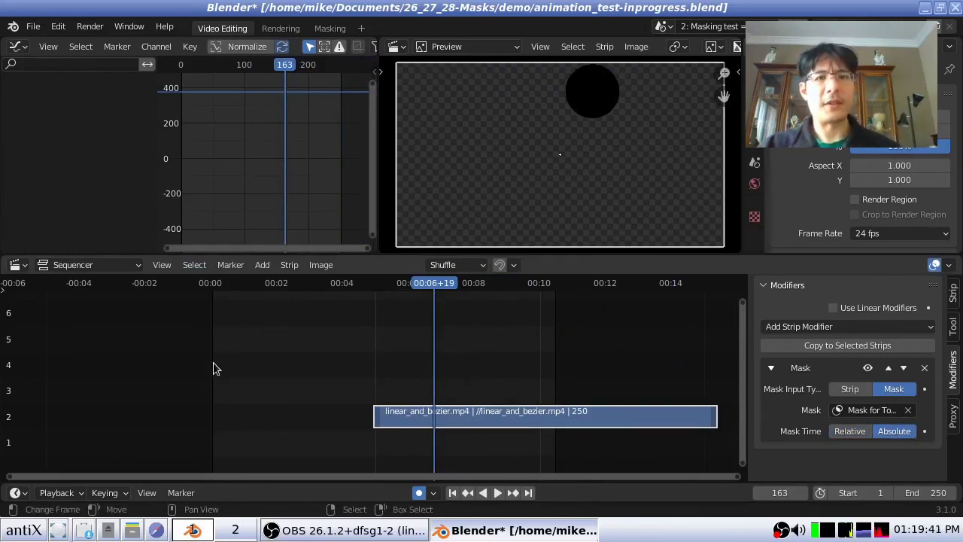
drag(226, 365, 386, 361)
click(849, 430)
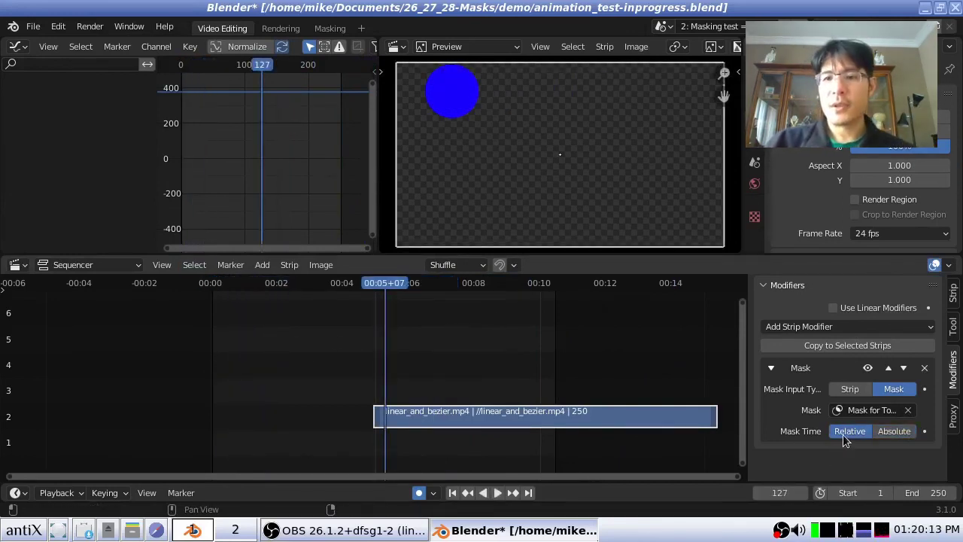